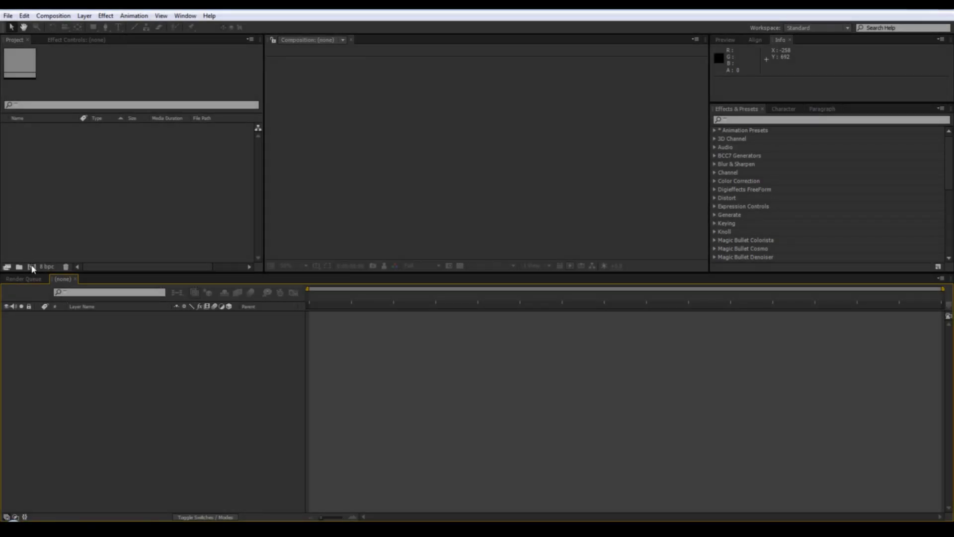
Create a new composition named Side with a width and height of 576 px
left_click(31, 266)
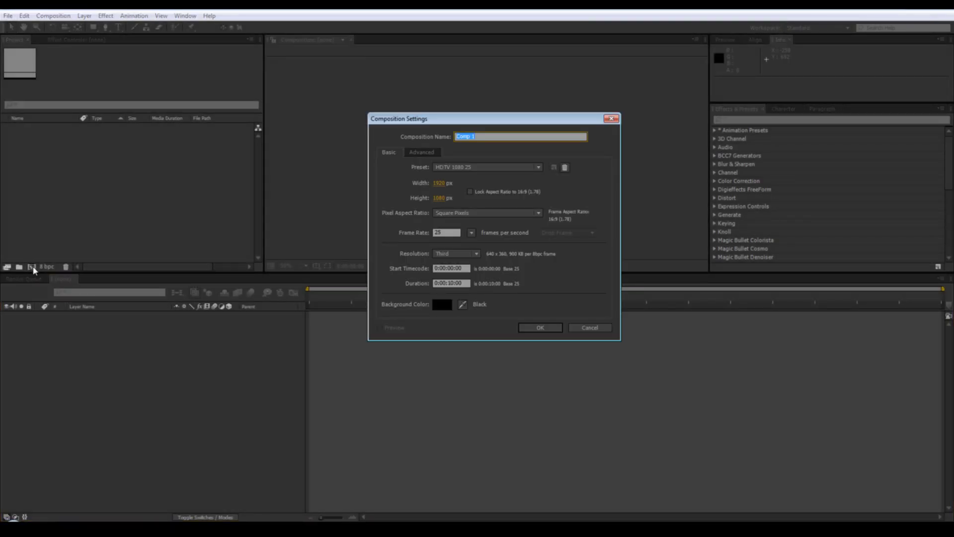
type("Side")
left_click(438, 183)
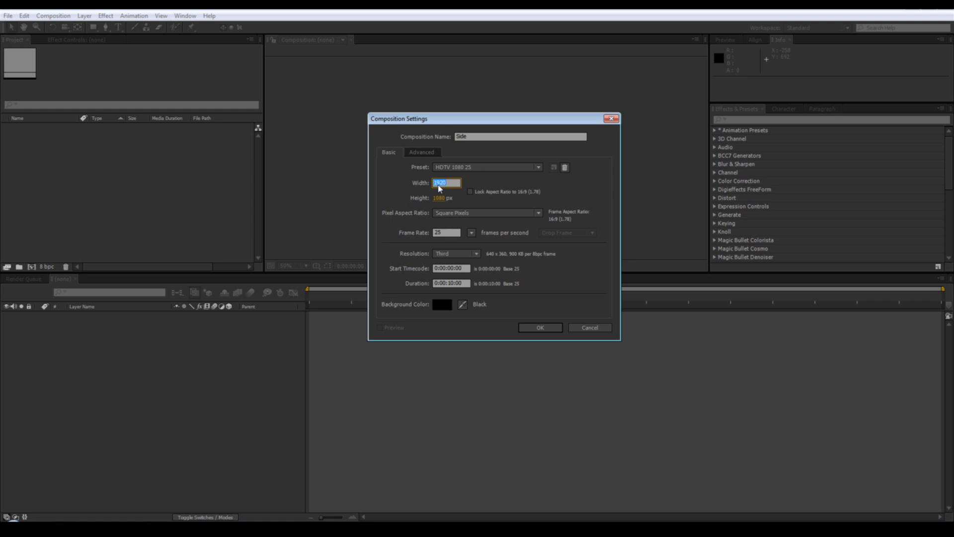
type("576")
key("Tab")
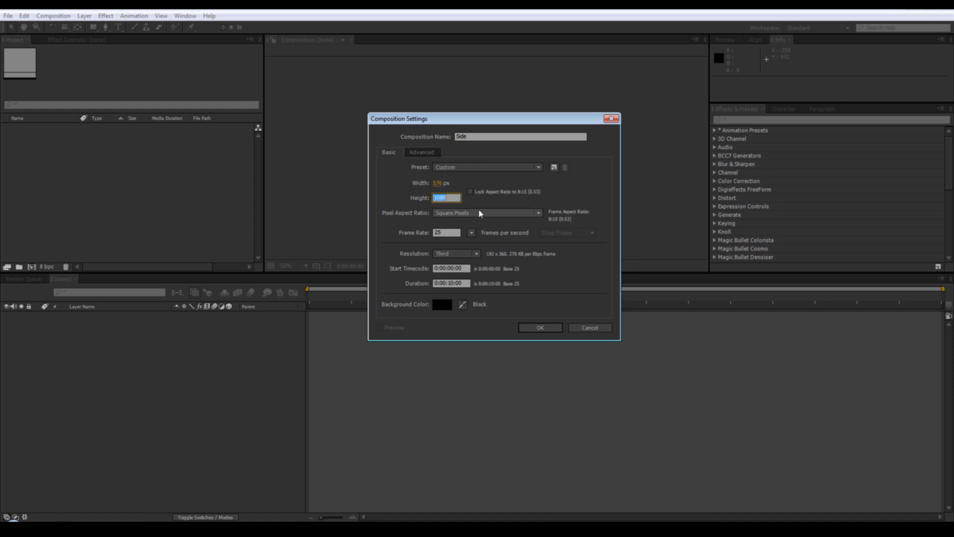
type("576")
left_click(543, 327)
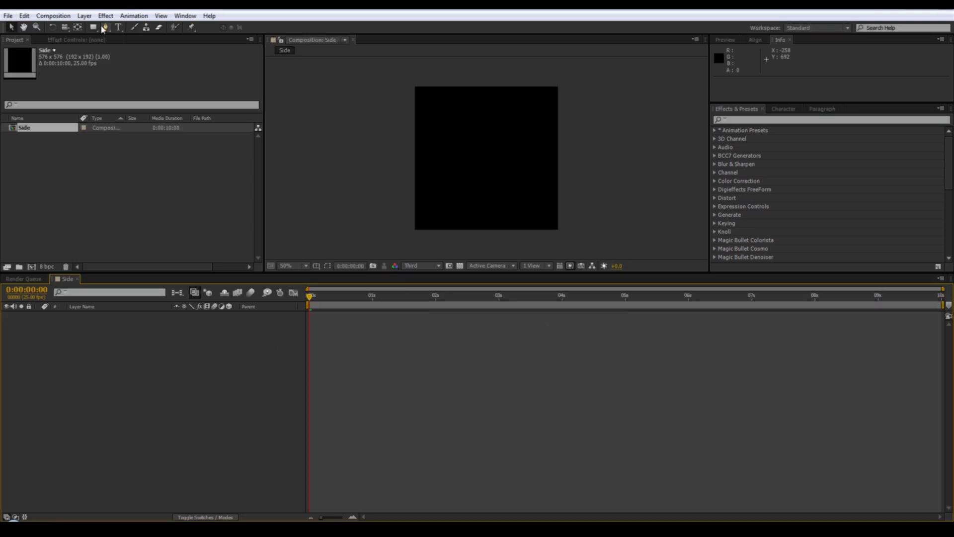
Add a black solid layer at the composition's 576 x 576 px size to the Side composition
left_click(86, 15)
mouse_move(91, 28)
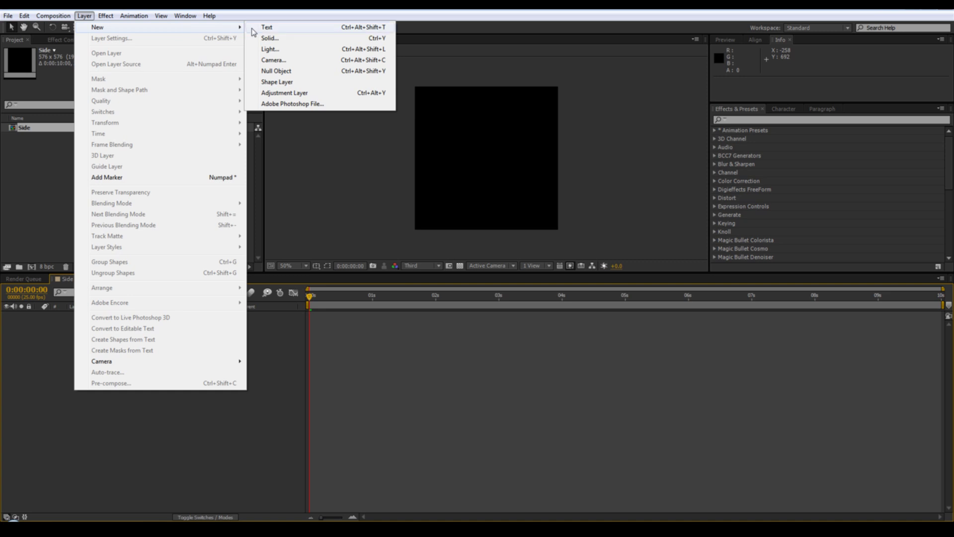
left_click(266, 38)
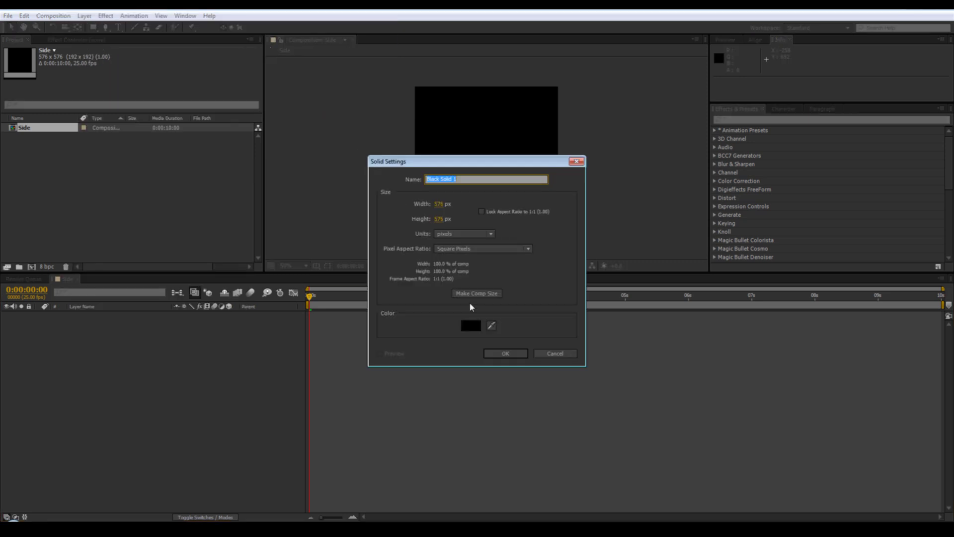
left_click(505, 353)
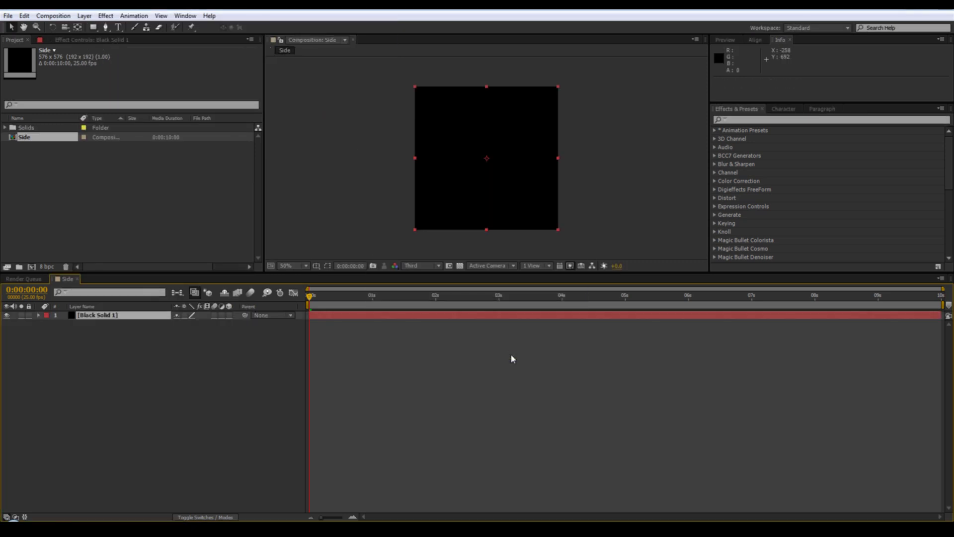
Apply the Trapcode Form effect to the black solid
left_click(105, 17)
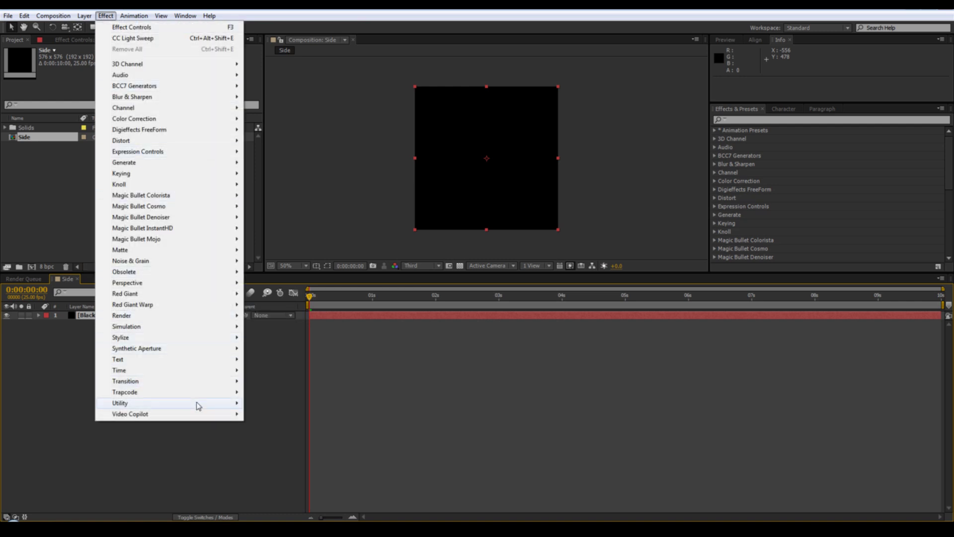
mouse_move(215, 395)
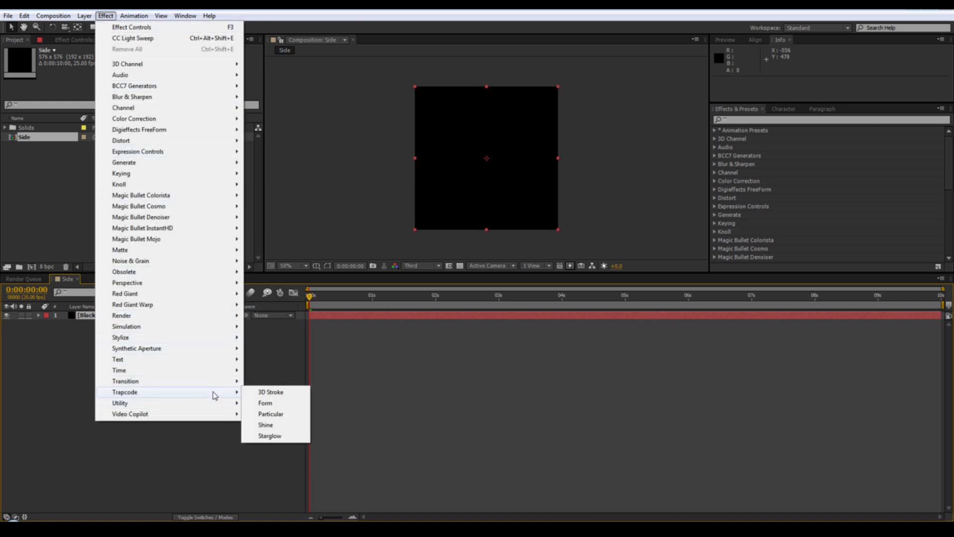
left_click(267, 403)
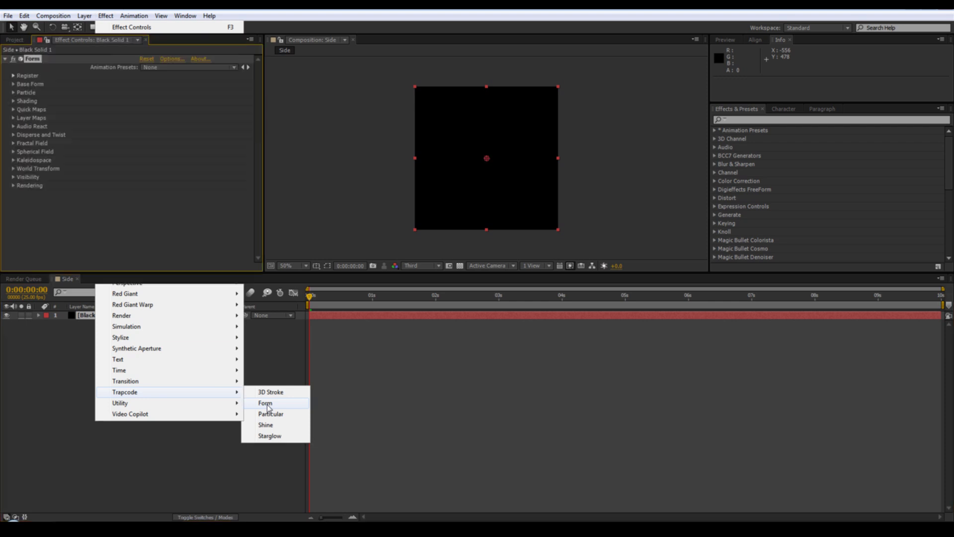
Set the Form effect's base form size to 615 in X, 615 in Y and 1 in Z
left_click(14, 84)
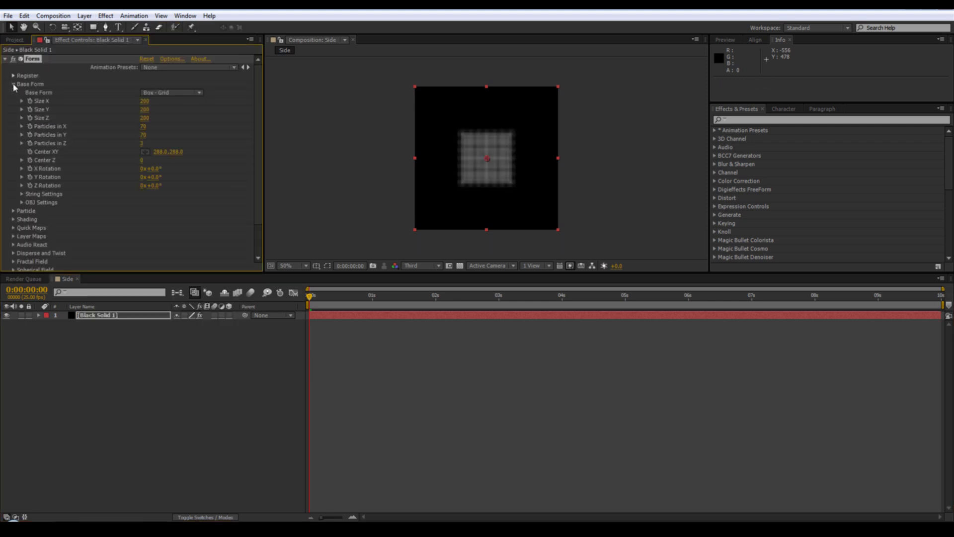
left_click(147, 102)
type("615")
left_click(146, 110)
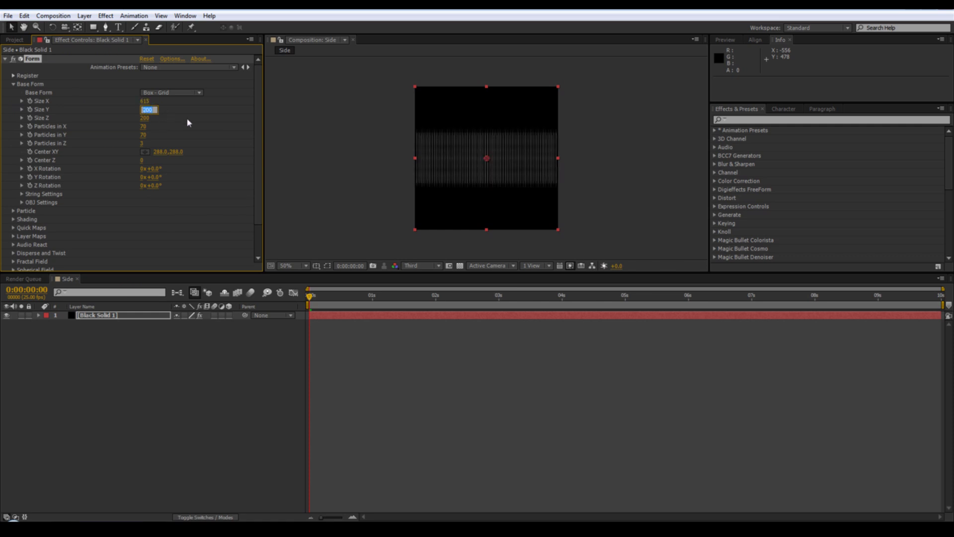
type("615")
left_click(147, 118)
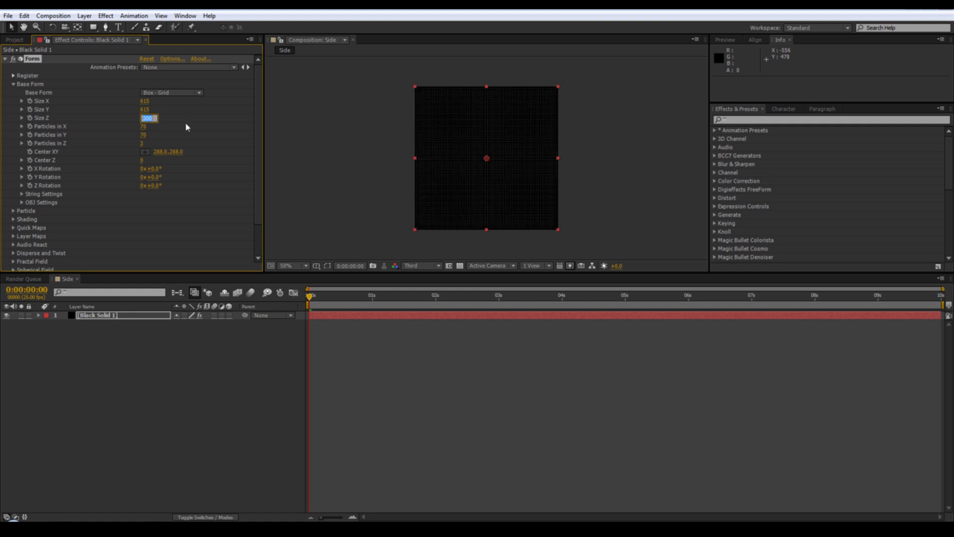
type("1")
key("Return")
Set the base form's particle counts to 576 in X, 576 in Y and 1 in Z
left_click(145, 127)
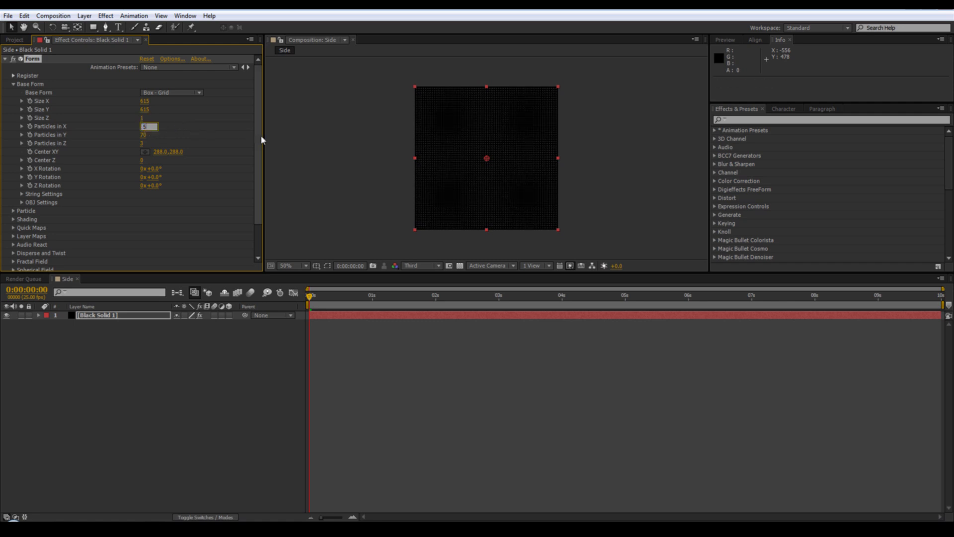
type("576")
key("Tab")
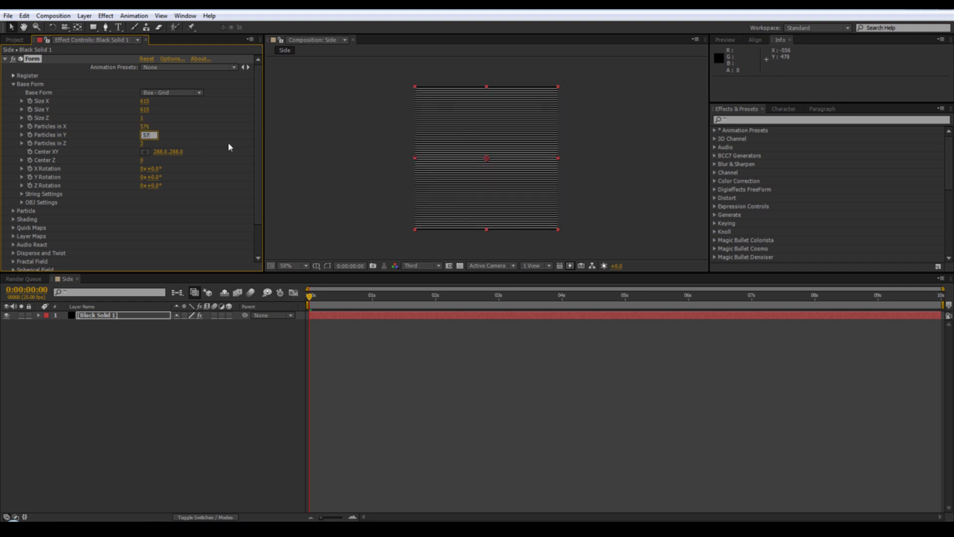
left_click(142, 144)
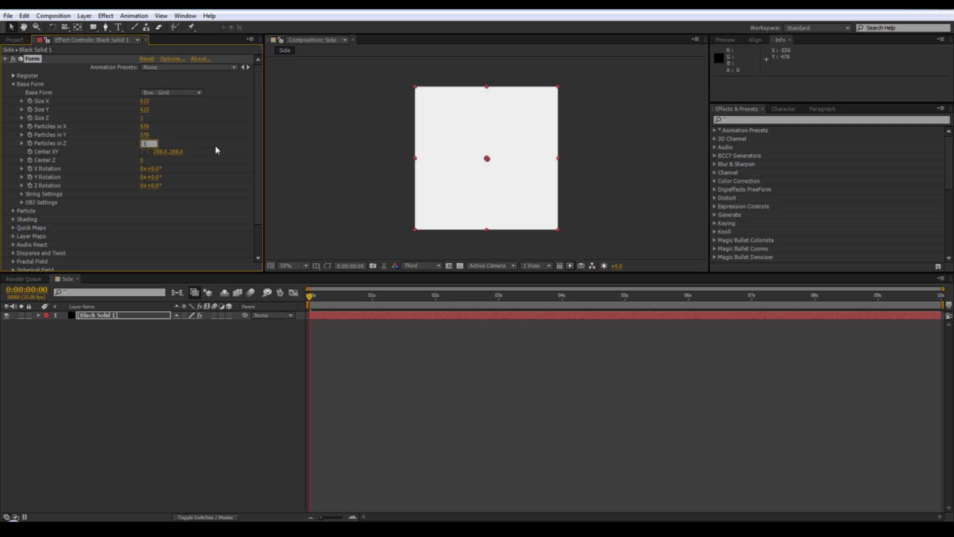
key("Return")
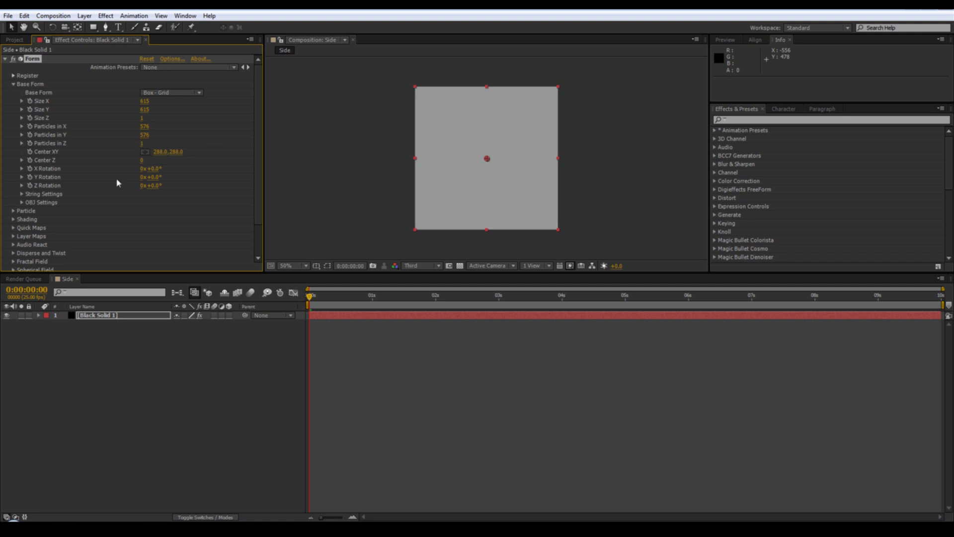
Change the Form particle color to the light blue hex value 7EA9F9
left_click(13, 211)
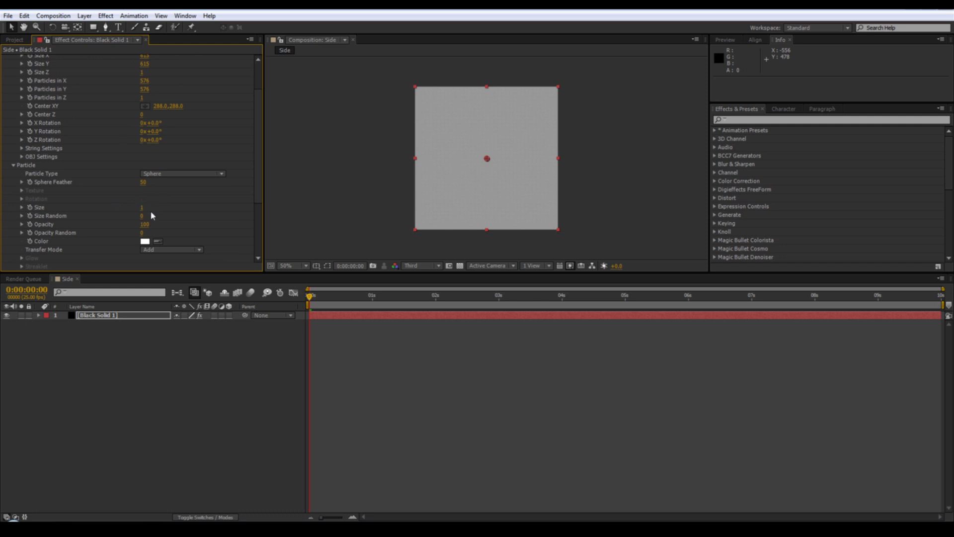
left_click(145, 242)
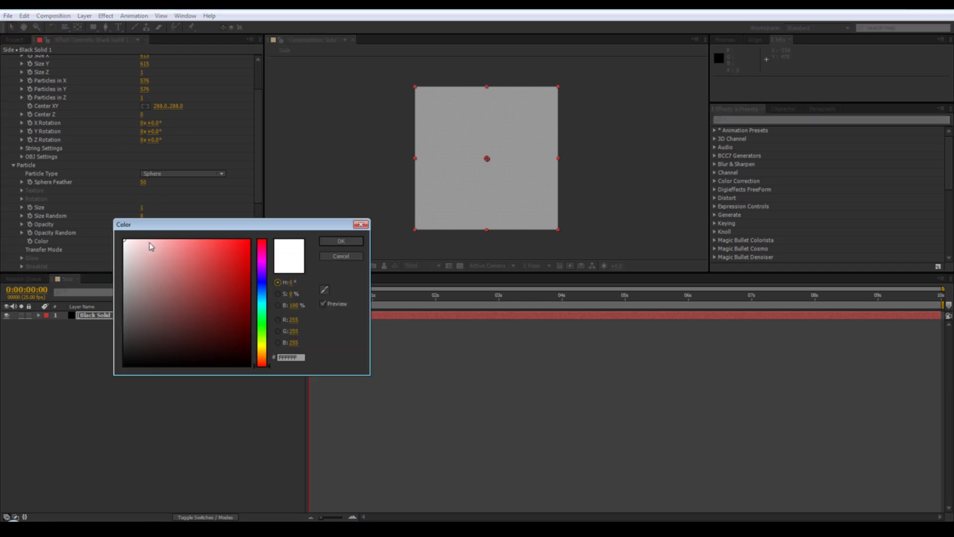
left_click(282, 358)
double_click(282, 358)
type("7")
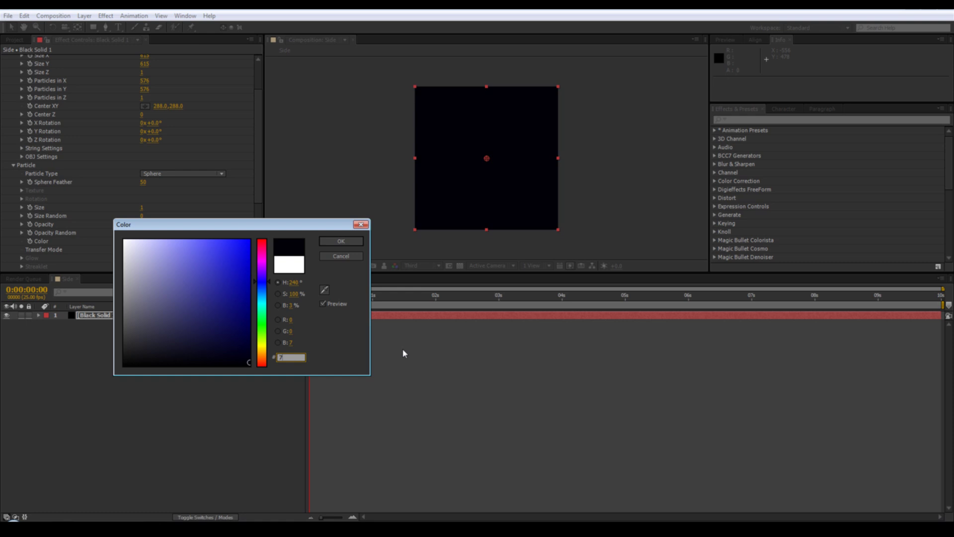
type("EA")
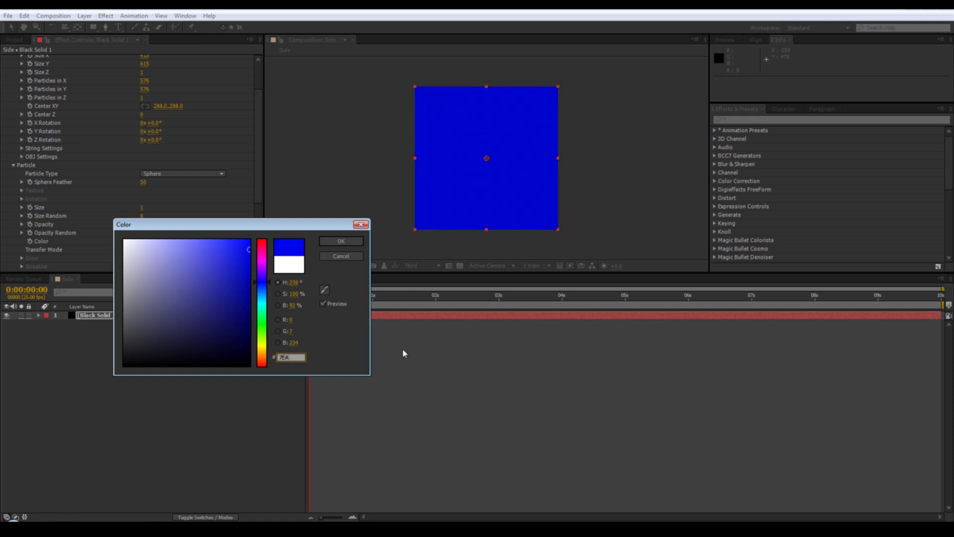
type("9")
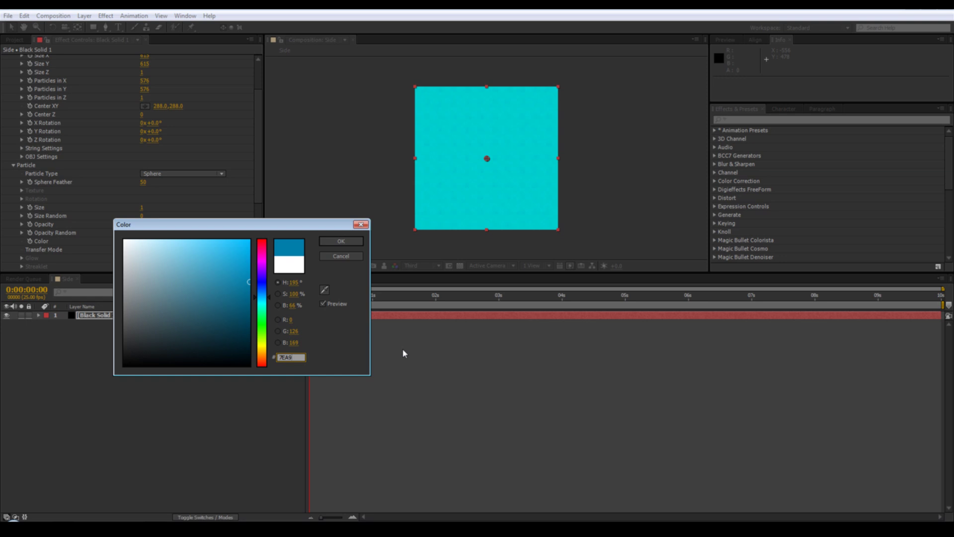
type("F")
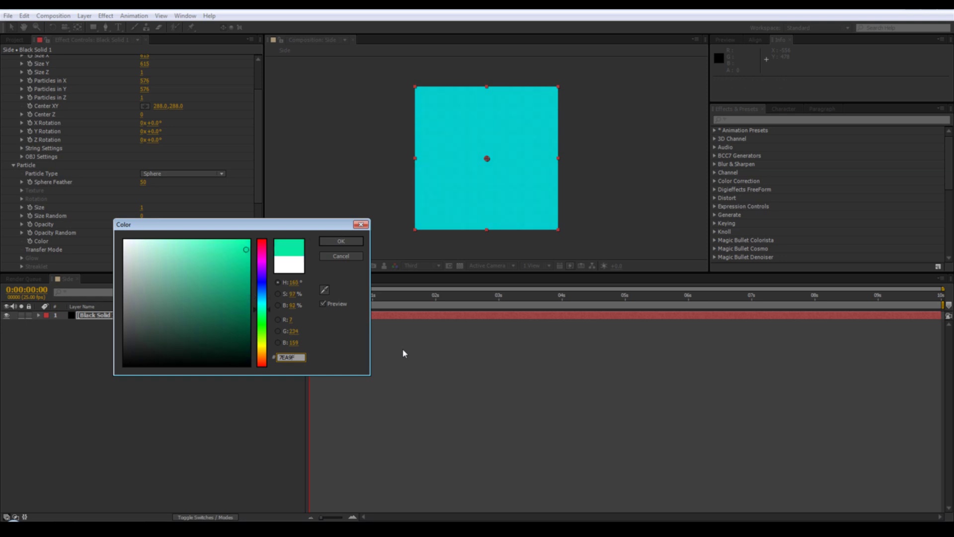
type("9")
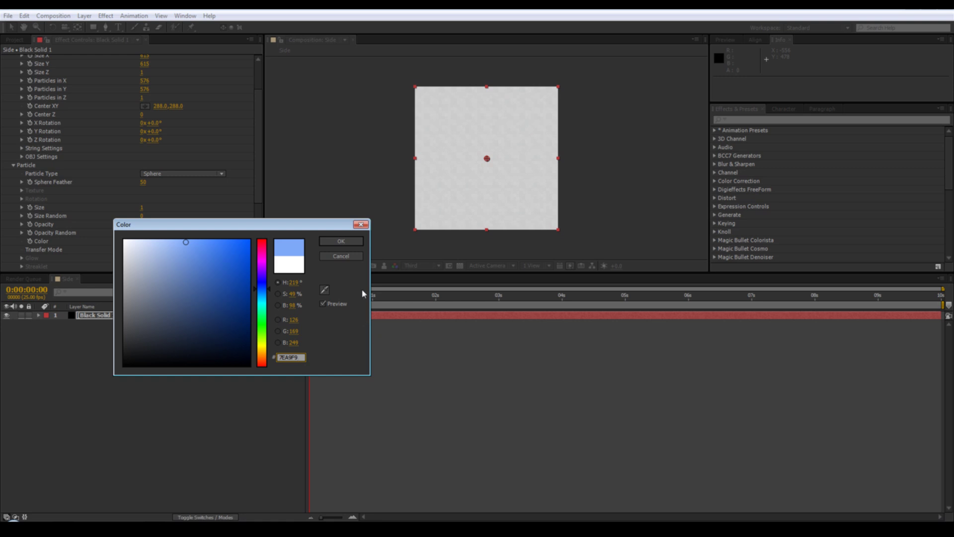
left_click(351, 242)
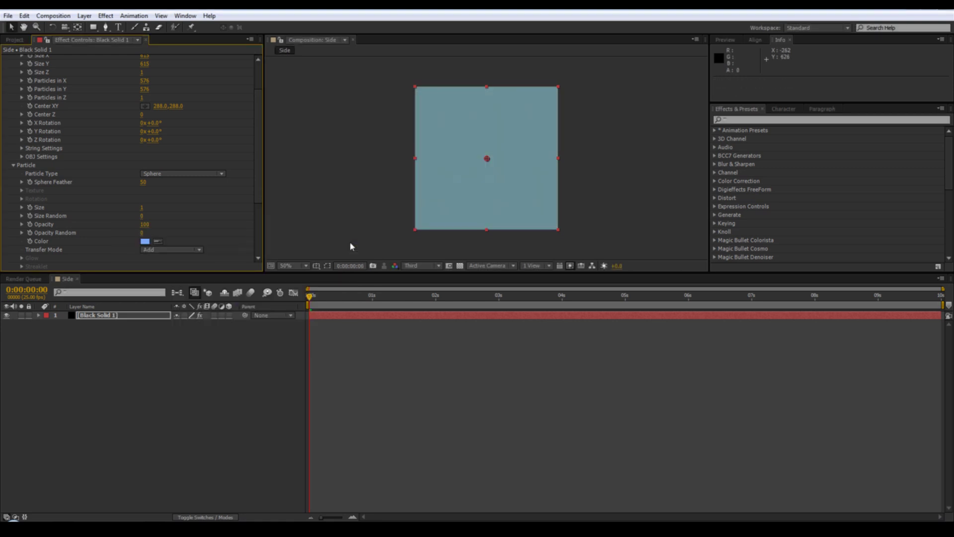
Set Form's Fractal Field to Displace 65, Affect Size 1 and Affect Opacity 10
scroll(115, 181, "down", 4)
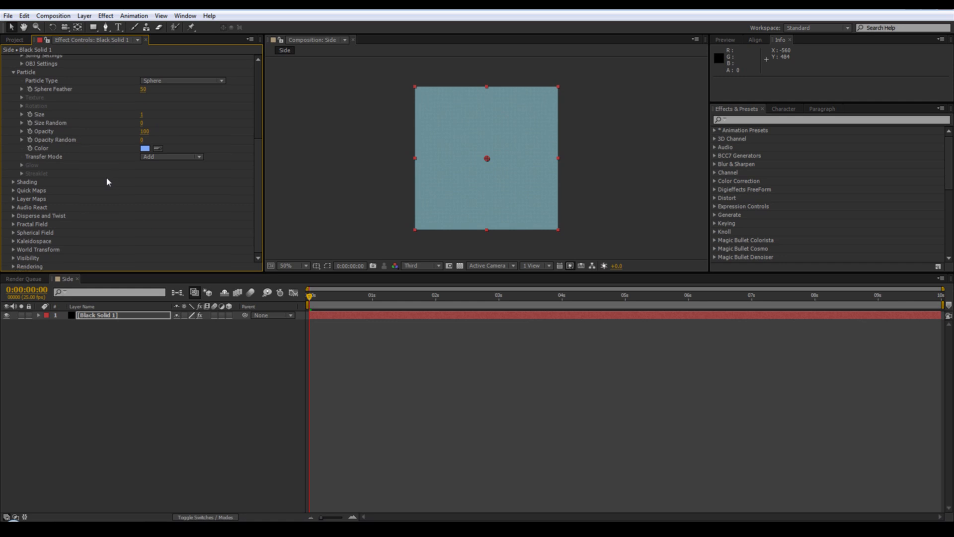
left_click(13, 224)
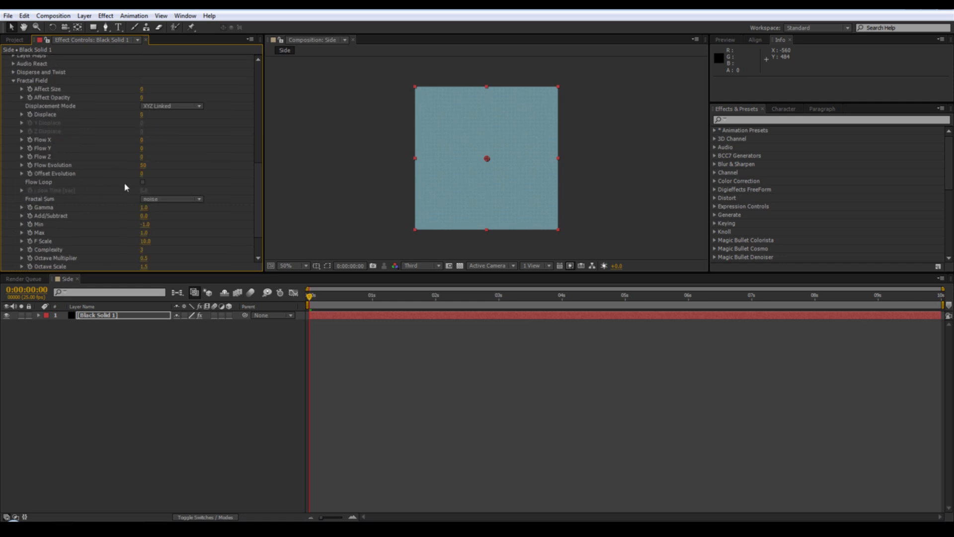
left_click(143, 114)
left_click(143, 89)
type("1")
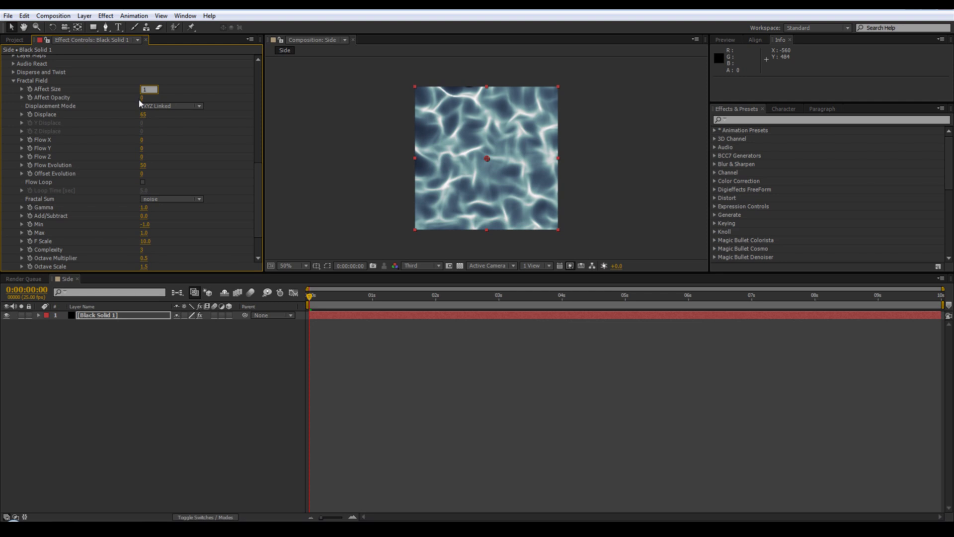
left_click(142, 98)
type("10")
key("Return")
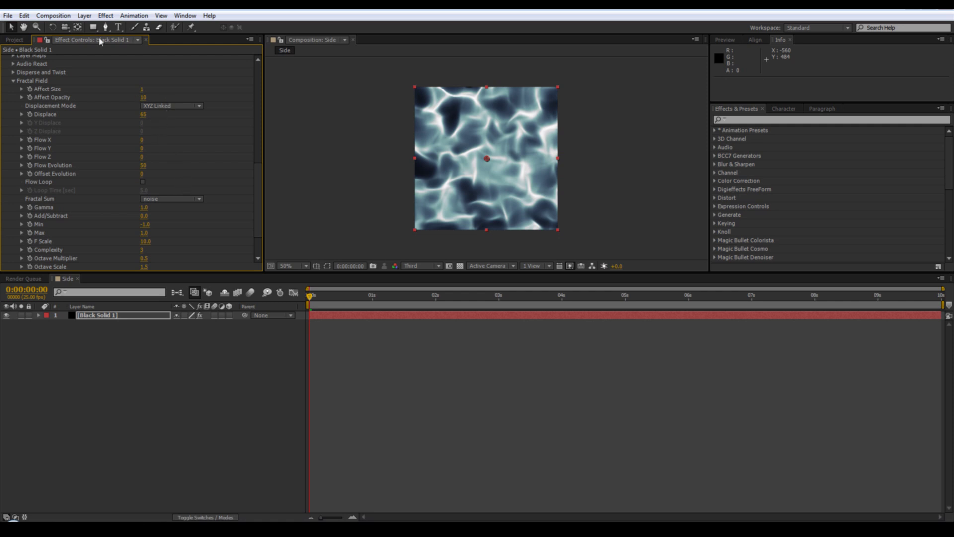
Add a second black solid at composition size above the Form layer
left_click(88, 15)
mouse_move(211, 29)
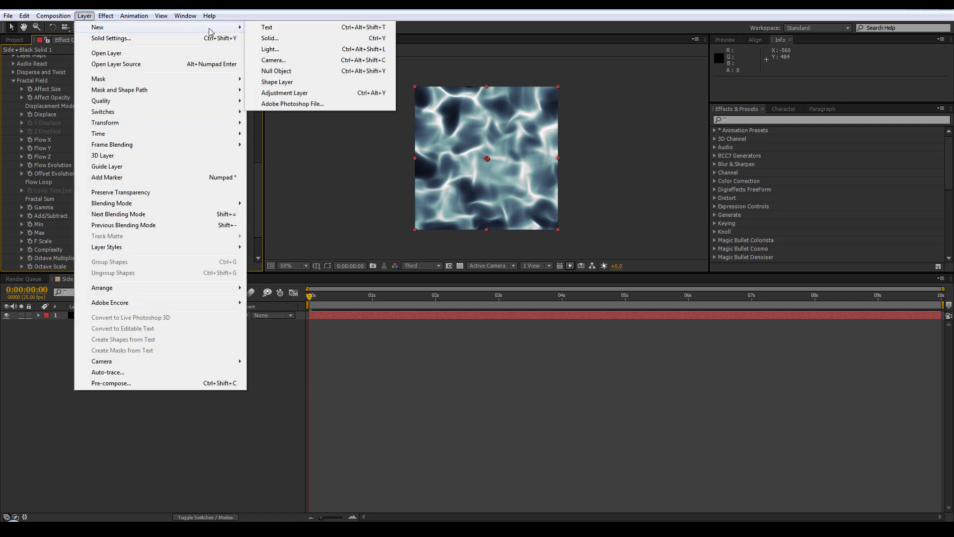
left_click(268, 39)
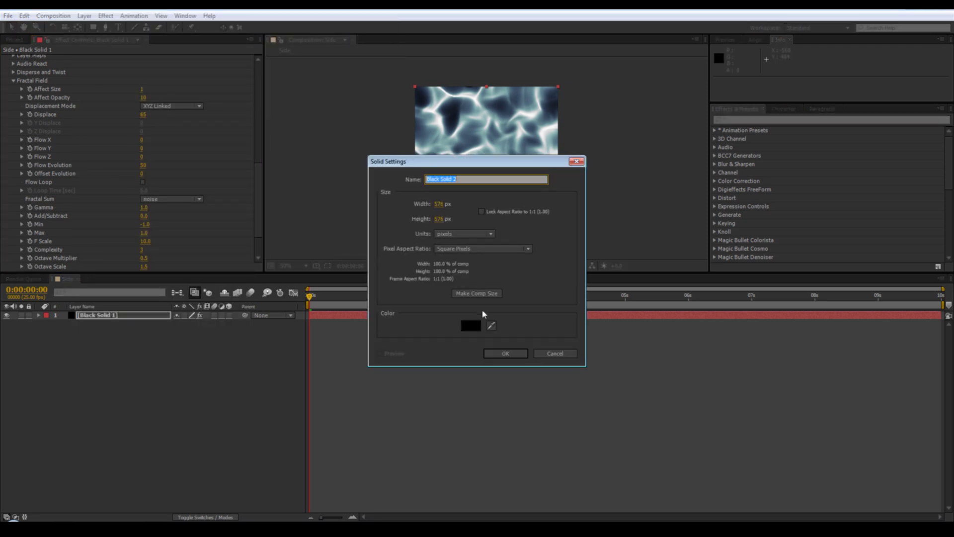
left_click(500, 355)
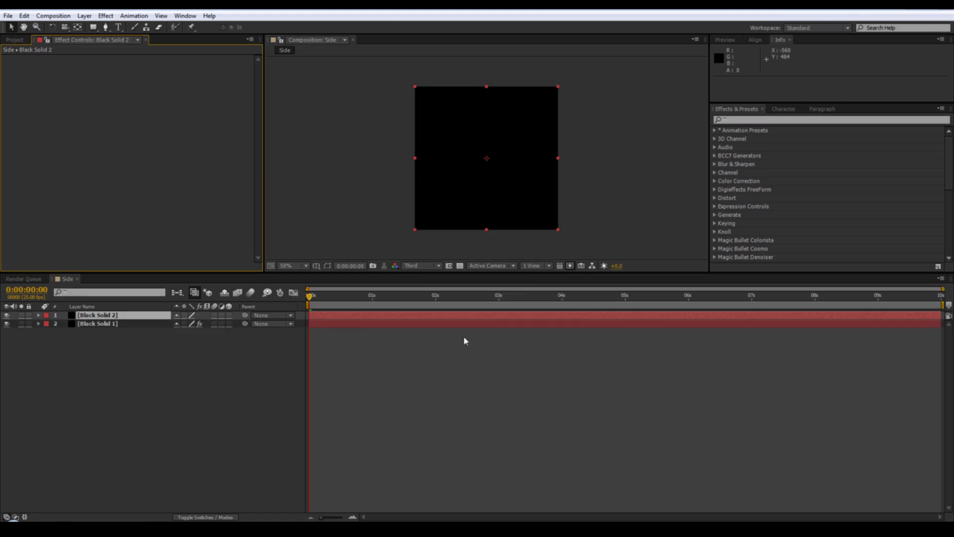
Apply the Fractal Noise effect to the second black solid
left_click(106, 15)
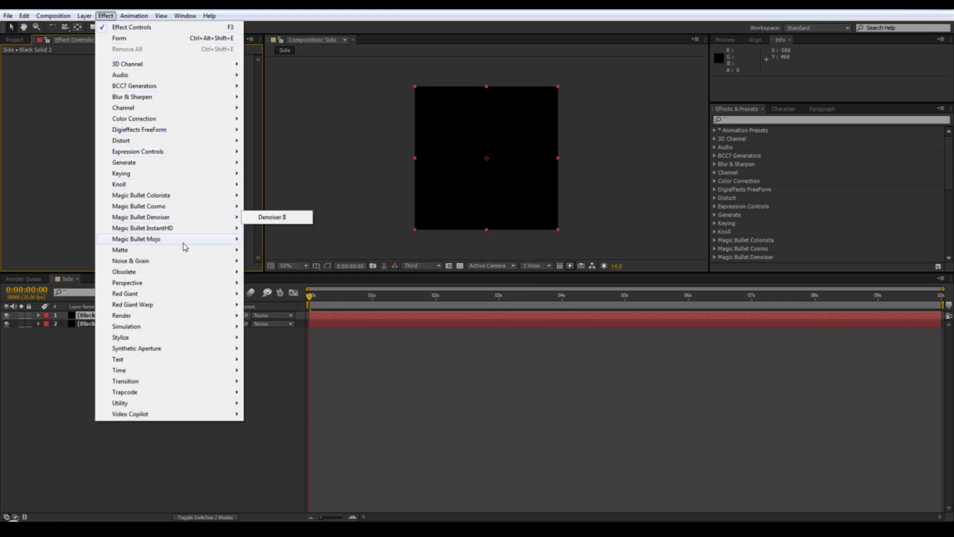
mouse_move(198, 263)
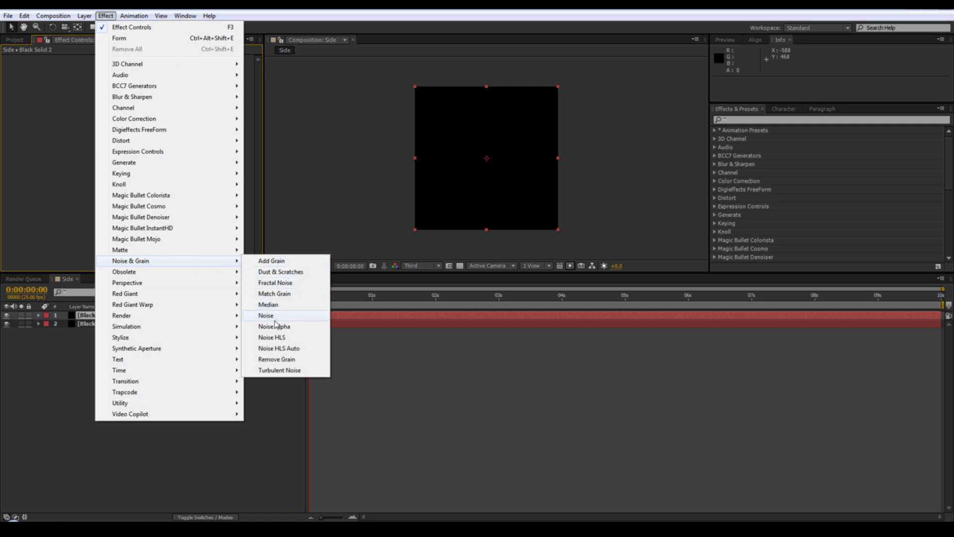
left_click(274, 282)
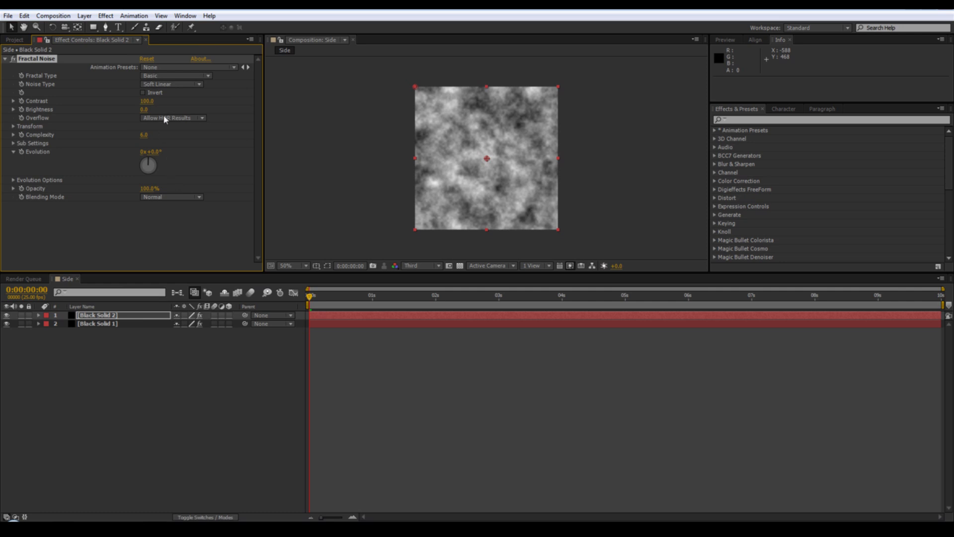
Set Fractal Noise to the Spline noise type with Contrast 404 and Brightness -39
left_click(170, 85)
left_click(165, 128)
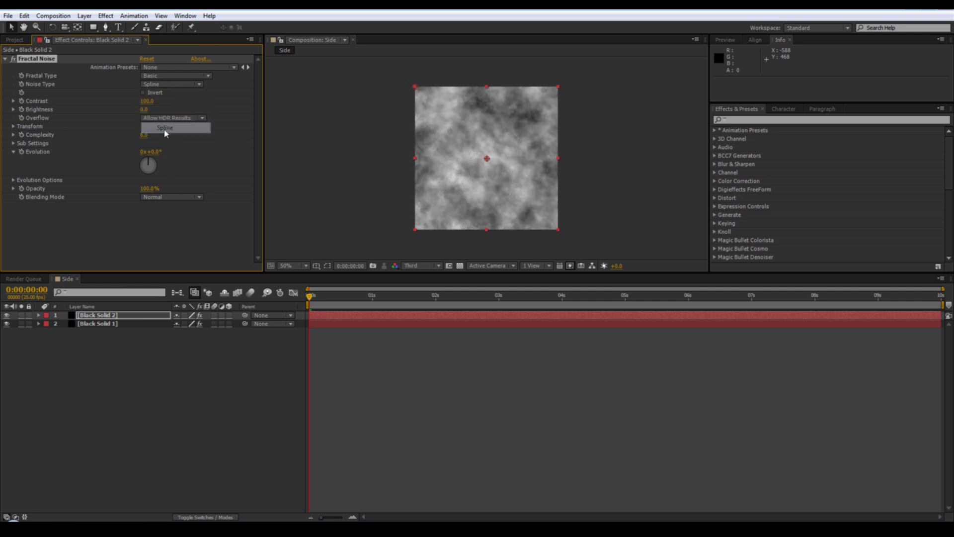
left_click(146, 102)
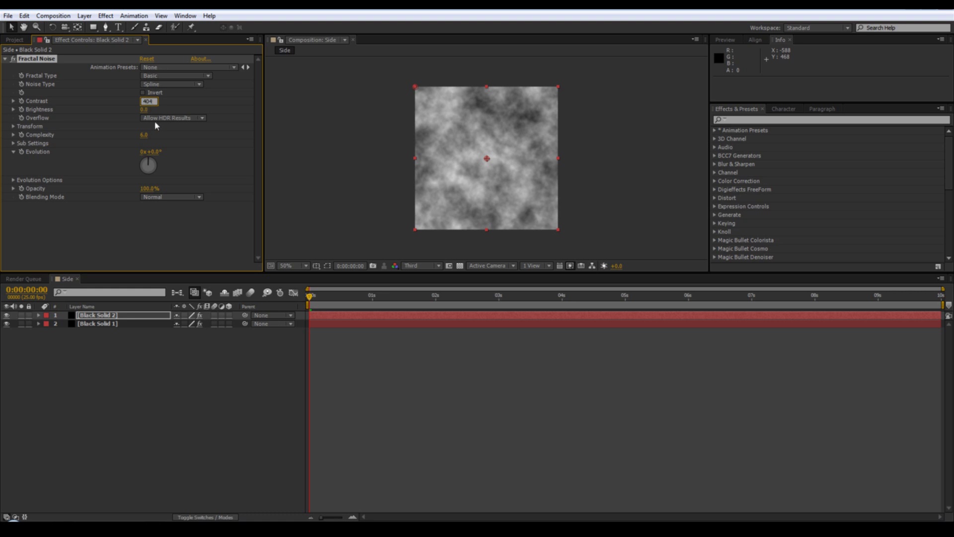
key("Tab")
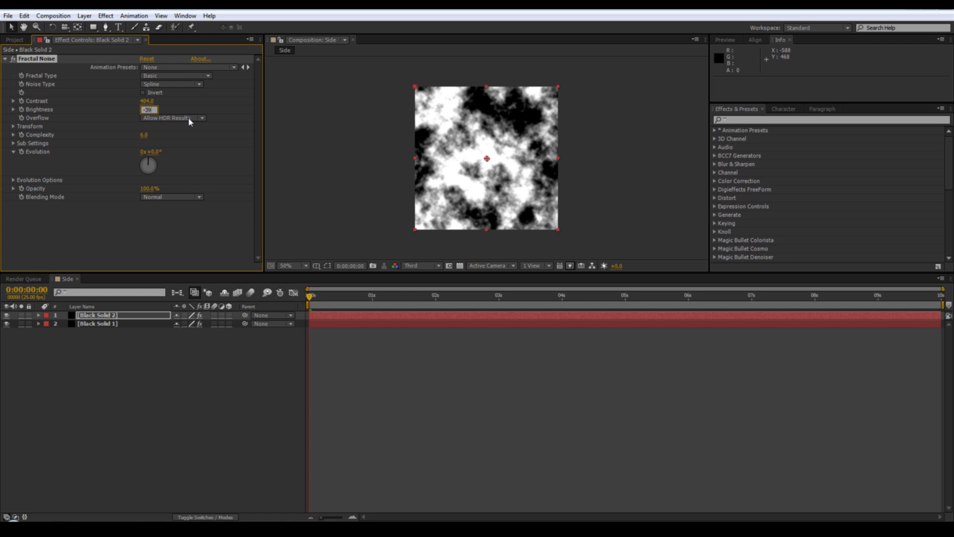
key("Return")
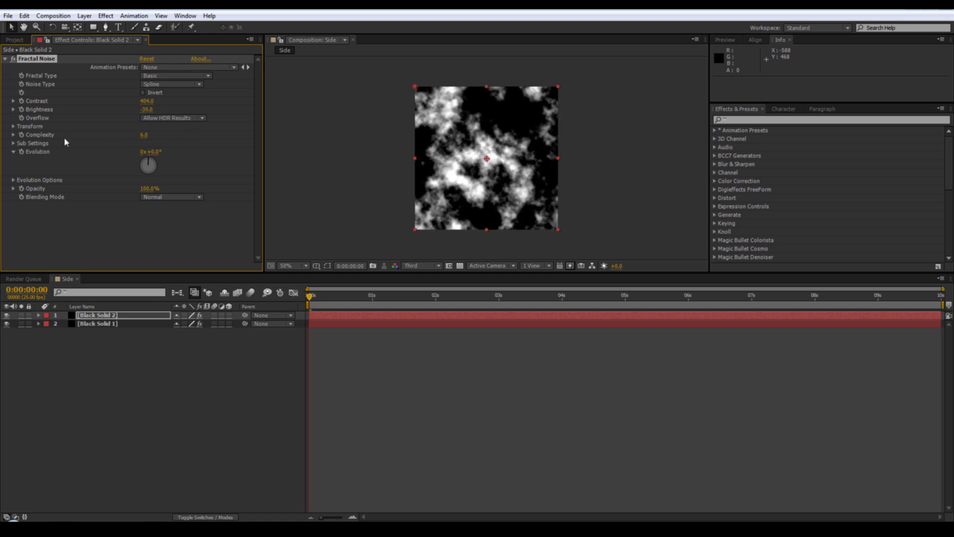
Animate the Fractal Noise Evolution with the expression time*175
left_click(22, 152, "alt")
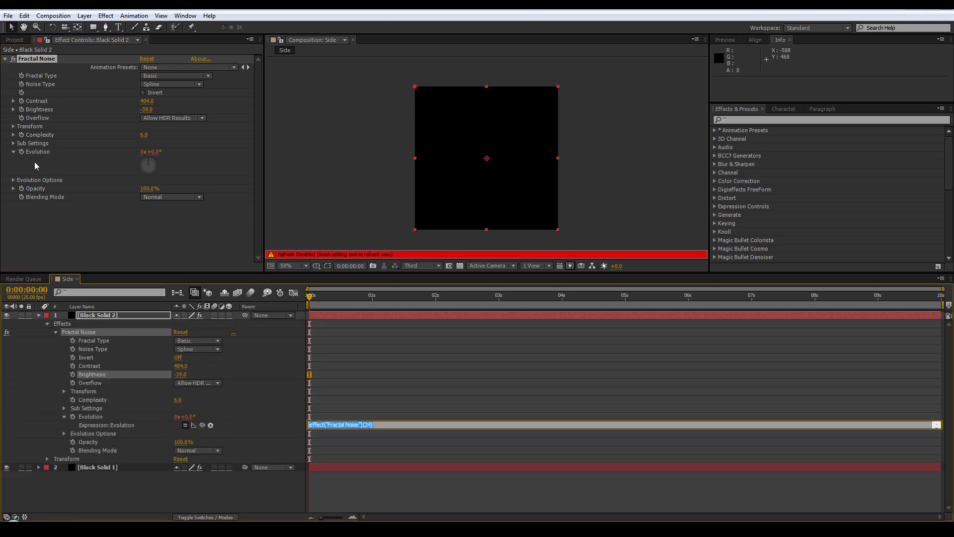
type("time*175")
left_click(384, 335)
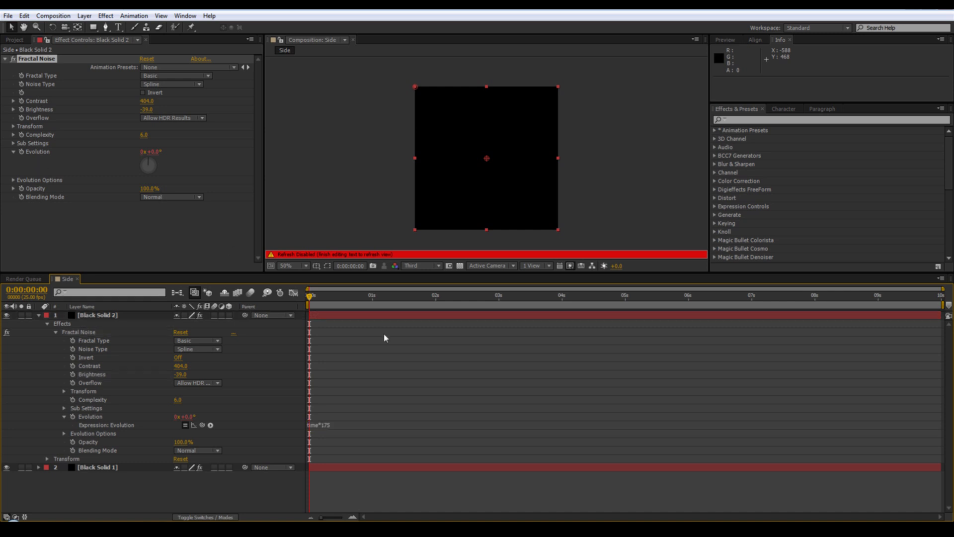
Apply the Colorama effect to the Fractal Noise solid and set its Output Cycle preset palette to Ramp Blue
left_click(102, 315)
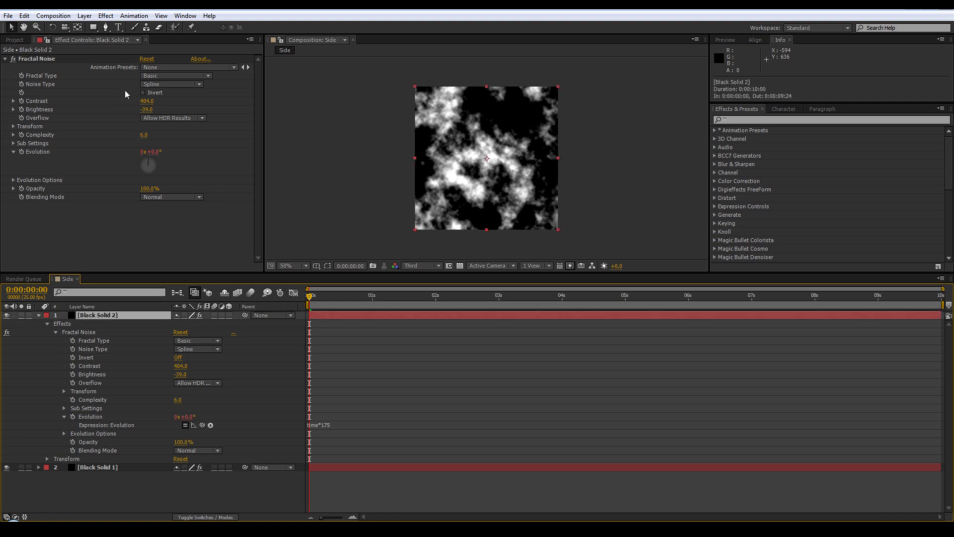
left_click(106, 16)
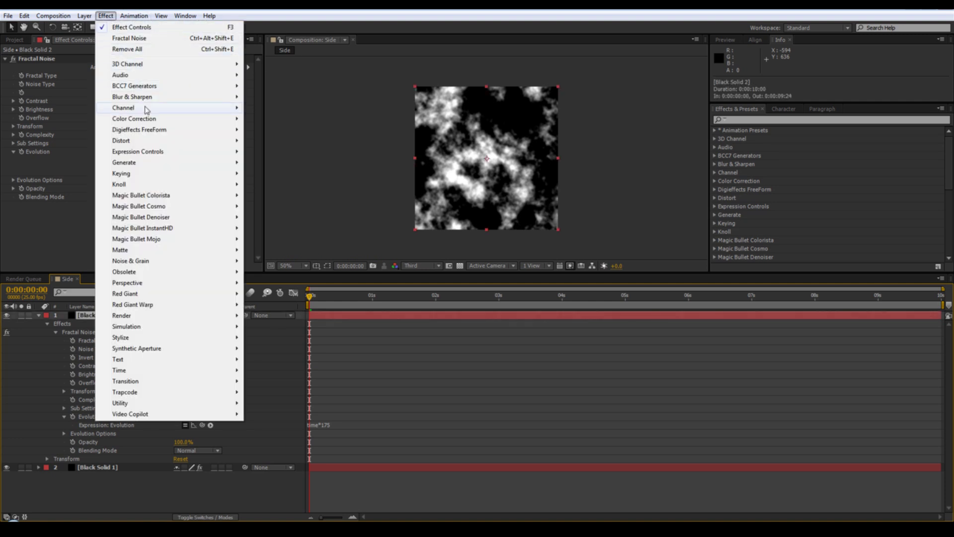
mouse_move(147, 119)
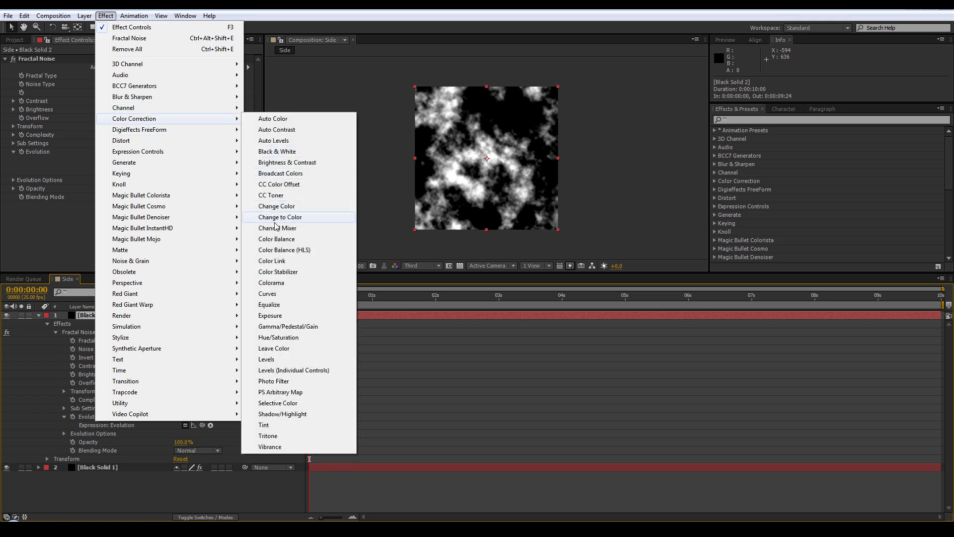
left_click(277, 284)
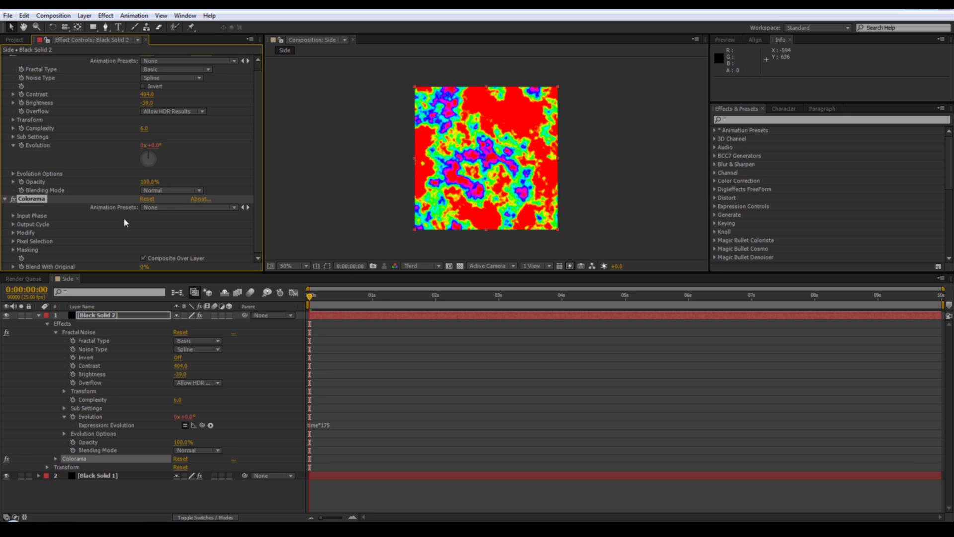
left_click(14, 224)
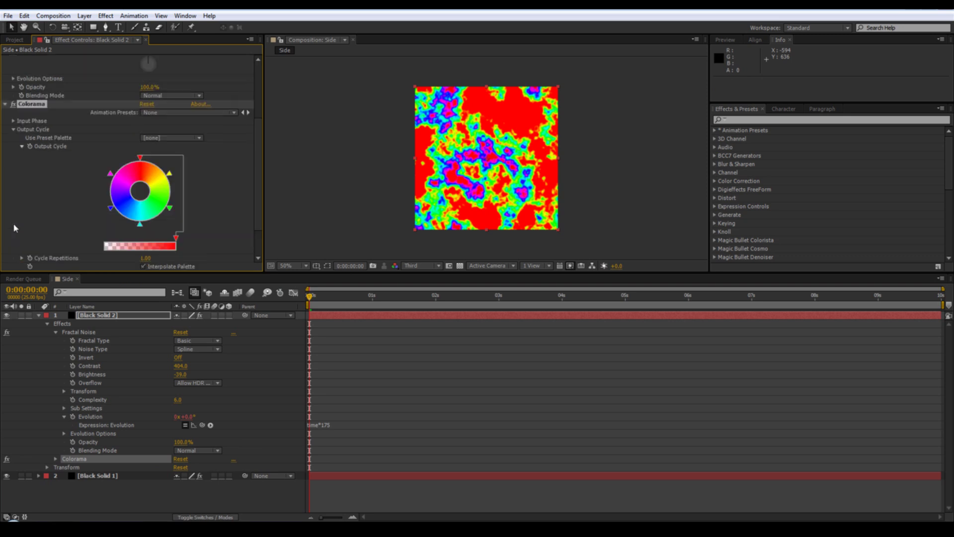
left_click(182, 139)
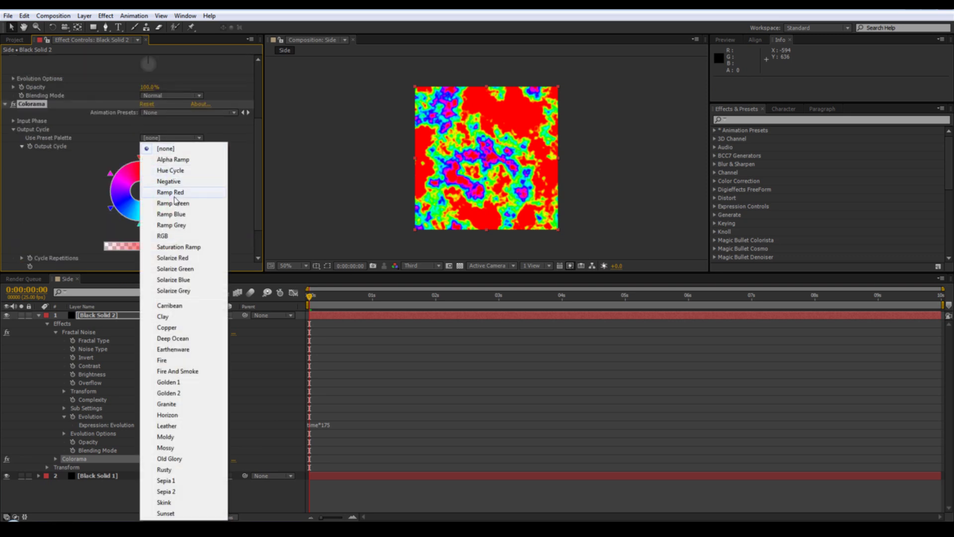
left_click(171, 214)
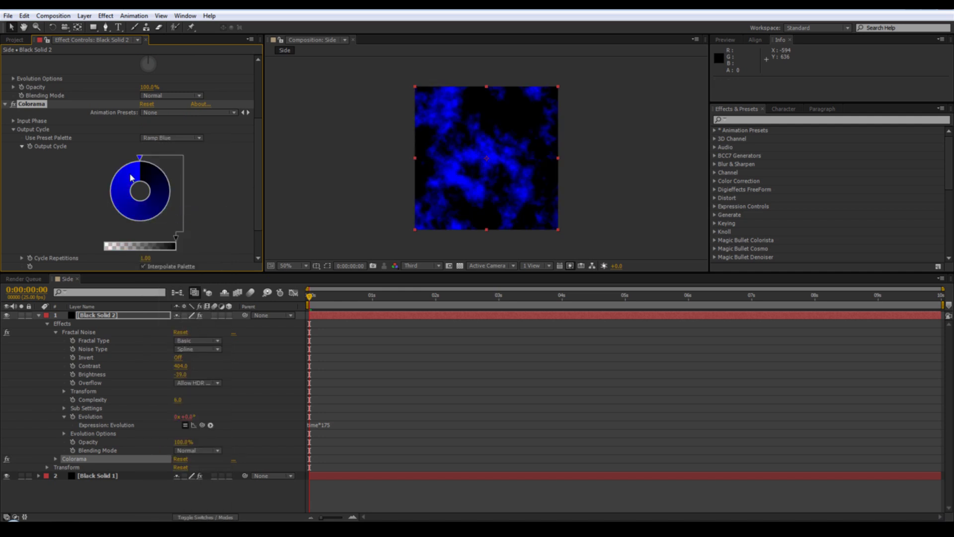
double_click(140, 159)
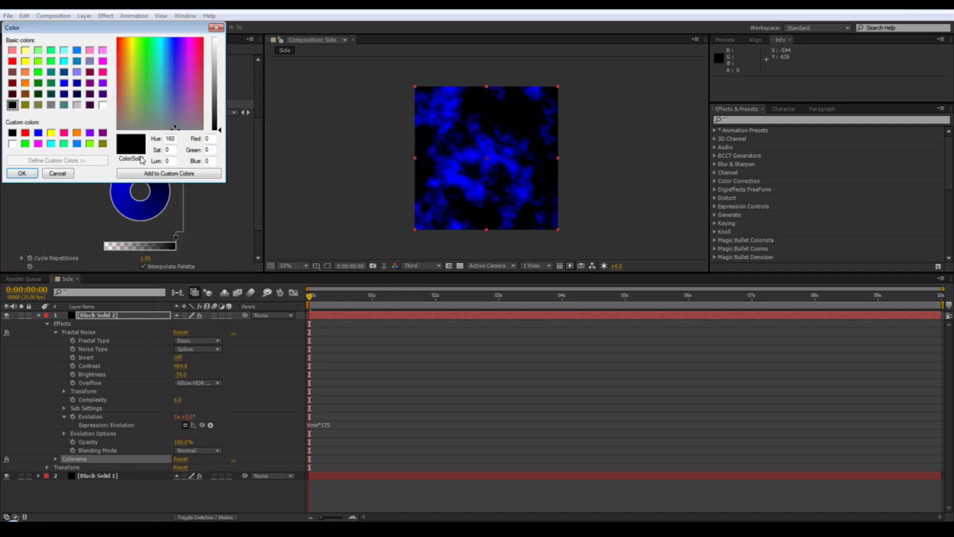
left_click(76, 52)
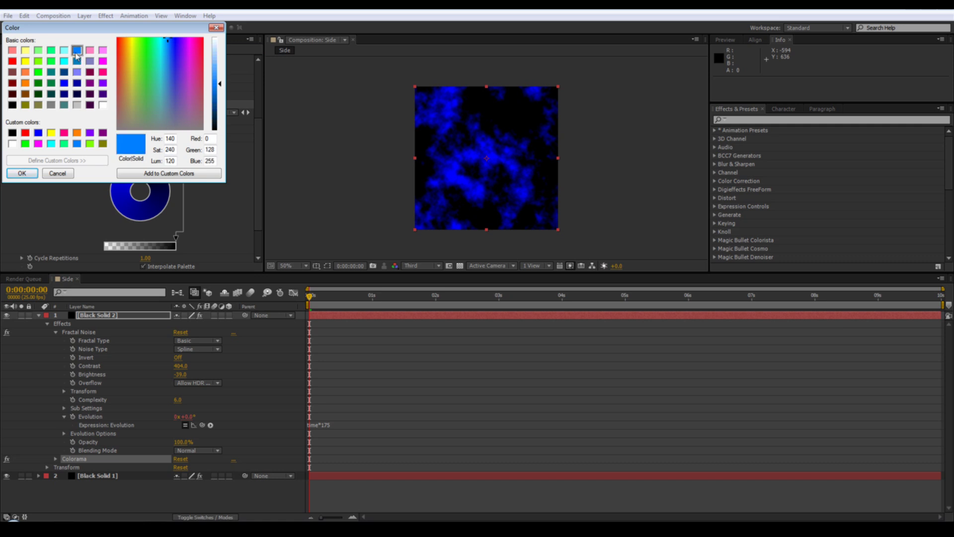
left_click(219, 77)
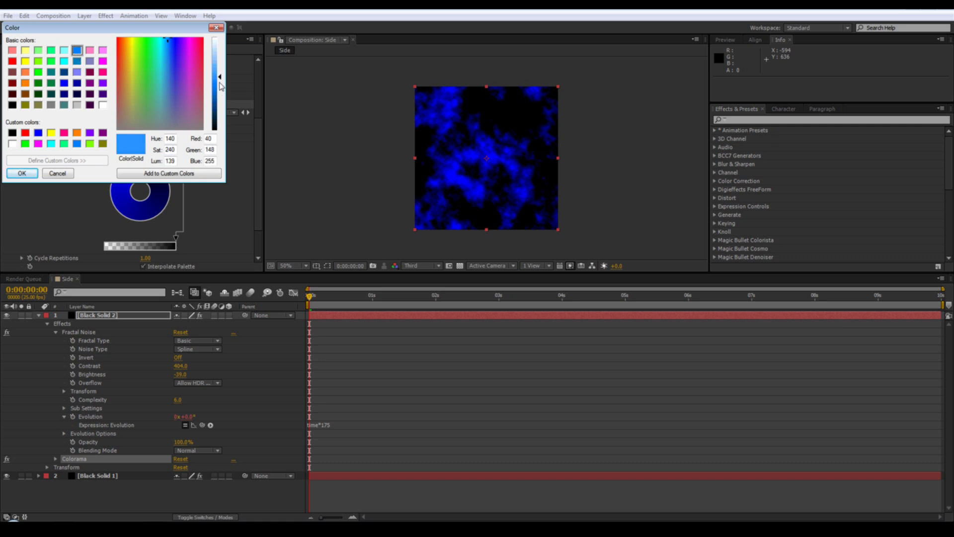
left_click(29, 174)
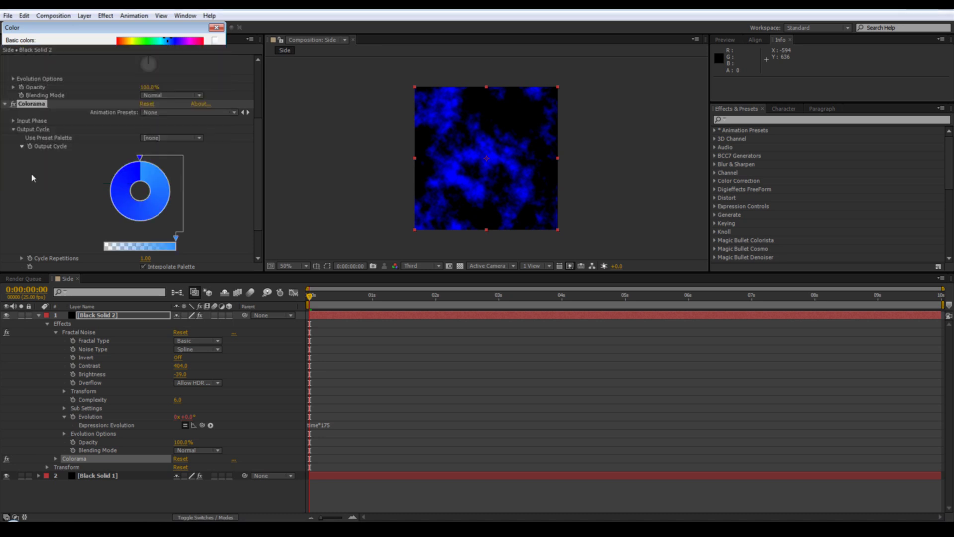
double_click(141, 158)
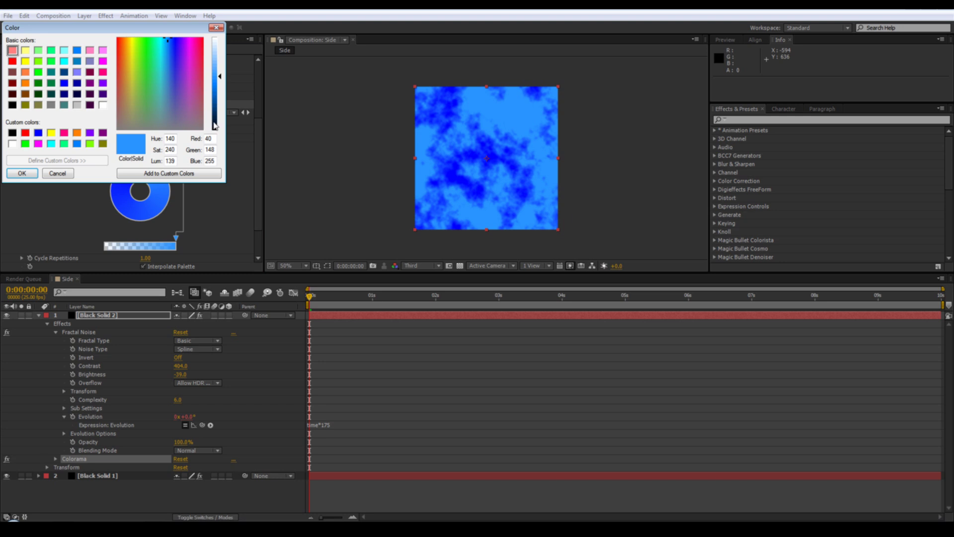
left_click_drag(215, 125, 215, 130)
left_click(21, 173)
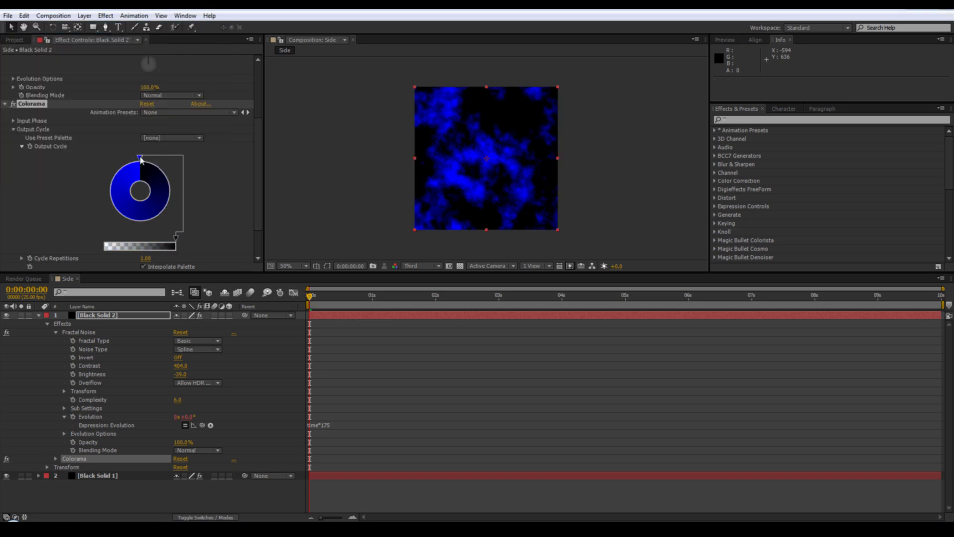
Change the blue stop in Colorama's Output Cycle to a lighter blue with RGB 36, 146, 255
double_click(142, 159)
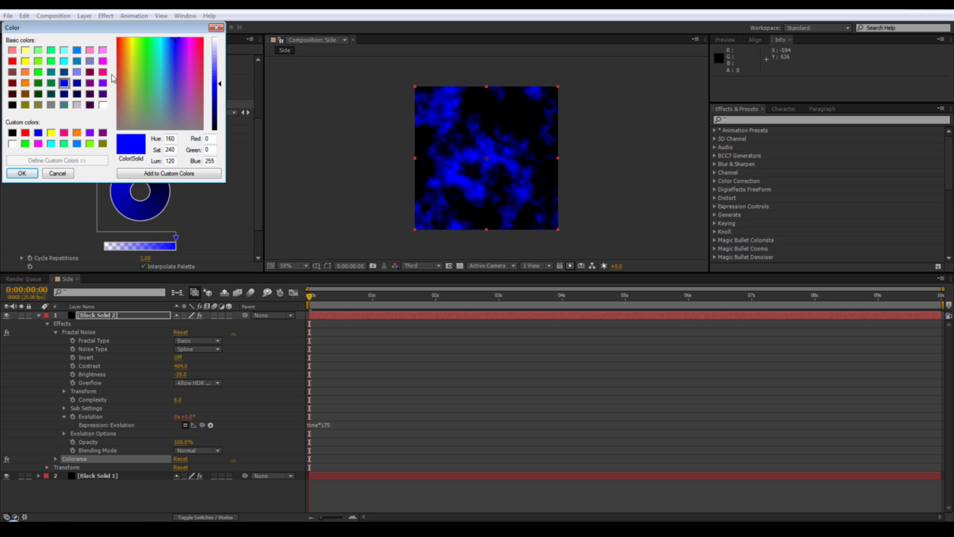
left_click(64, 60)
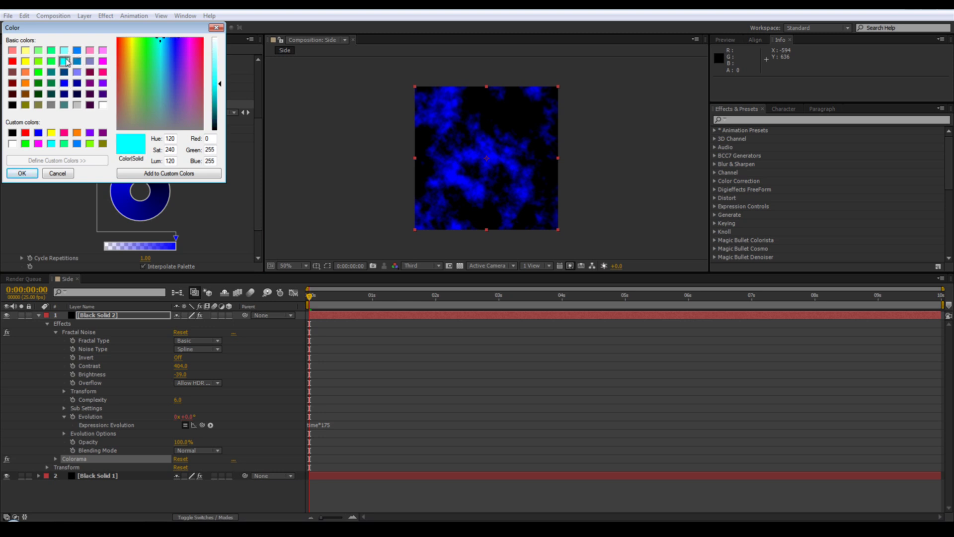
left_click(77, 49)
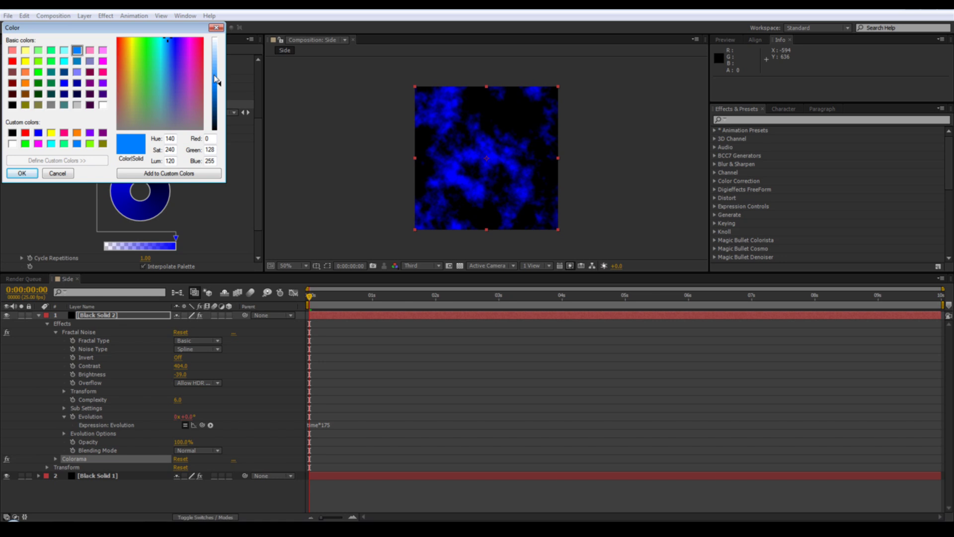
left_click_drag(218, 83, 219, 79)
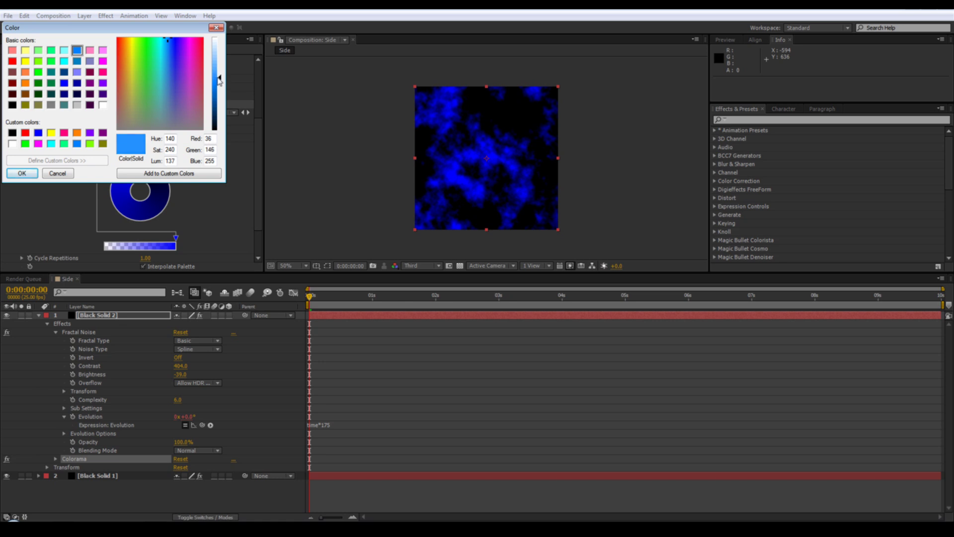
left_click(22, 172)
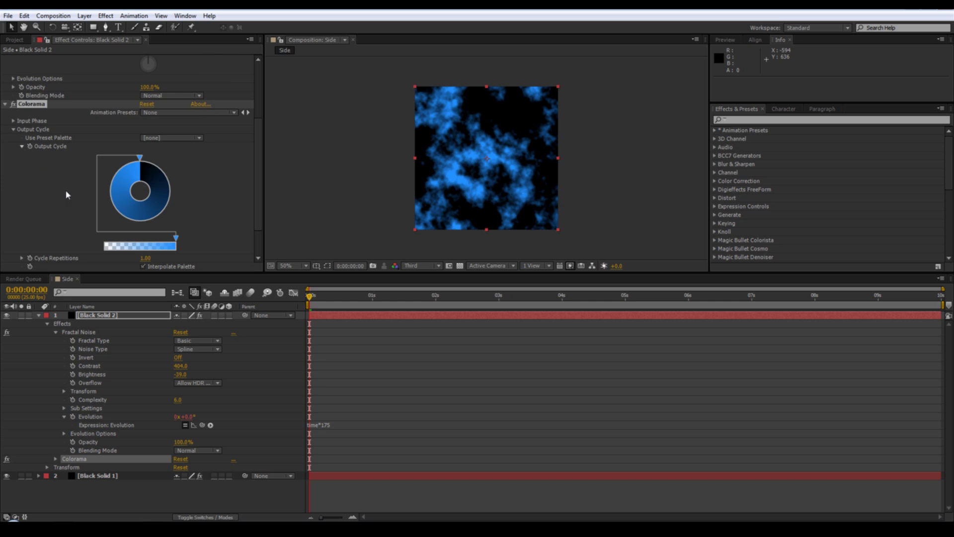
Collapse the Fractal Noise solid's properties and set its blending mode to Overlay over the Form layer
left_click(42, 320)
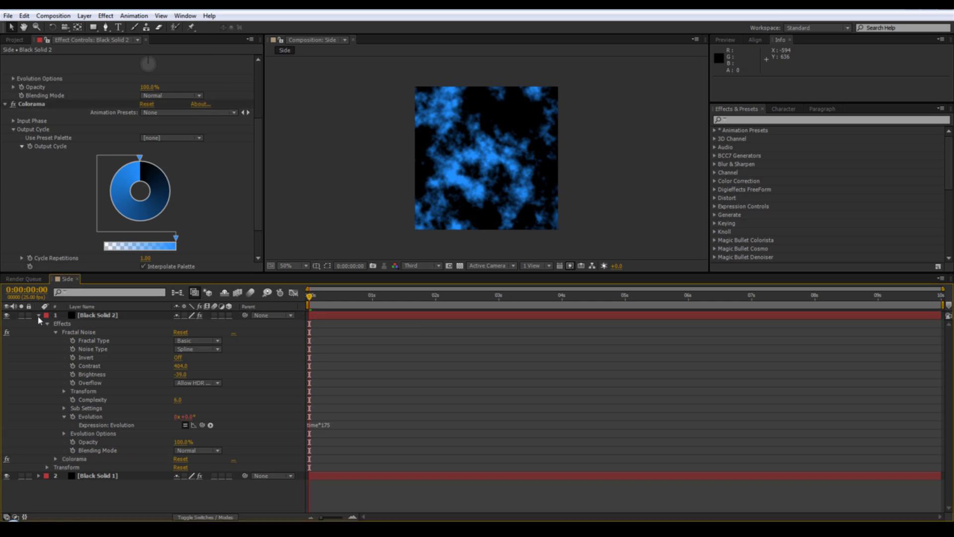
left_click(39, 316)
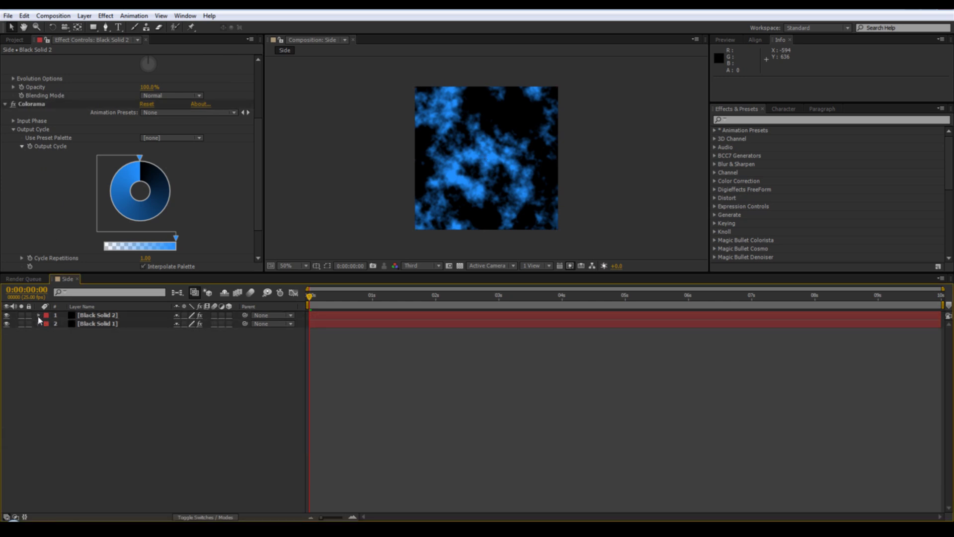
left_click(224, 517)
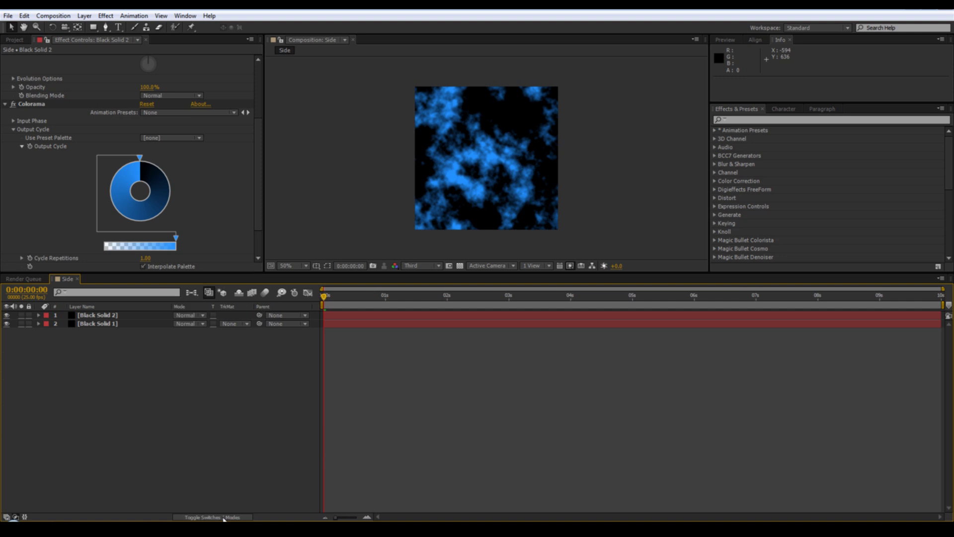
left_click(194, 324)
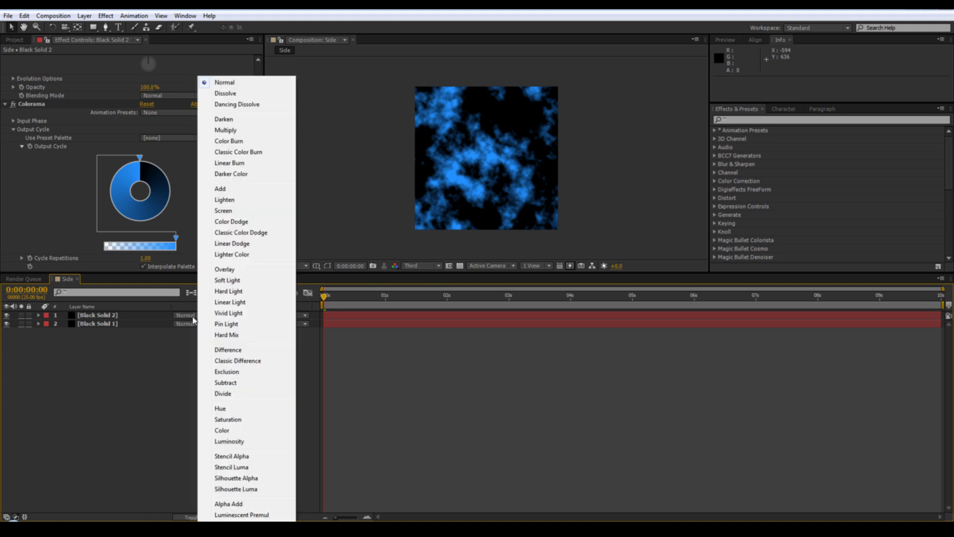
left_click(225, 269)
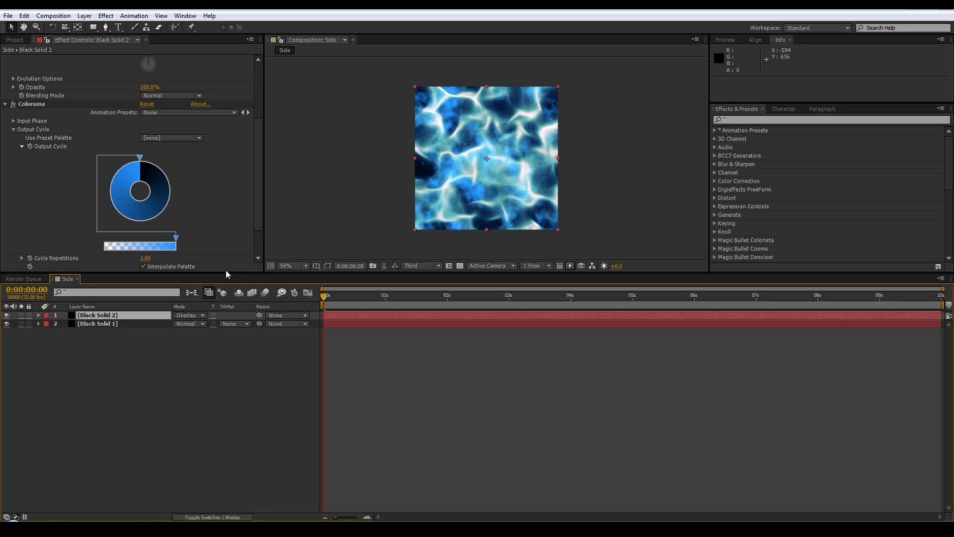
Start a new 576 px square solid and set its color to light blue A9E3FF
left_click(83, 16)
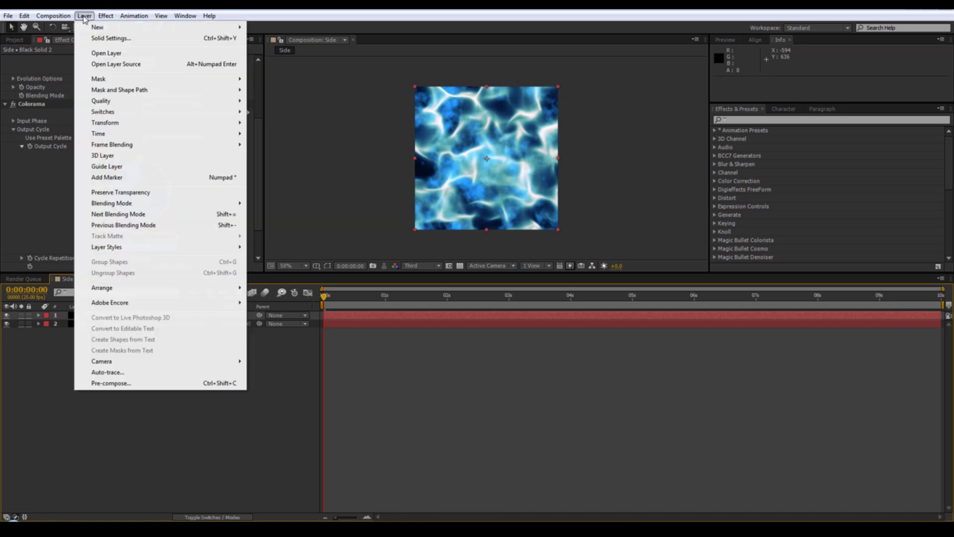
mouse_move(185, 15)
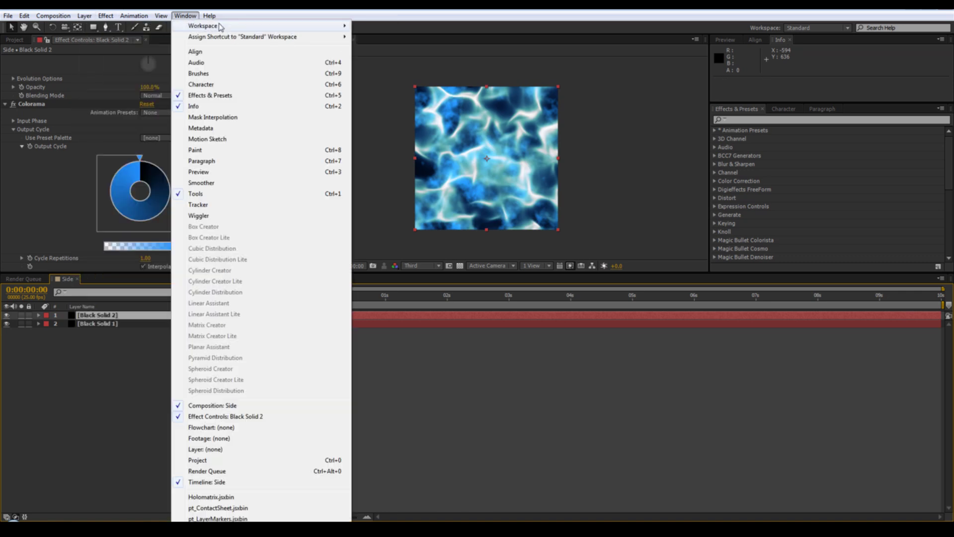
mouse_move(84, 16)
mouse_move(156, 27)
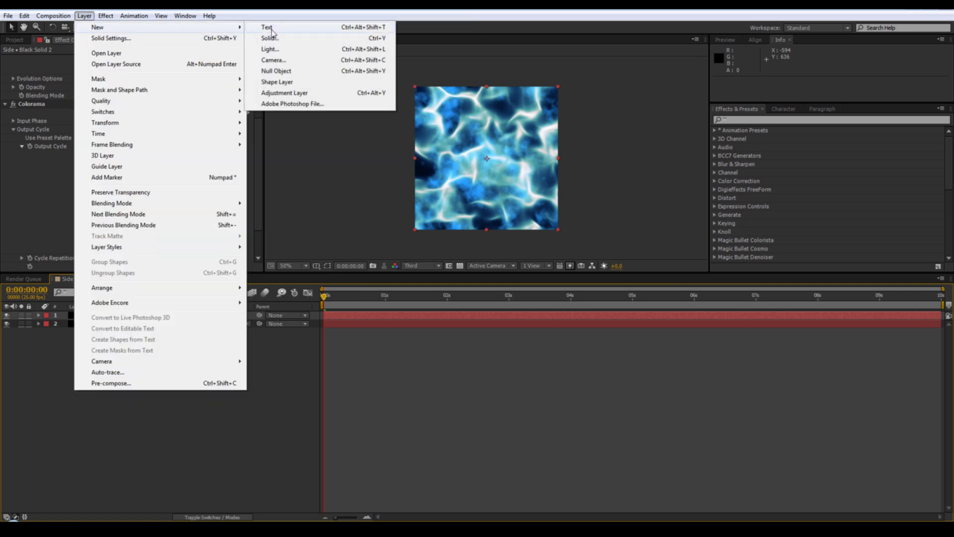
left_click(270, 38)
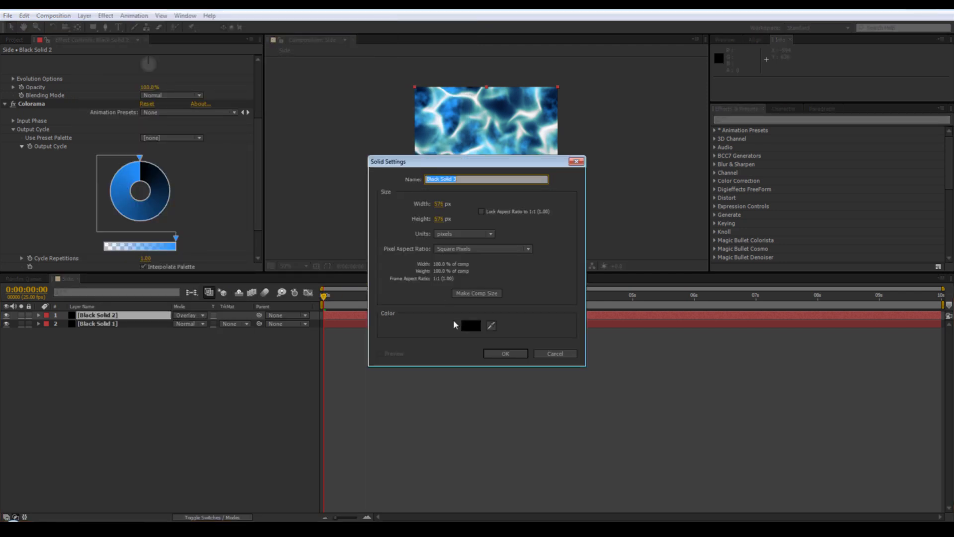
left_click(475, 330)
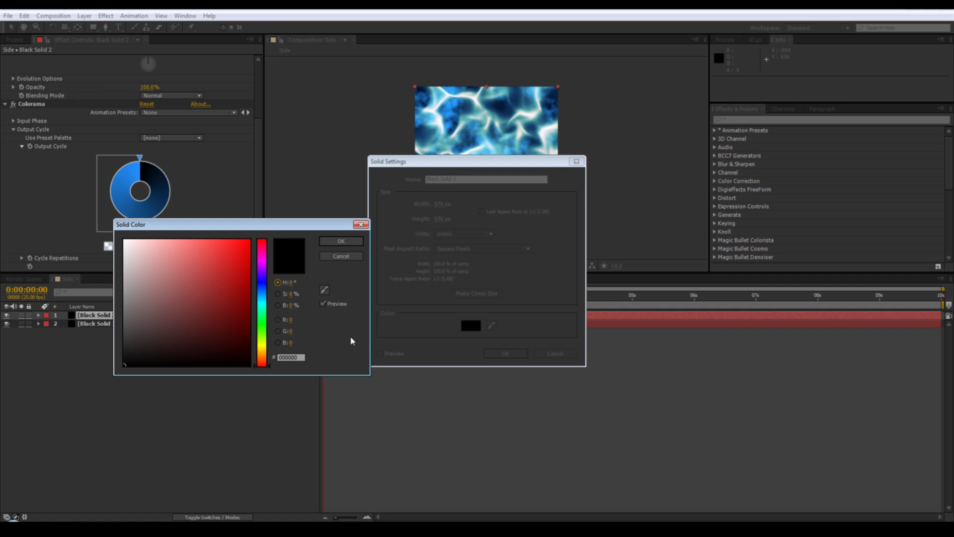
left_click(297, 358)
type("A")
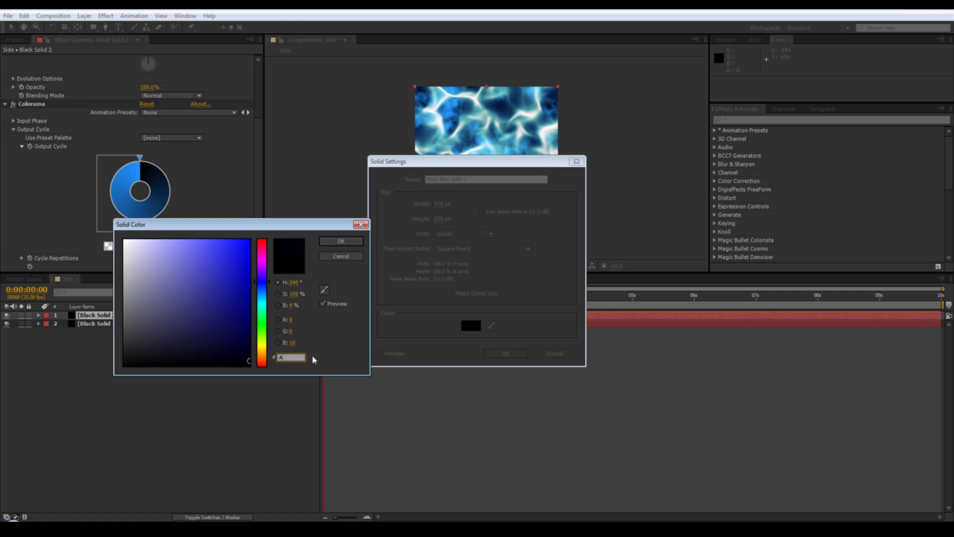
type("9E")
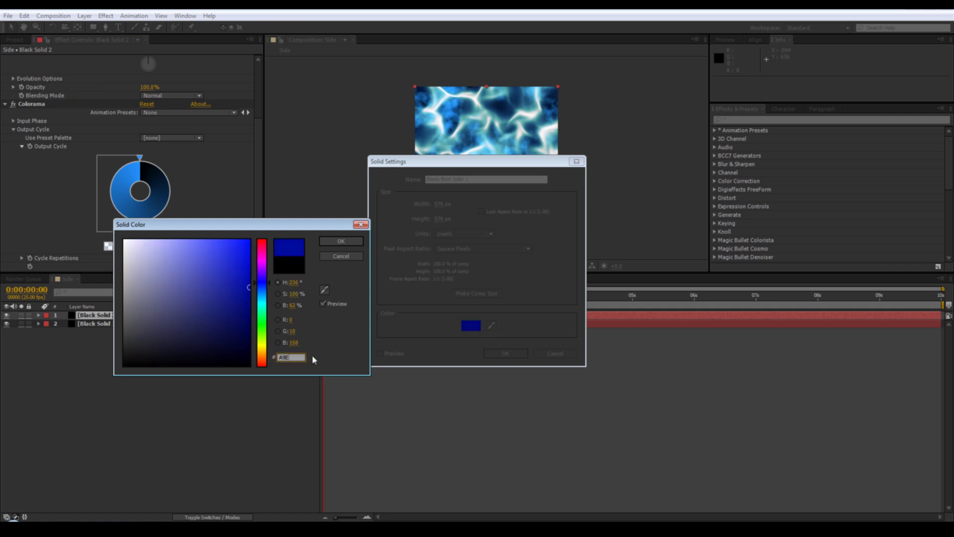
type("3")
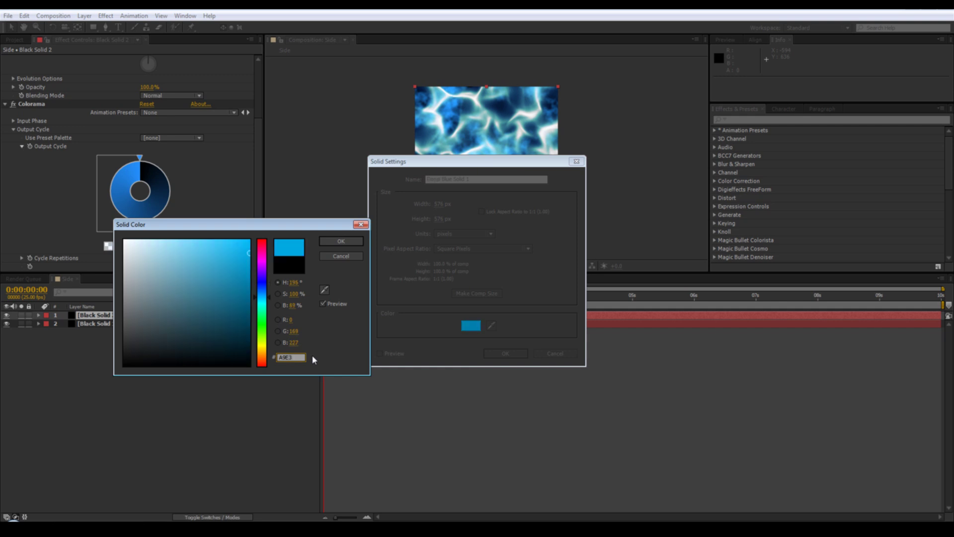
type("FF")
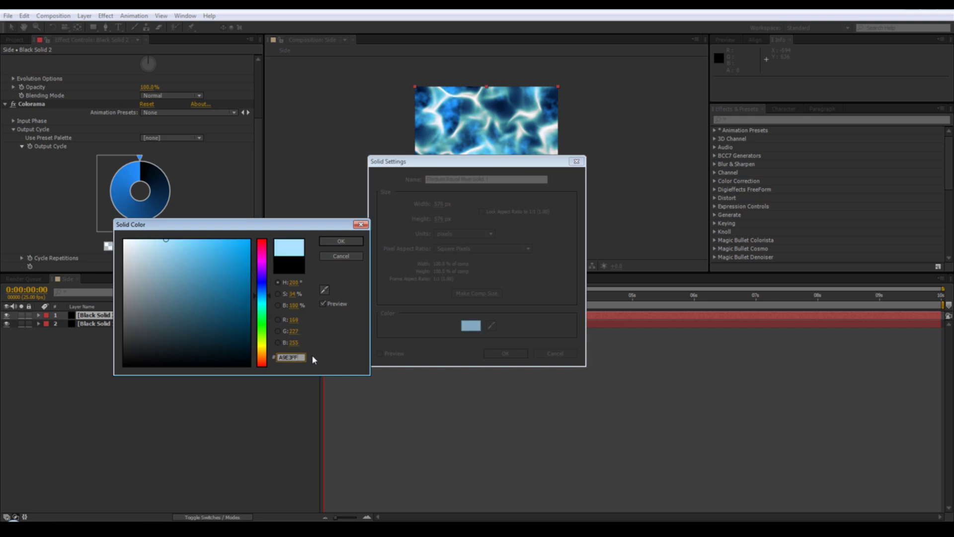
left_click(350, 242)
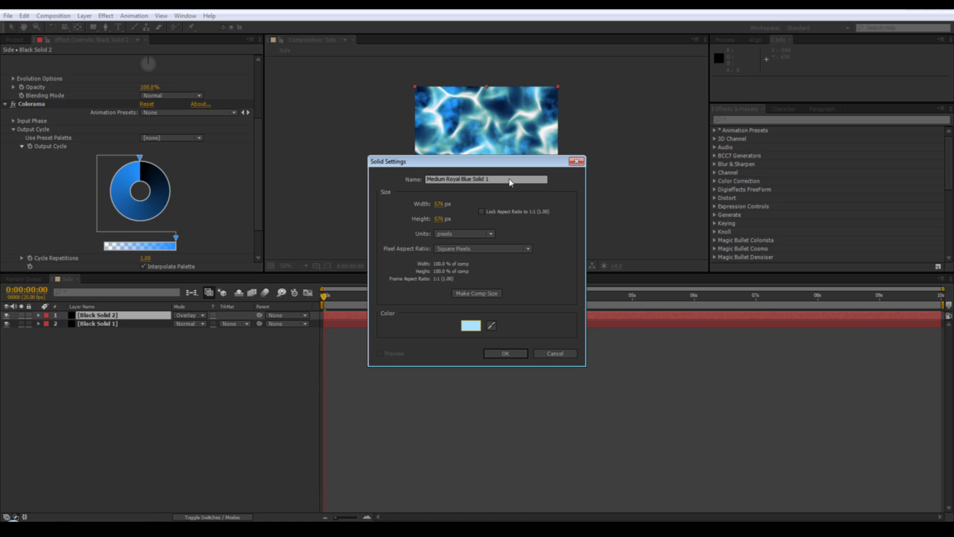
Name the new light blue solid Square mask and add it to the composition
left_click_drag(511, 182, 364, 166)
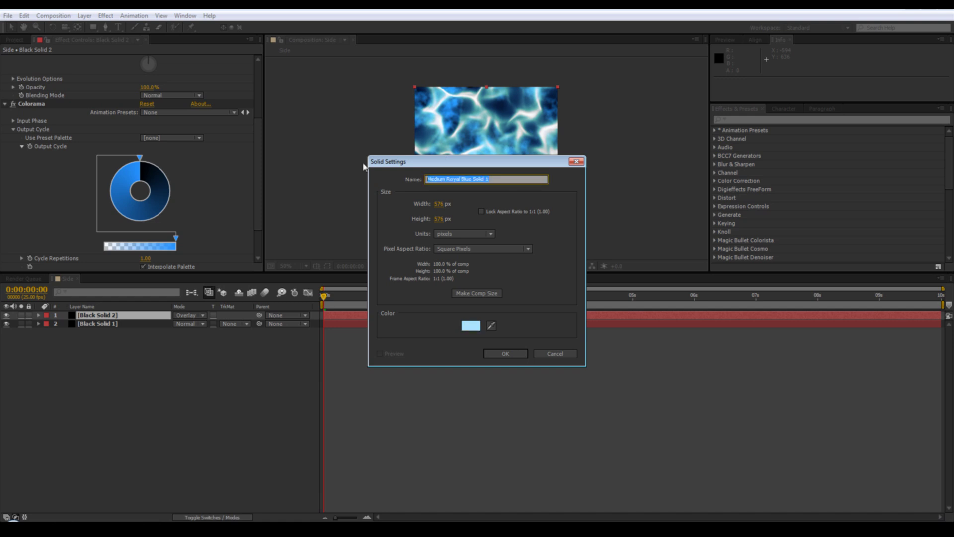
type("Square mask")
left_click(503, 354)
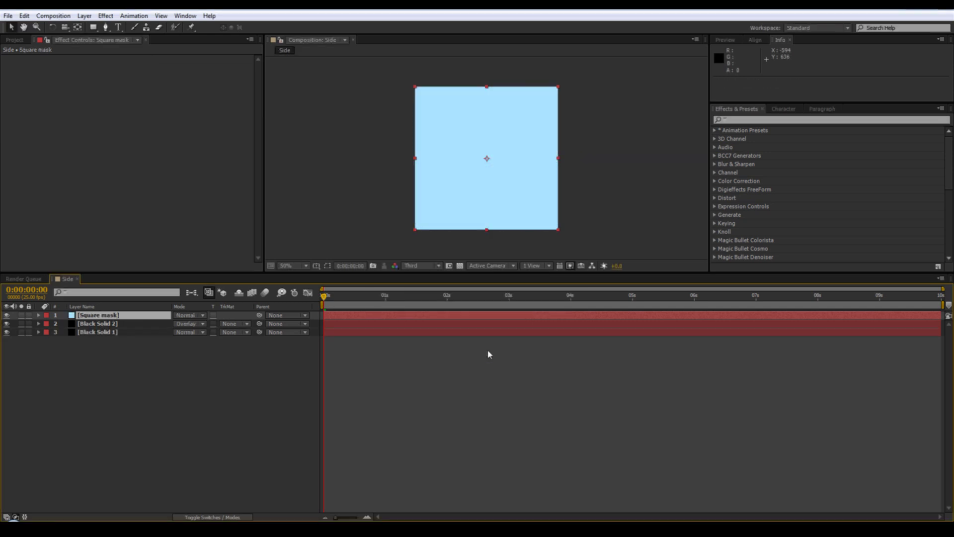
Rename the solid carrying the Form effect as Form and the Fractal Noise solid as Fractal Overlay
left_click(144, 332)
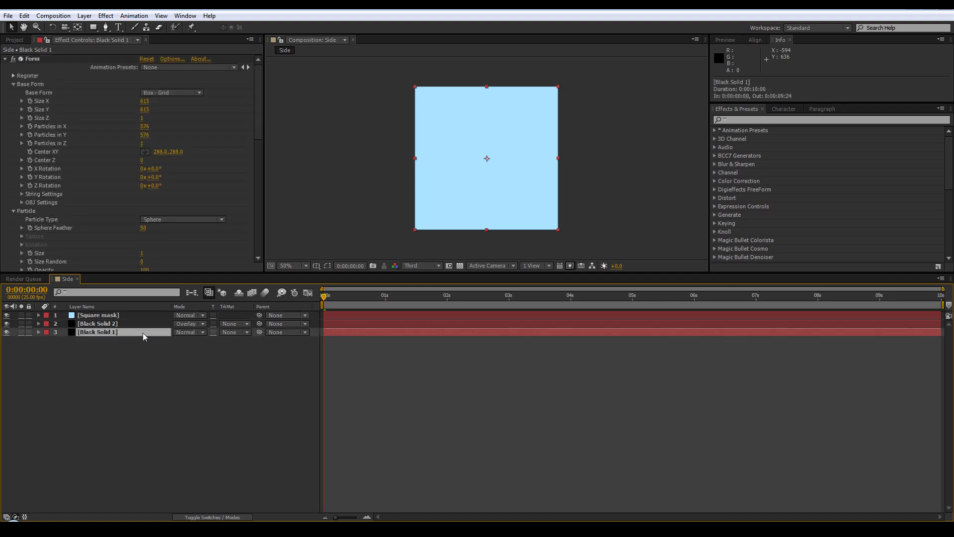
key("Return")
type("For")
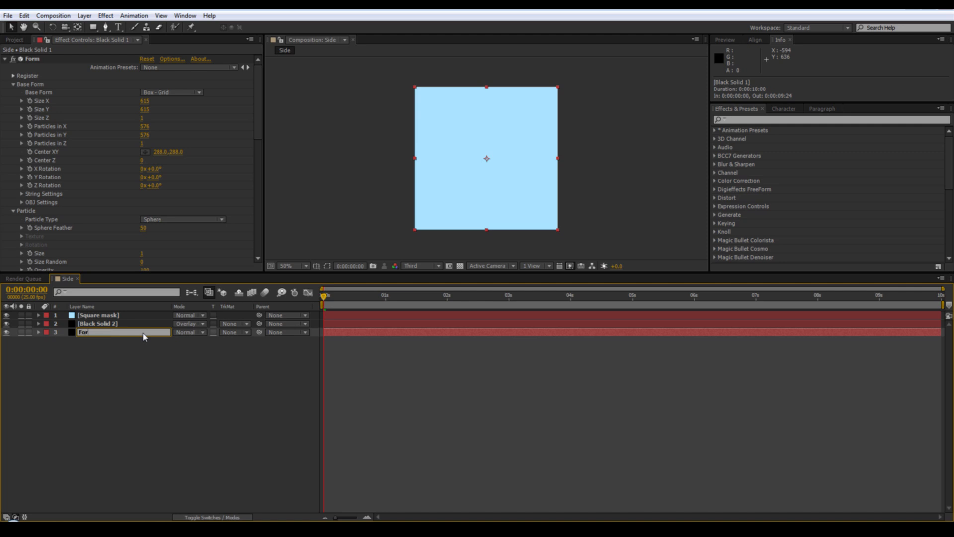
type("m")
left_click(145, 359)
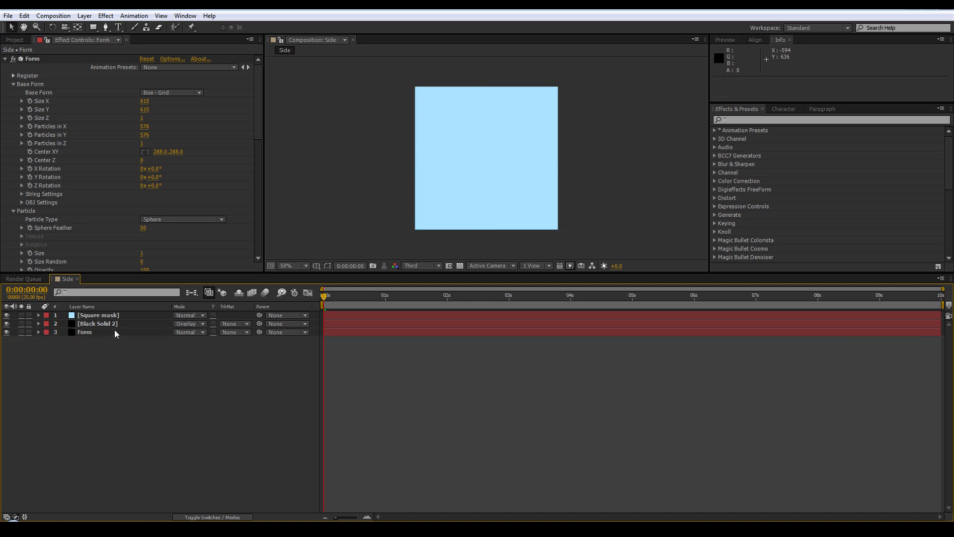
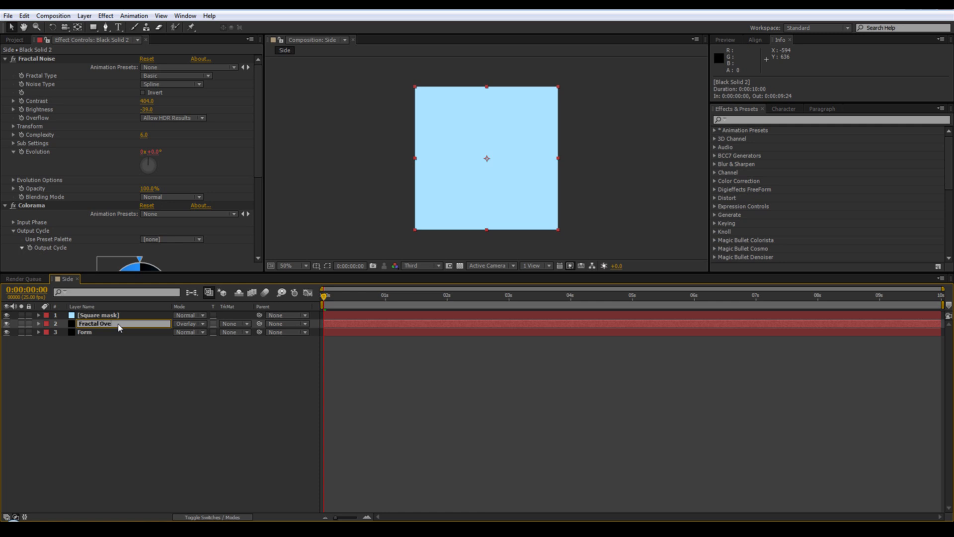
type("lay")
left_click(152, 367)
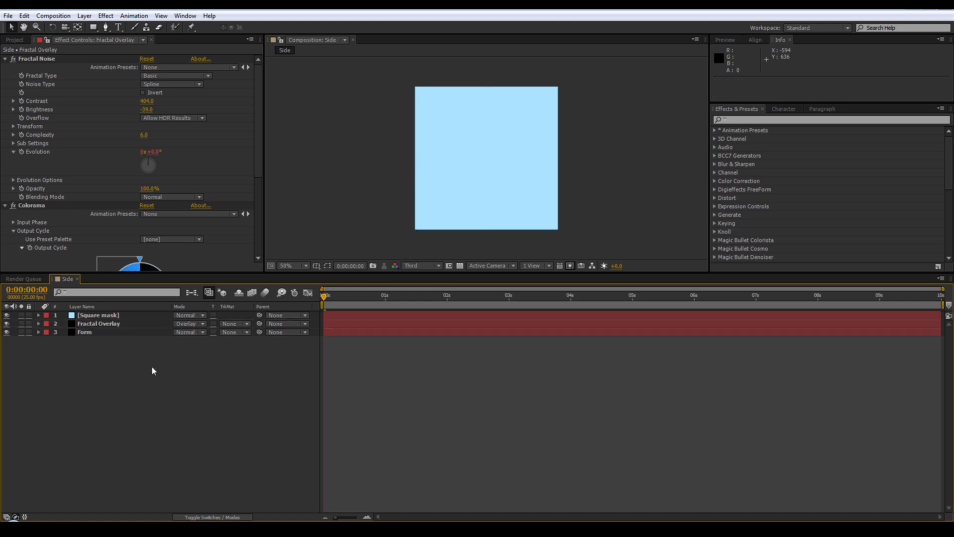
Add a full-size rectangular mask to the Square mask layer, show its outline and set its mode to Subtract
left_click(140, 316)
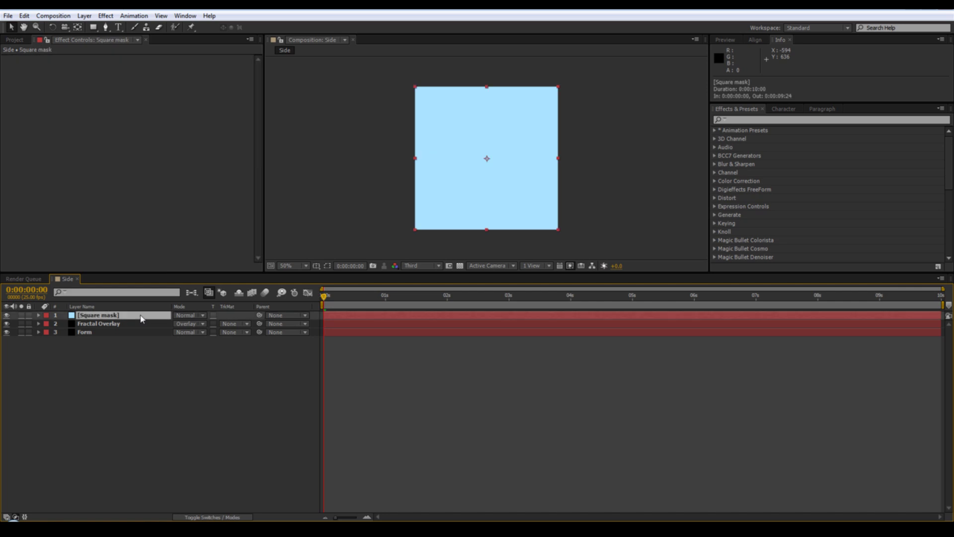
left_click(94, 29)
double_click(94, 28)
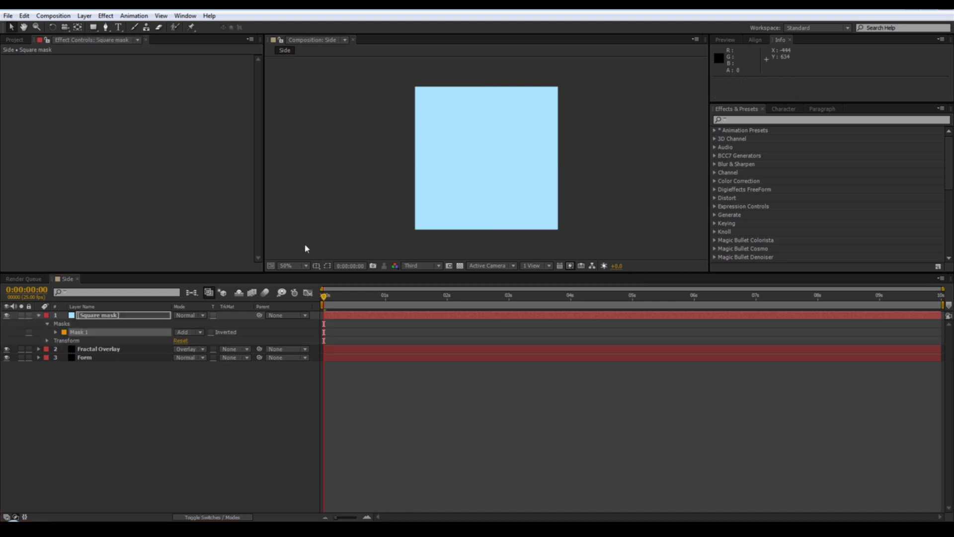
left_click(327, 267)
left_click(327, 268)
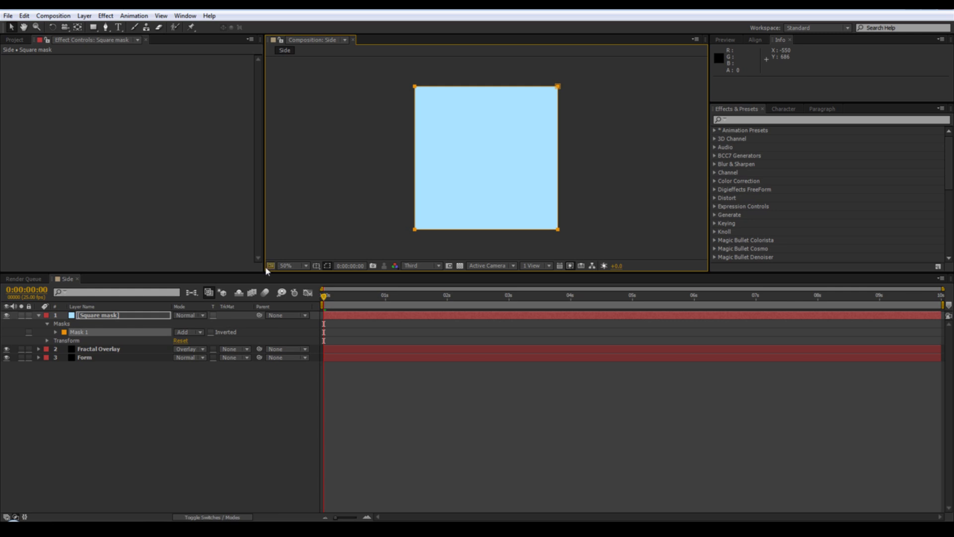
left_click(196, 337)
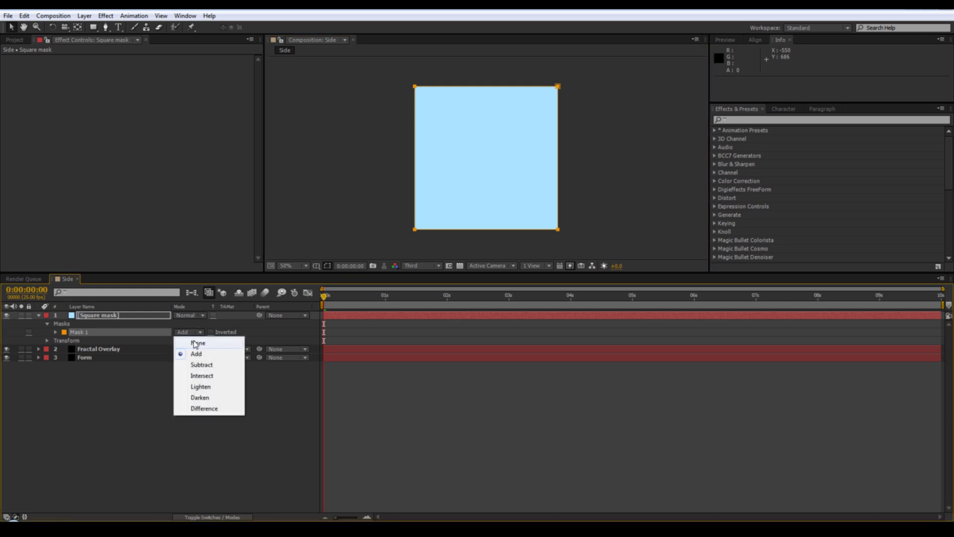
left_click(201, 364)
Set the rectangular mask's feather to 18 pixels and its expansion to -11 pixels, then collapse the Square mask layer
left_click(55, 331)
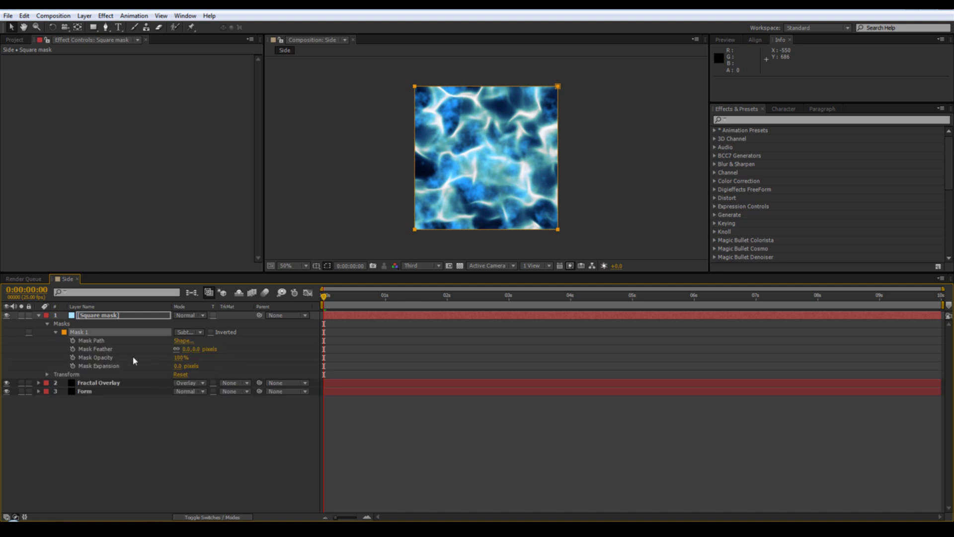
left_click(196, 350)
key("Return")
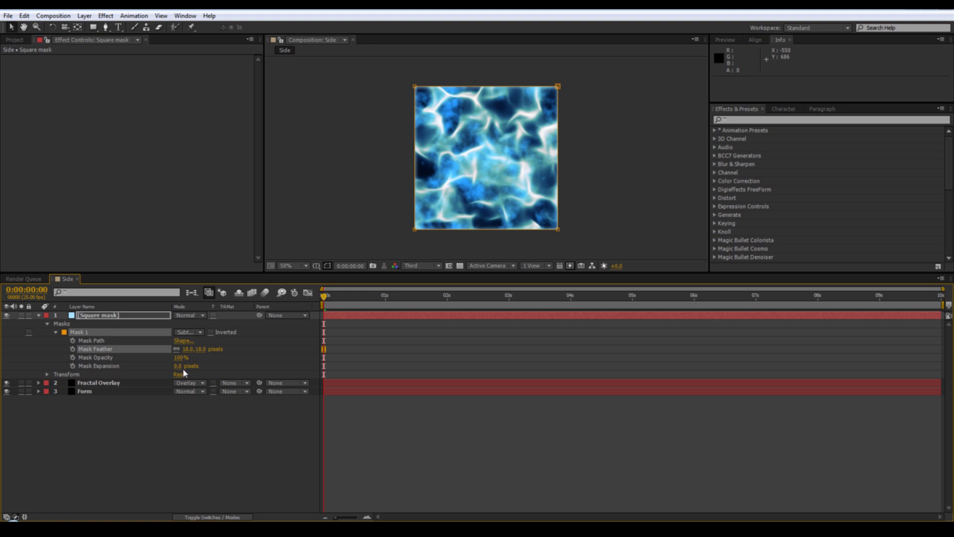
left_click(178, 366)
type("-11")
key("Return")
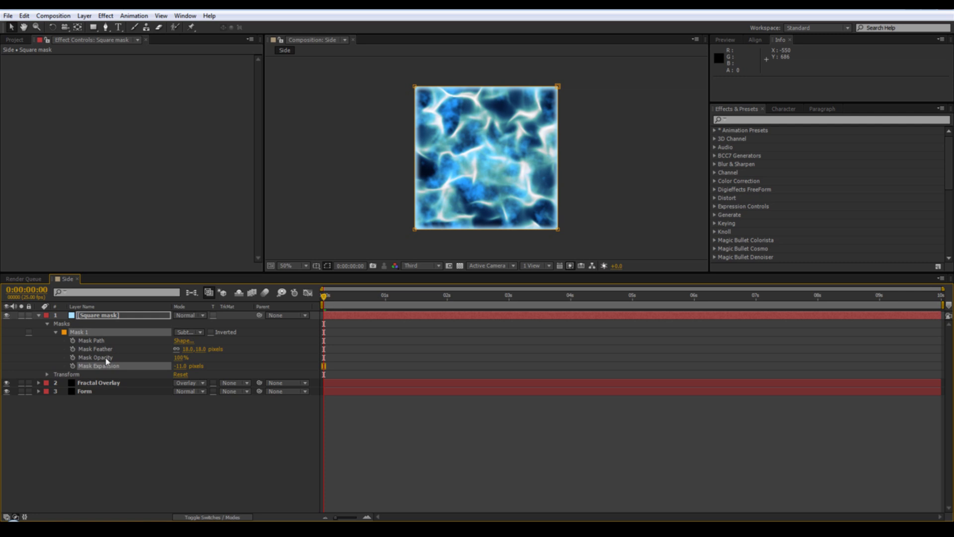
left_click(39, 316)
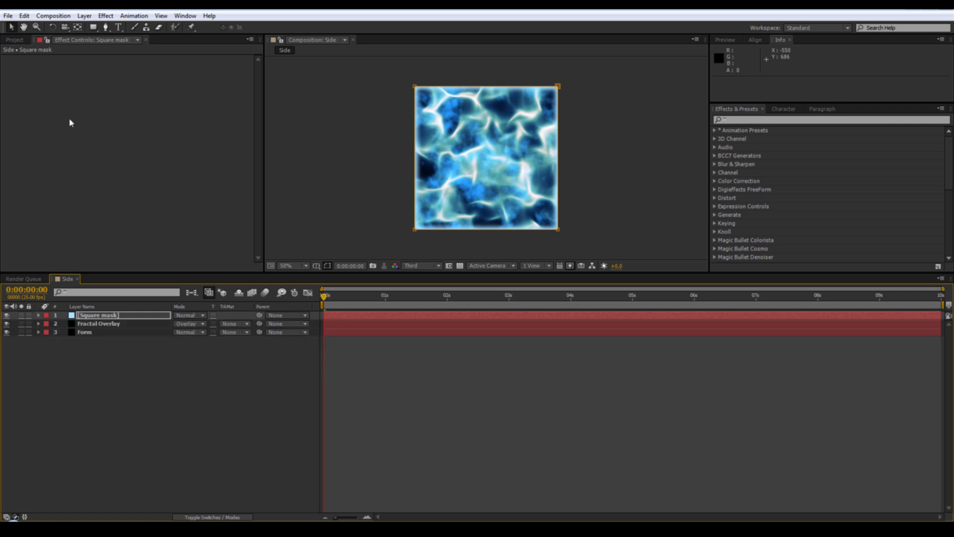
Create another 576 px square solid in the same light blue and name it Circle mask
left_click(83, 17)
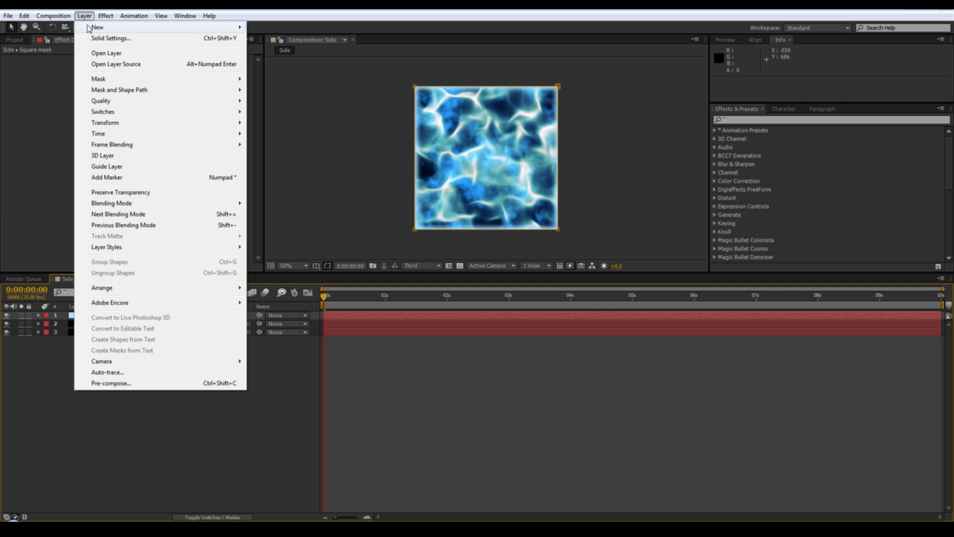
mouse_move(92, 29)
left_click(268, 38)
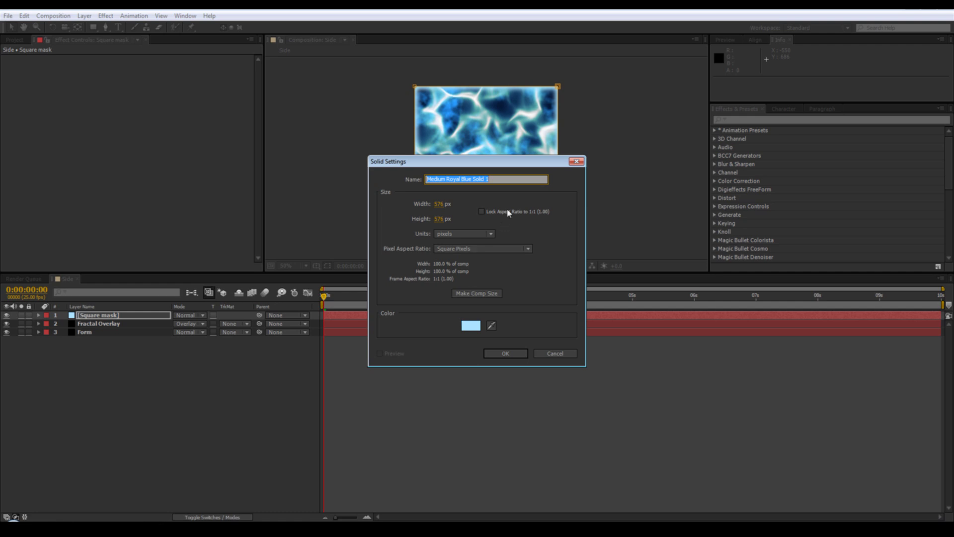
type("C")
type("ircle mask")
left_click(505, 353)
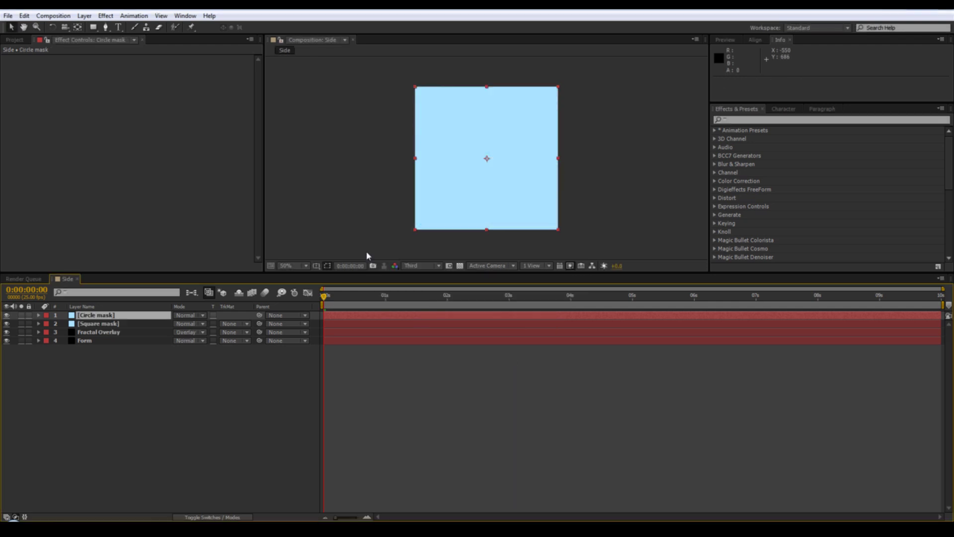
Add a full-size elliptical mask to the Circle mask layer and set its mode to Subtract
left_click(92, 28)
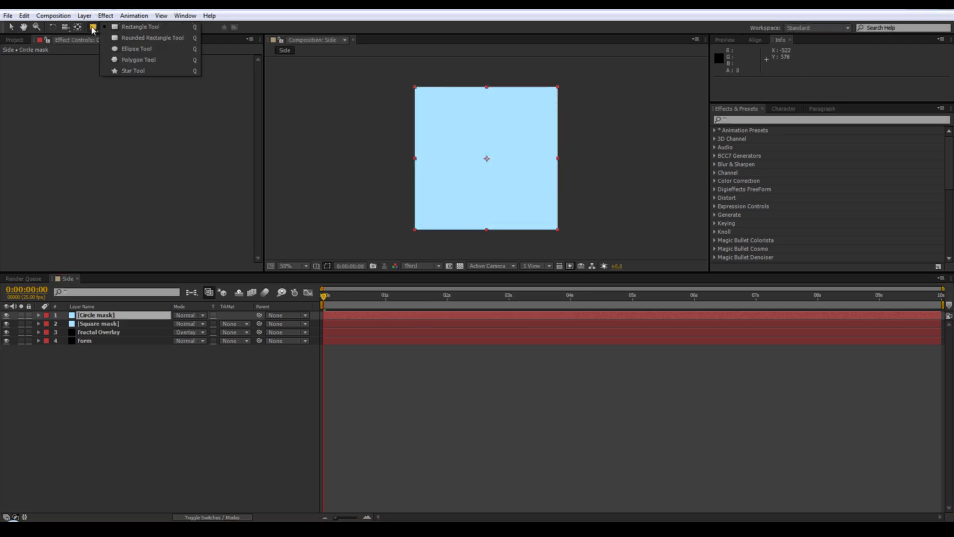
left_click(115, 49)
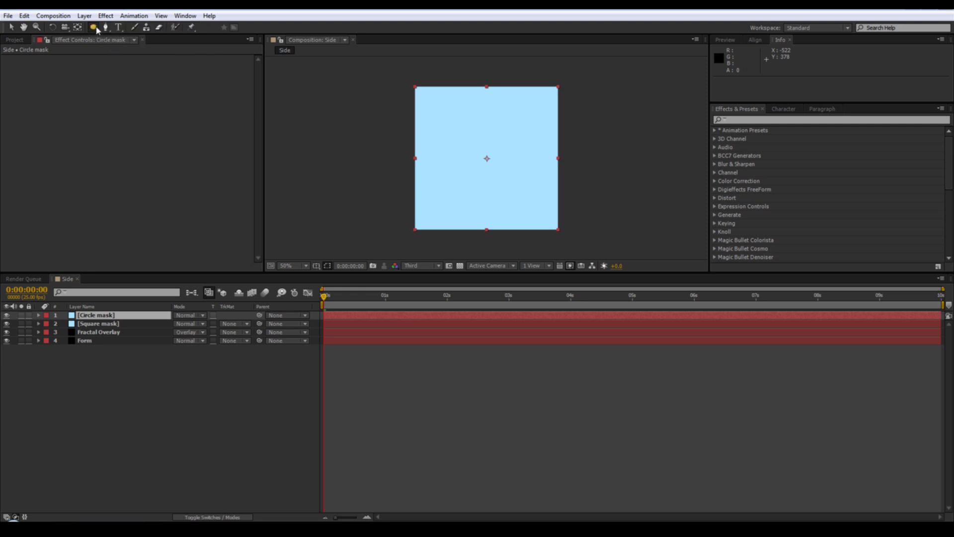
double_click(97, 29)
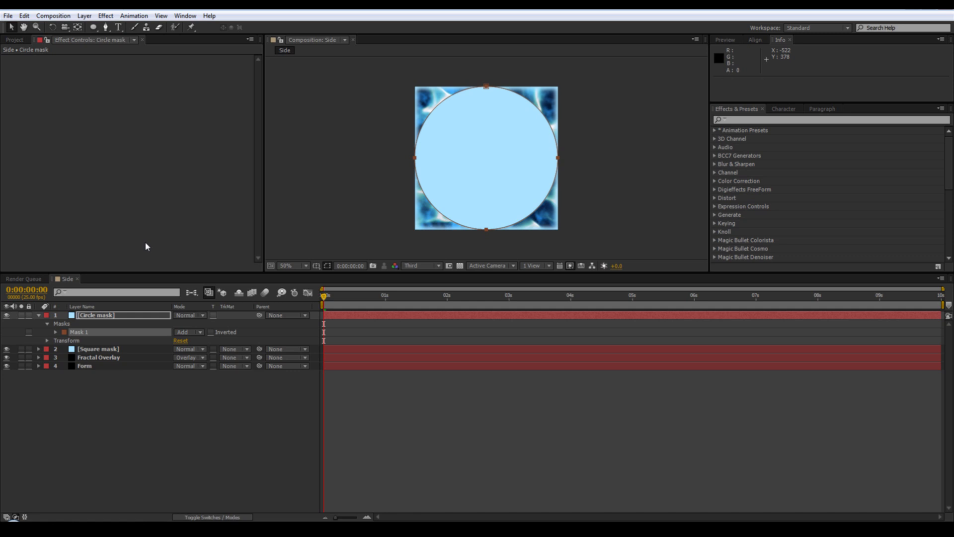
left_click(192, 332)
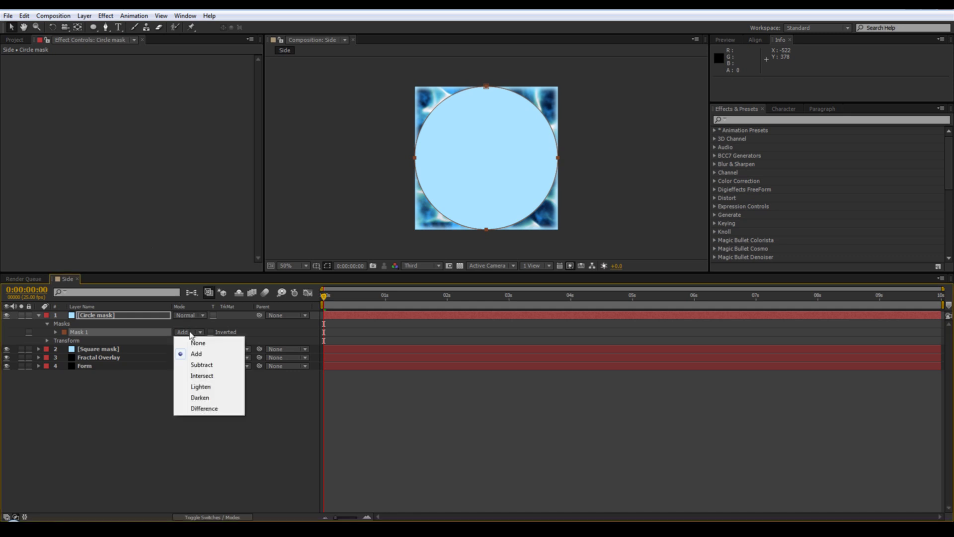
left_click(201, 365)
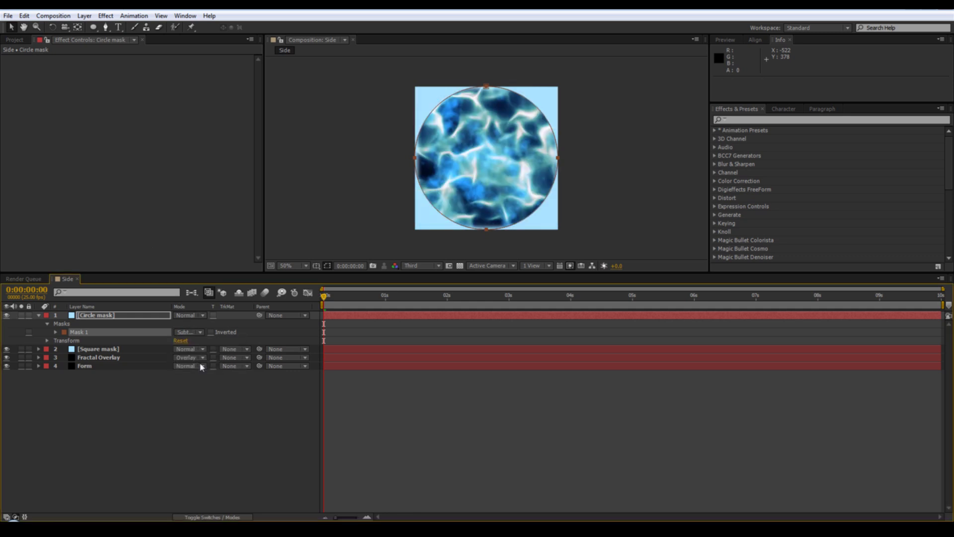
Set the feather of the Circle mask layer's elliptical mask to 131 pixels
left_click(55, 332)
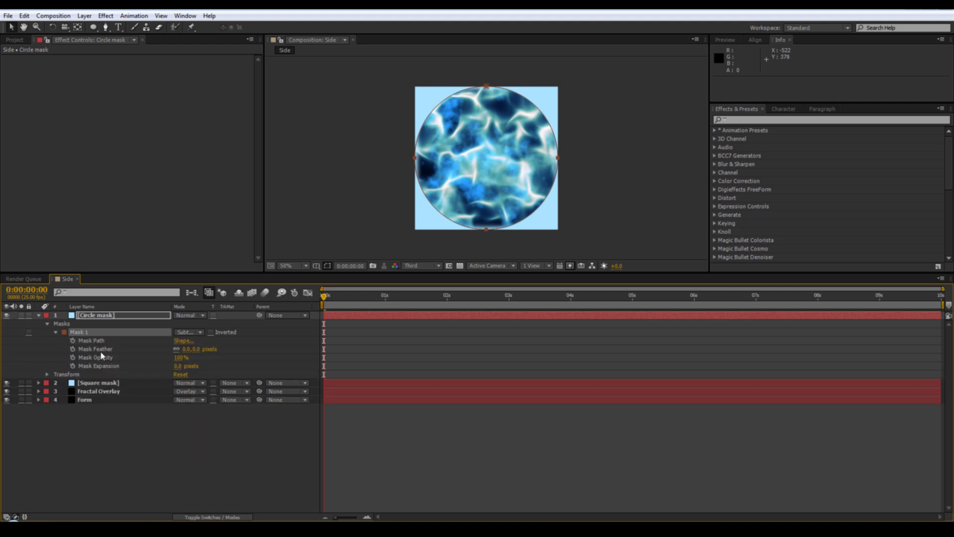
left_click(198, 349)
type("131")
key("Return")
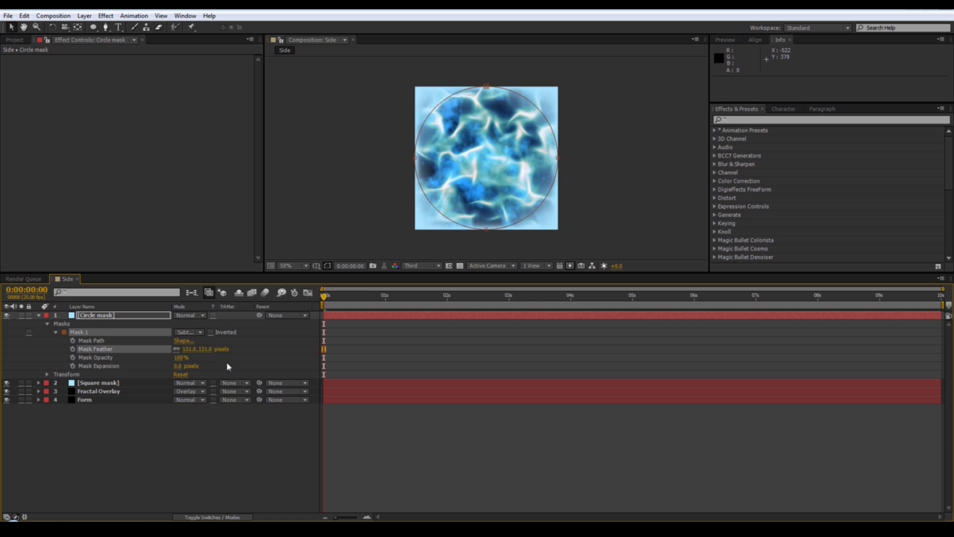
Set the expansion of the Circle mask layer's elliptical mask to 57 pixels and collapse the layer
left_click(178, 367)
type("57")
key("Return")
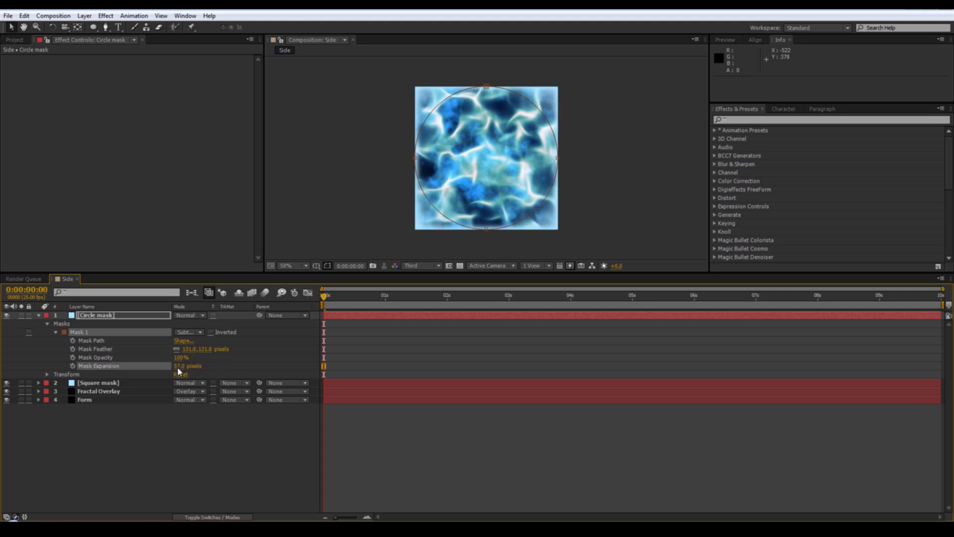
left_click(38, 316)
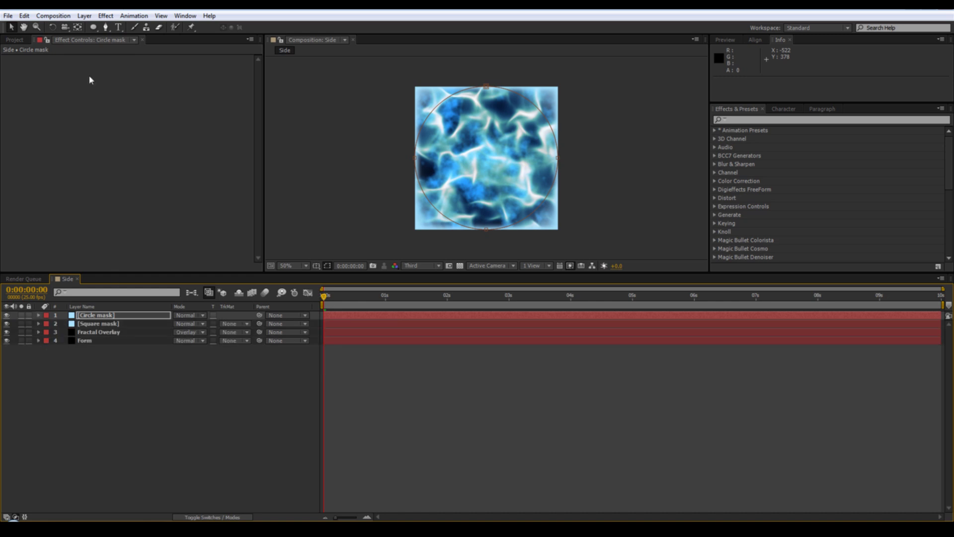
Create an adjustment layer above the Circle mask layer and apply the Bevel Edges effect to it
left_click(85, 16)
mouse_move(98, 28)
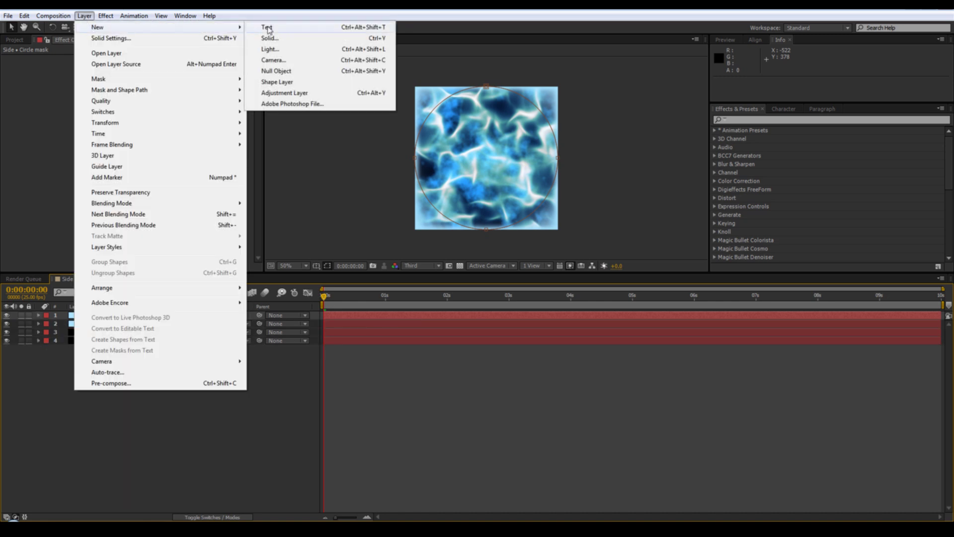
left_click(281, 94)
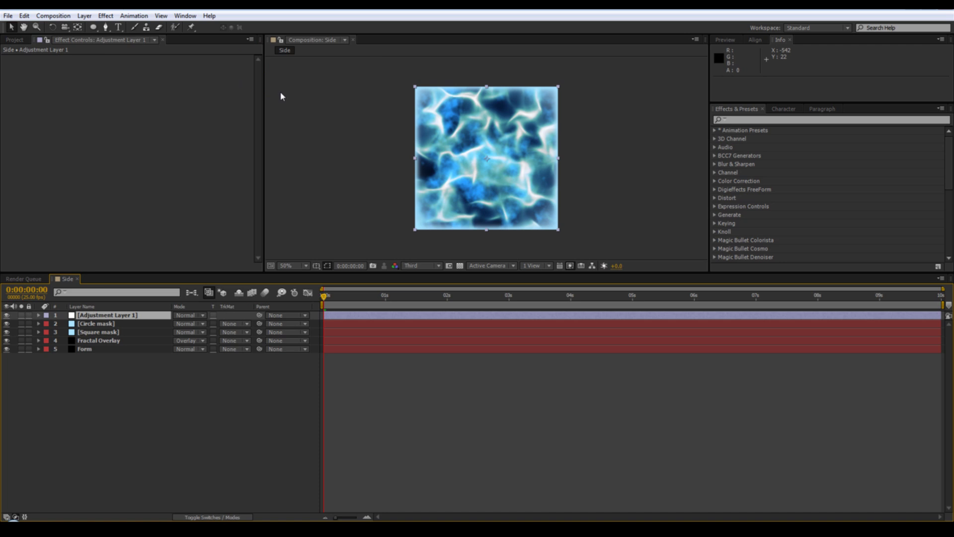
left_click(106, 16)
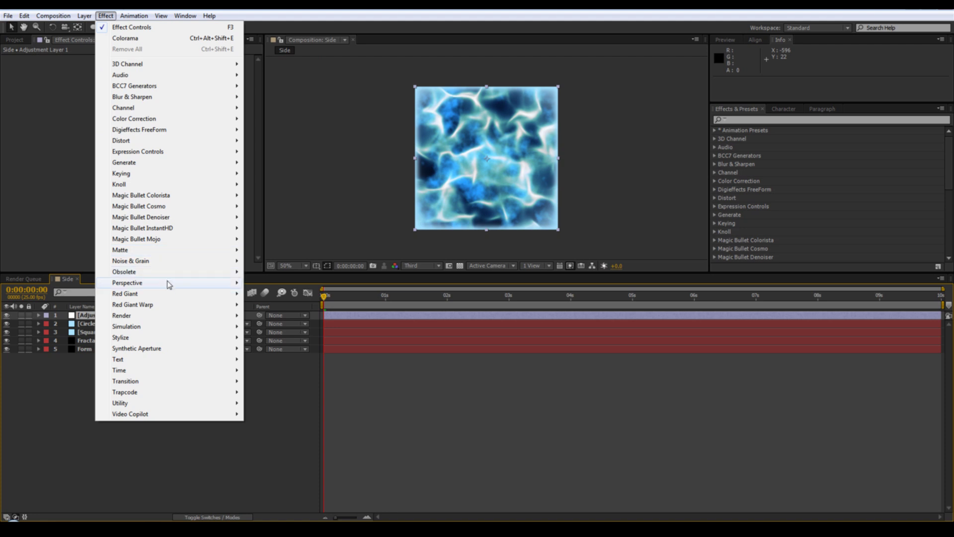
mouse_move(168, 284)
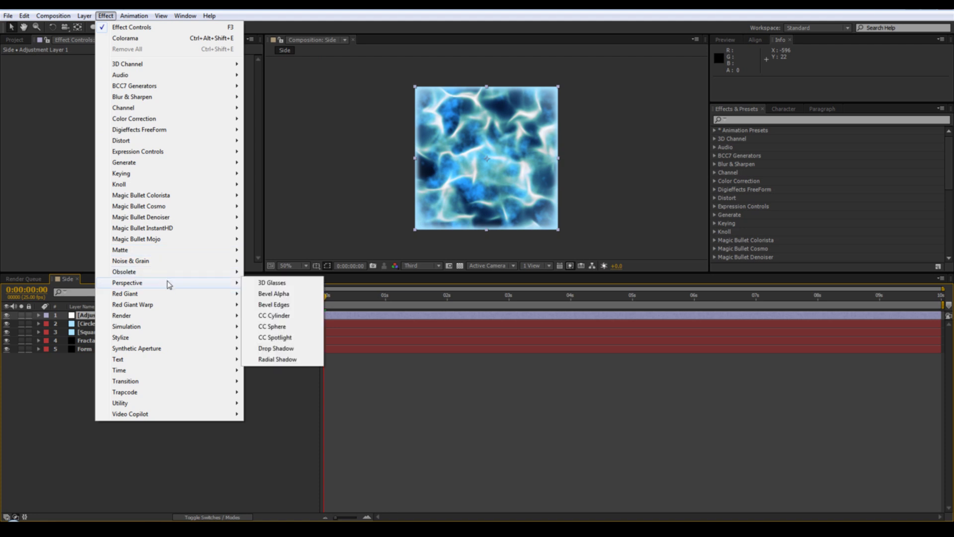
left_click(273, 305)
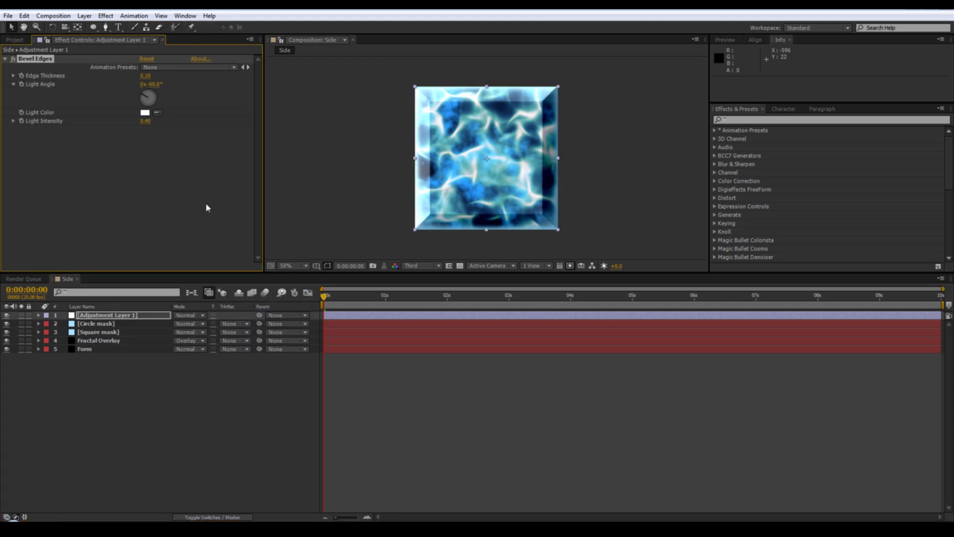
Set the Bevel Edges effect's edge thickness to 0.01 and its light intensity to 0.70
left_click(148, 76)
type("0.01")
key("Return")
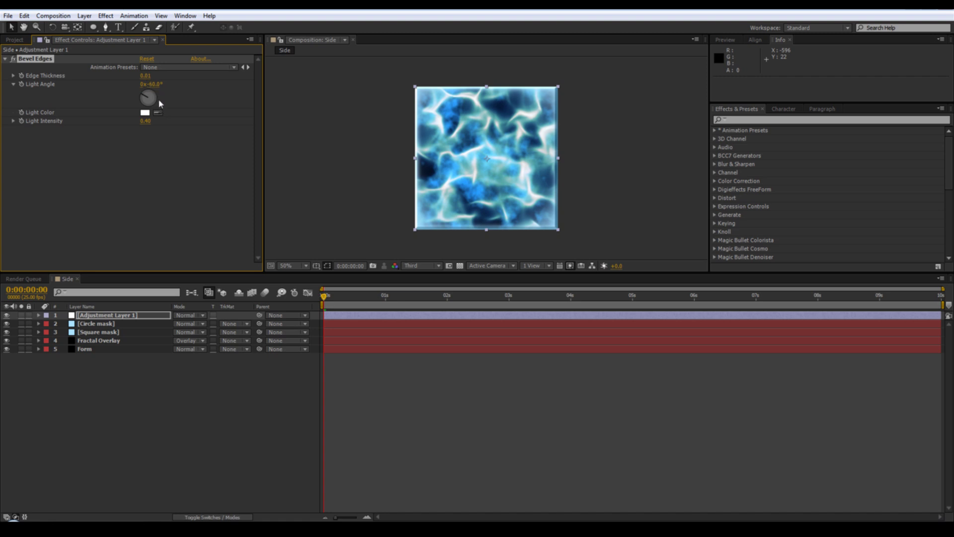
left_click(148, 121)
type(".7")
key("Return")
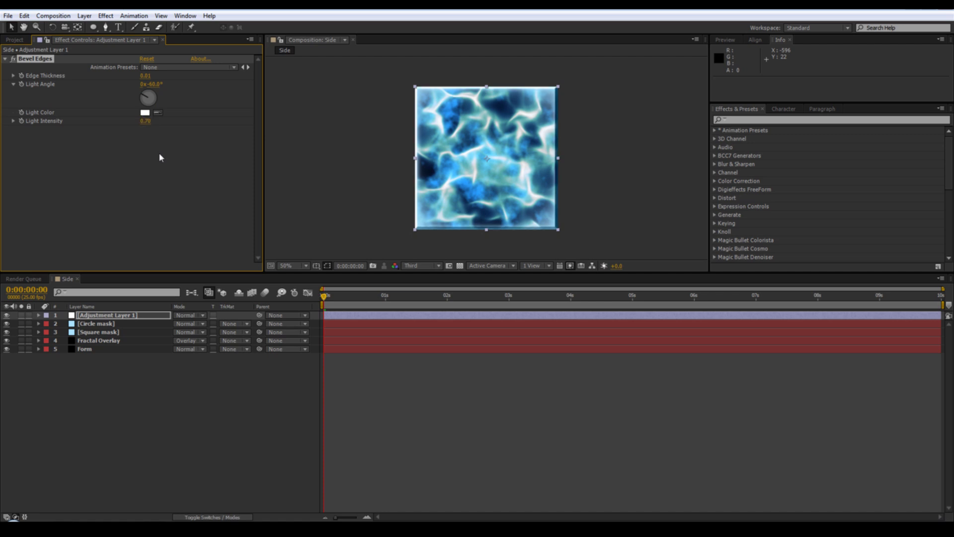
Rename the adjustment layer carrying the bevel effect as Bevel Edges
left_click(156, 316)
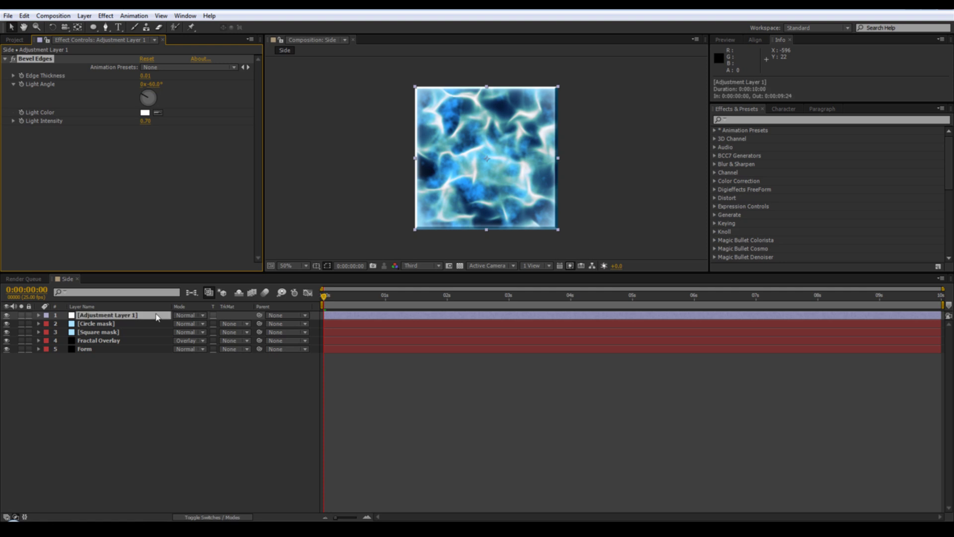
key("Return")
type("Bevel E")
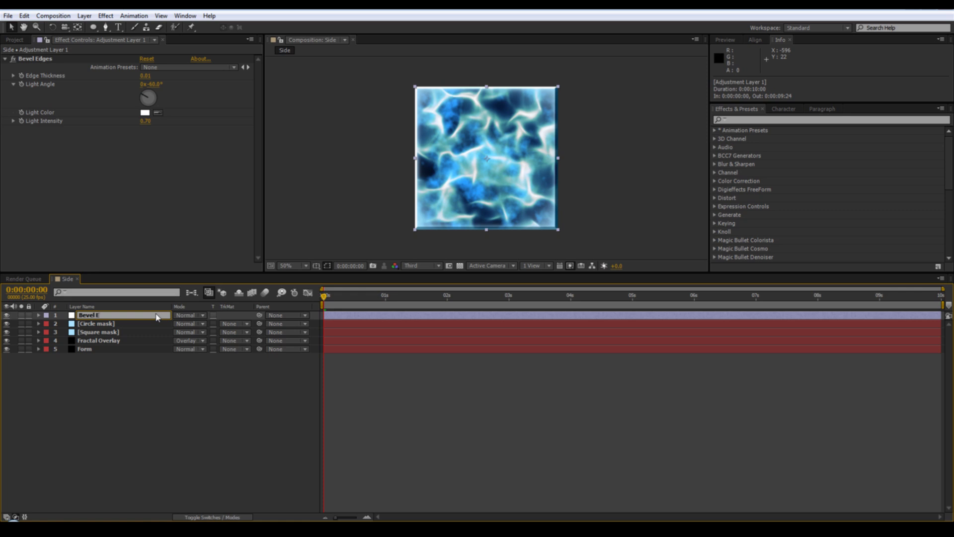
type("dges")
left_click(154, 393)
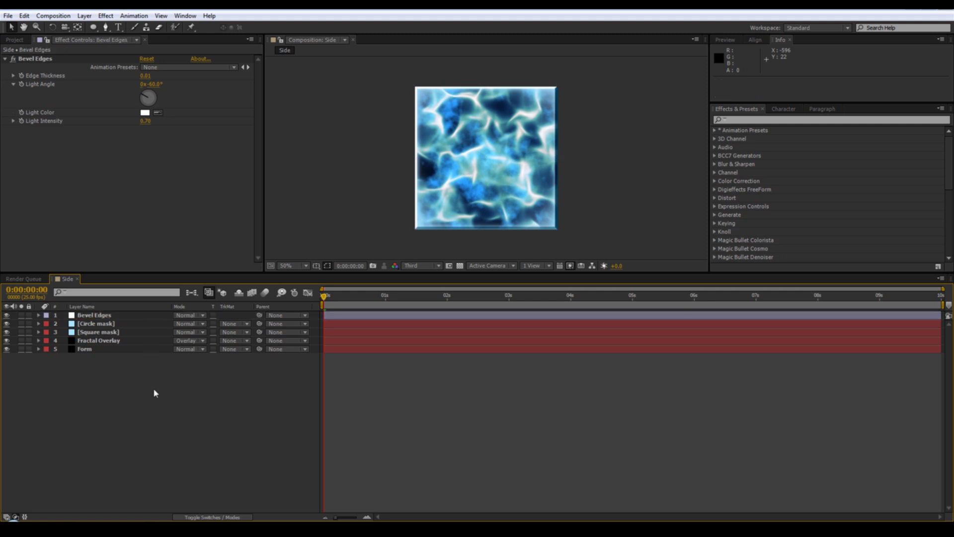
Create a second adjustment layer above Bevel Edges and apply the Magnify distortion effect to it
left_click(85, 16)
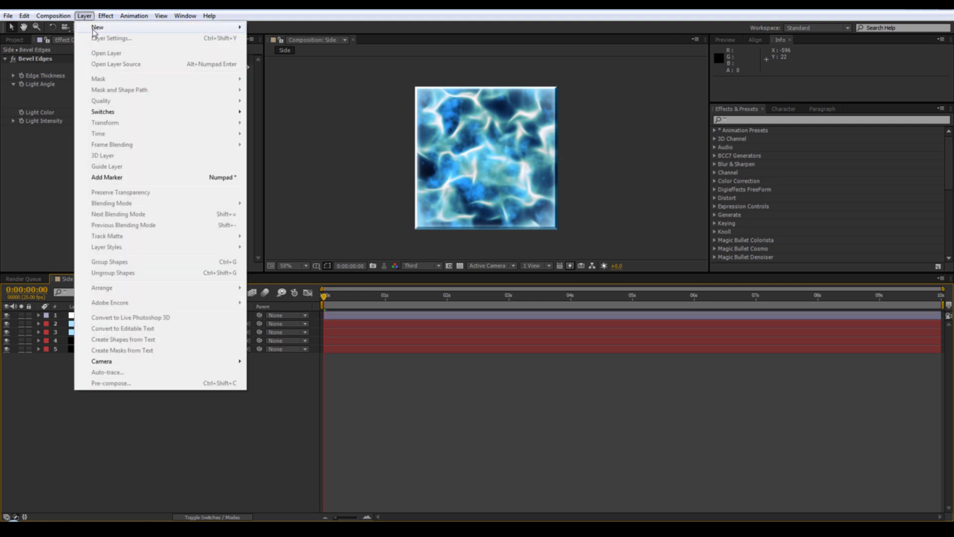
mouse_move(95, 32)
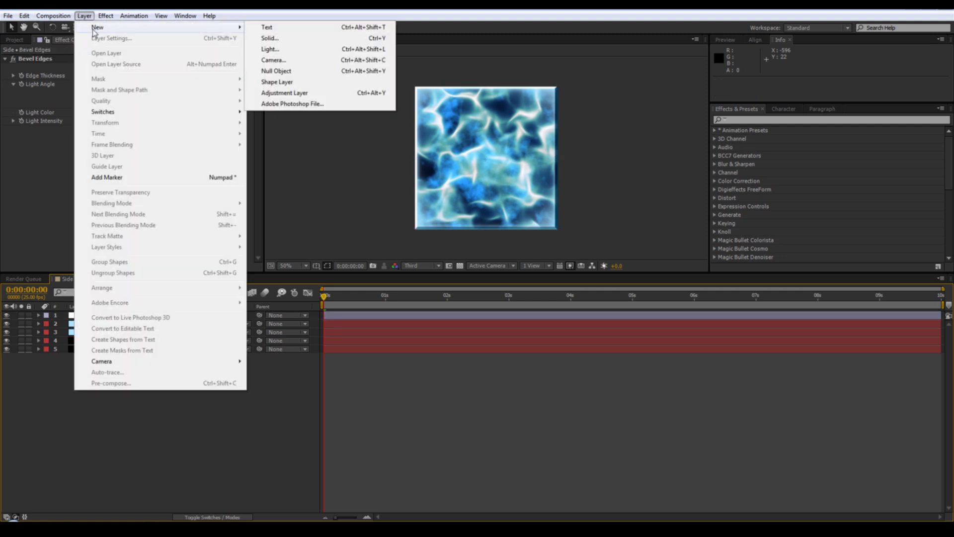
left_click(277, 95)
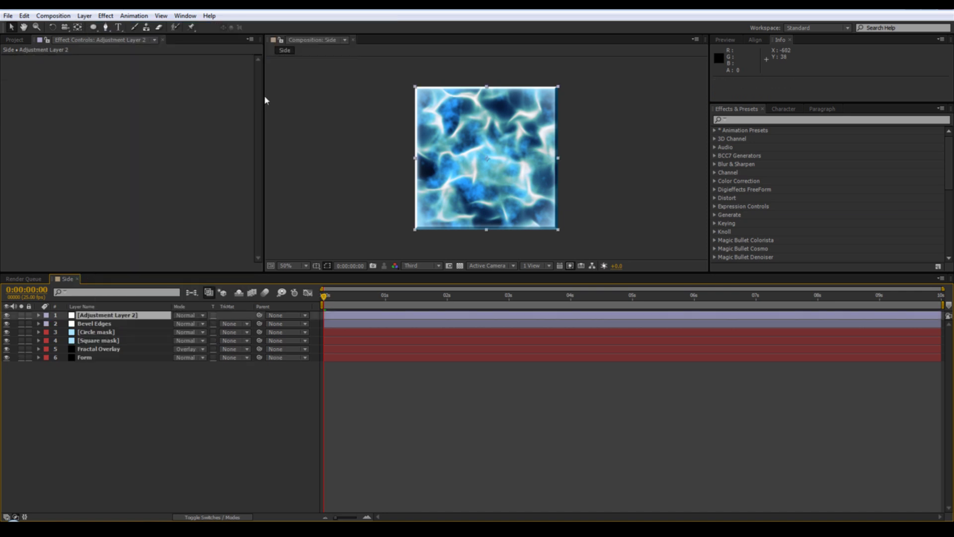
left_click(110, 15)
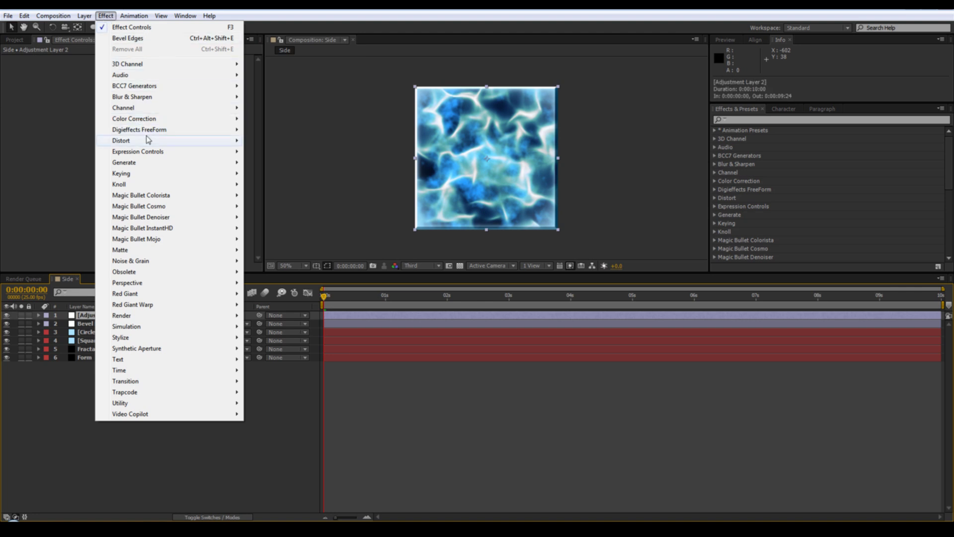
mouse_move(147, 140)
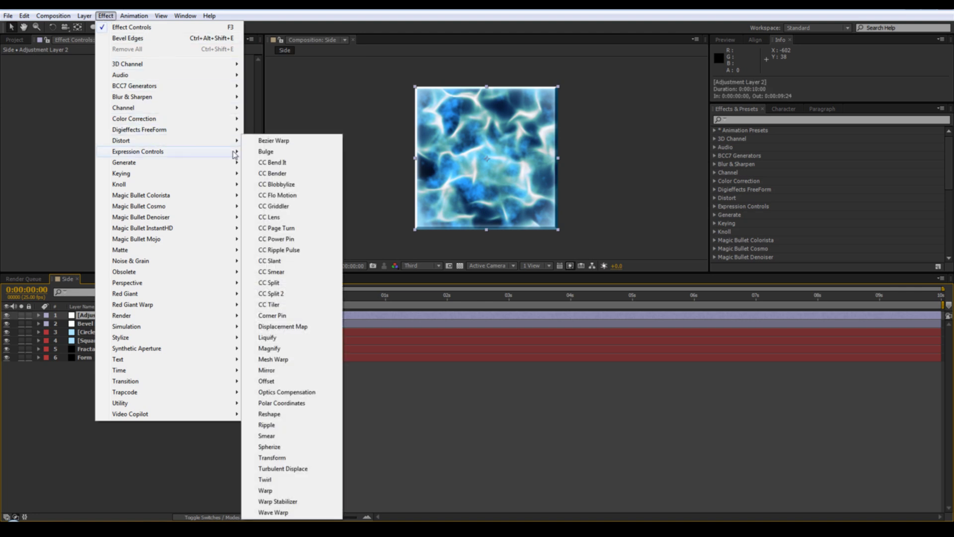
left_click(276, 349)
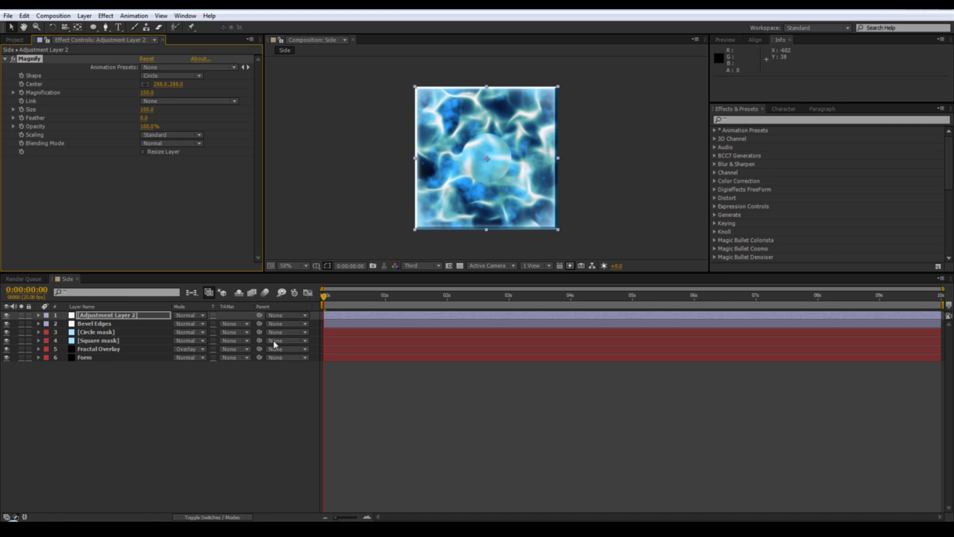
Set the Magnify effect's shape to Square, its magnification to 175 and its size to 295
left_click(192, 76)
left_click(176, 98)
left_click(147, 93)
type("1")
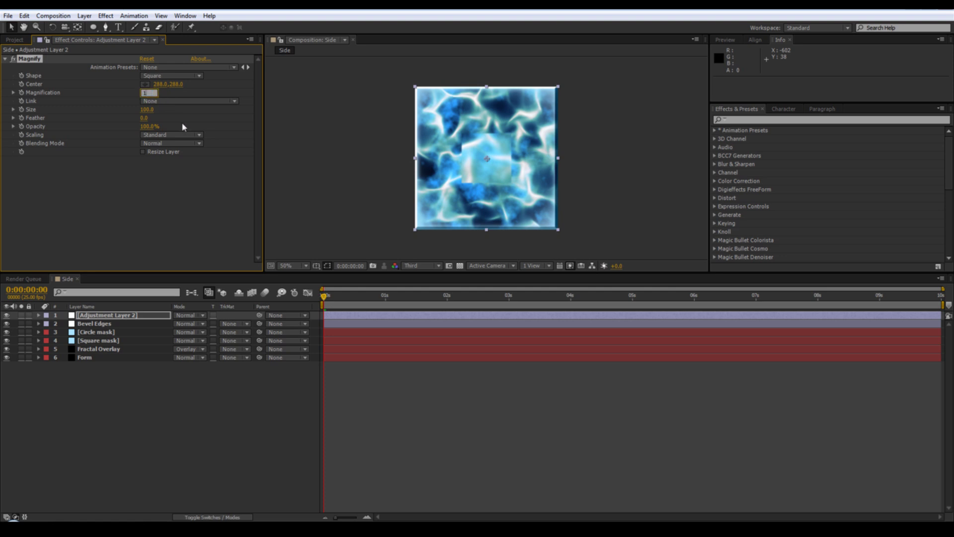
type("75")
key("Return")
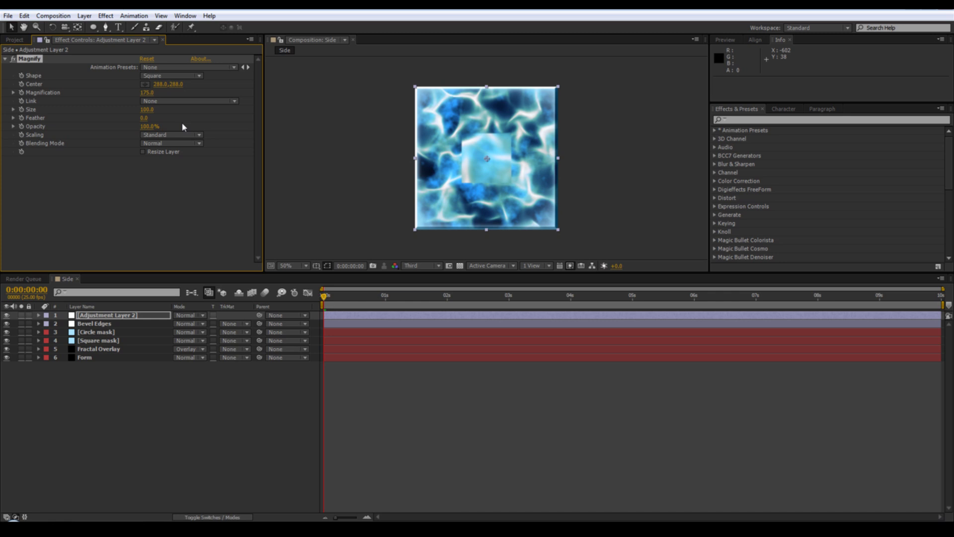
left_click(147, 109)
type("295")
key("Return")
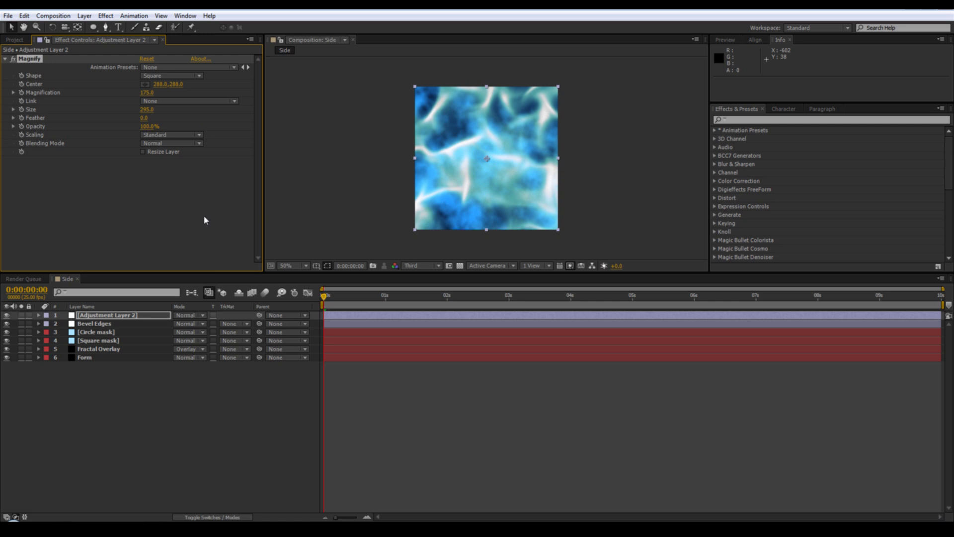
Rename the second adjustment layer as Magnify
left_click(160, 317)
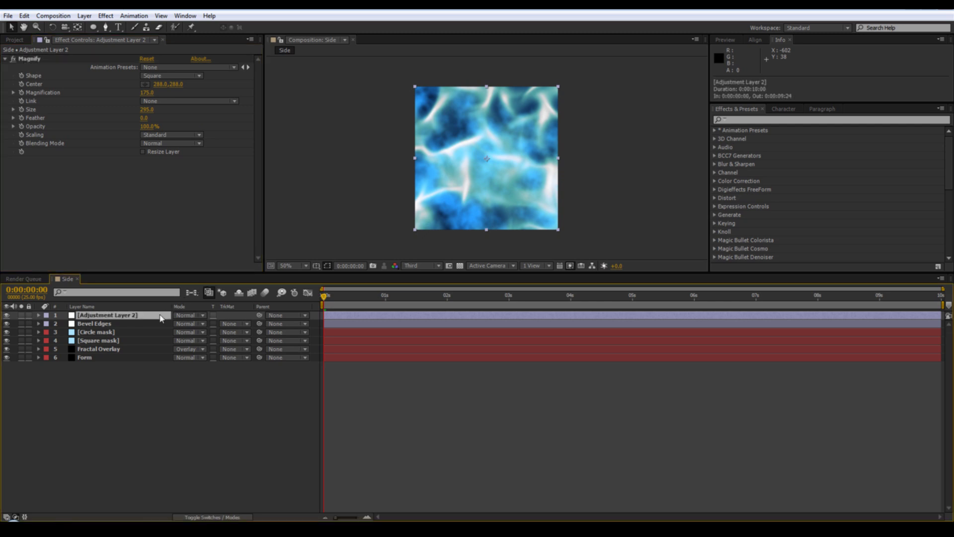
key("Return")
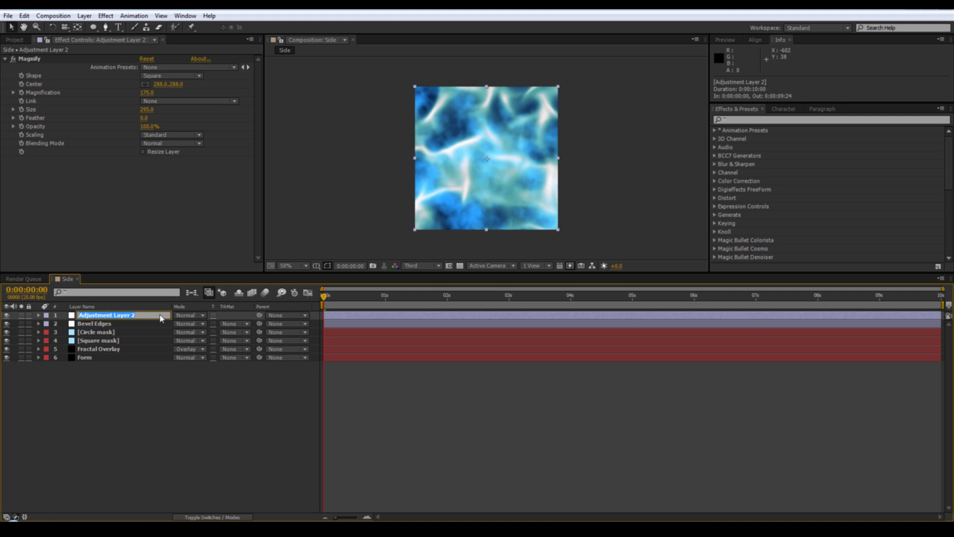
type("Magnify")
left_click(207, 406)
Try the Screen blending mode on the Magnify layer, then set its mode to Overlay
left_click(187, 316)
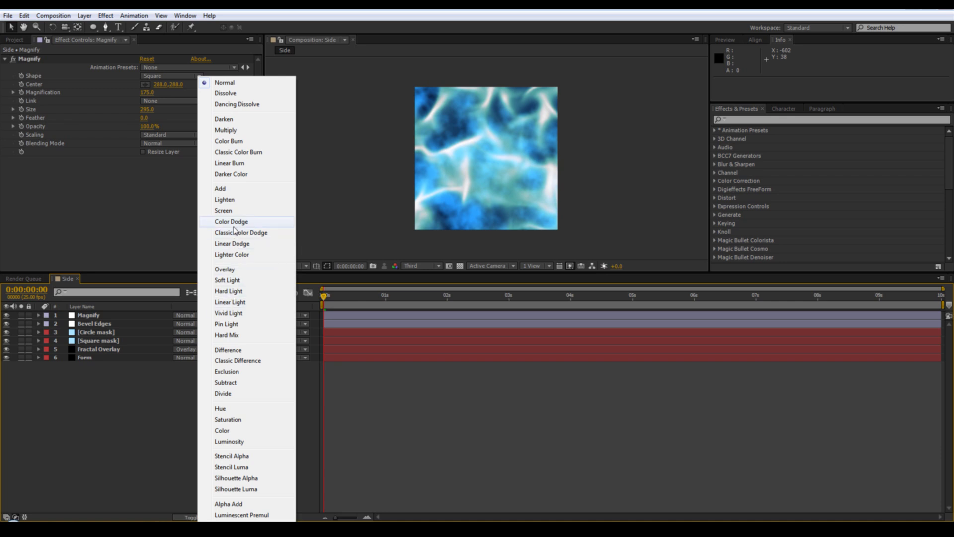
left_click(223, 210)
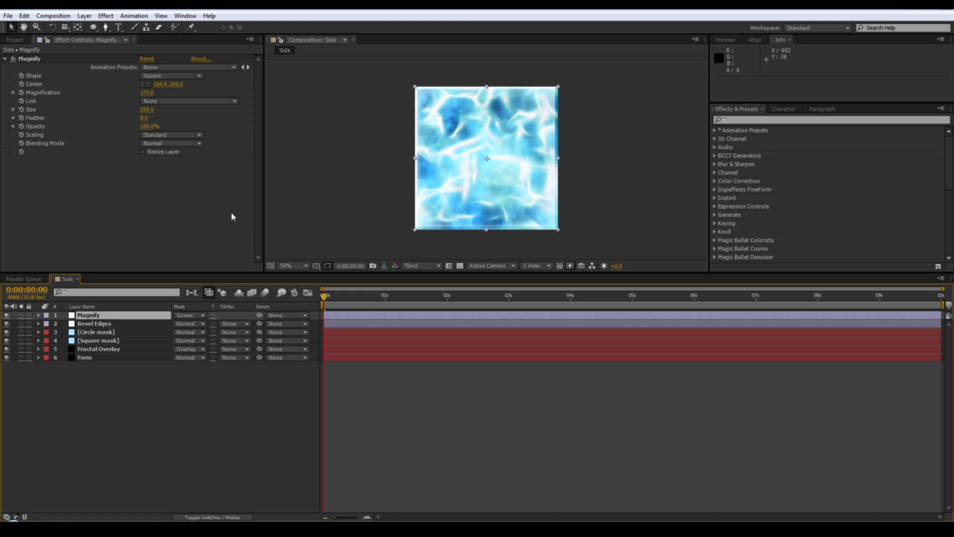
left_click(201, 315)
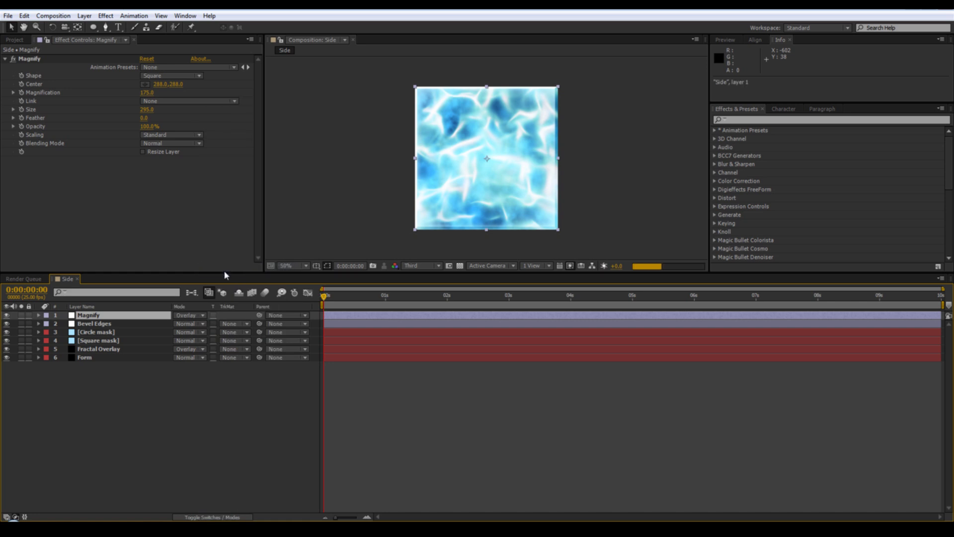
left_click(262, 441)
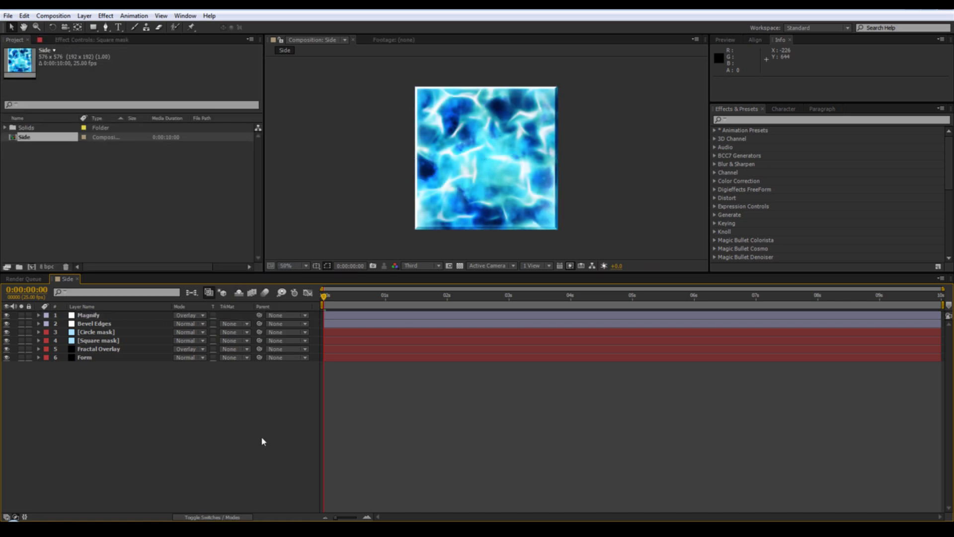
Set the Square mask layer's blending mode to Add
left_click(192, 342)
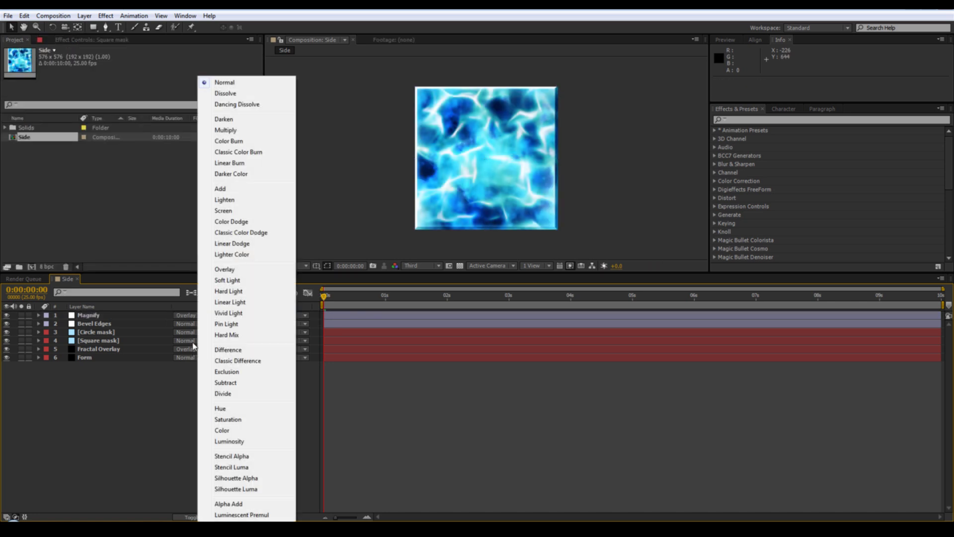
left_click(221, 190)
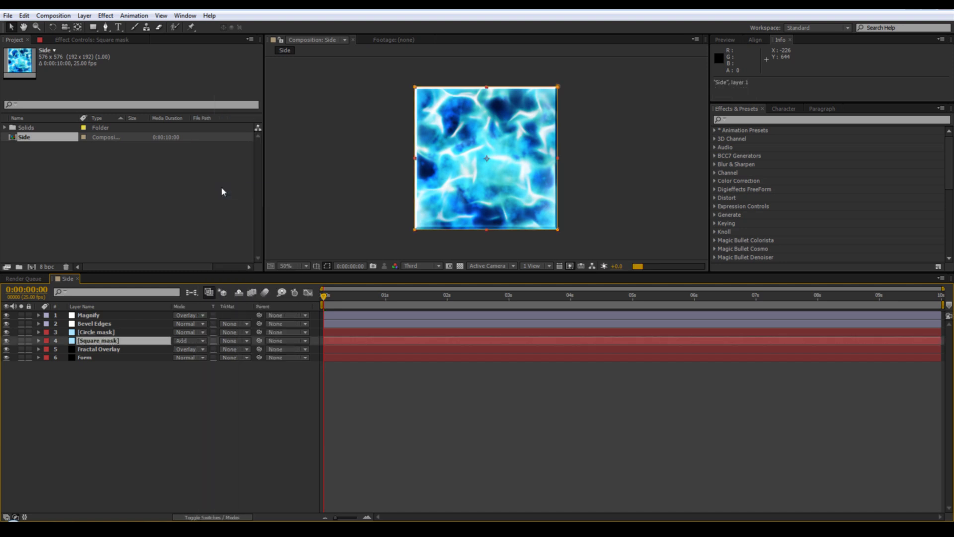
left_click(191, 407)
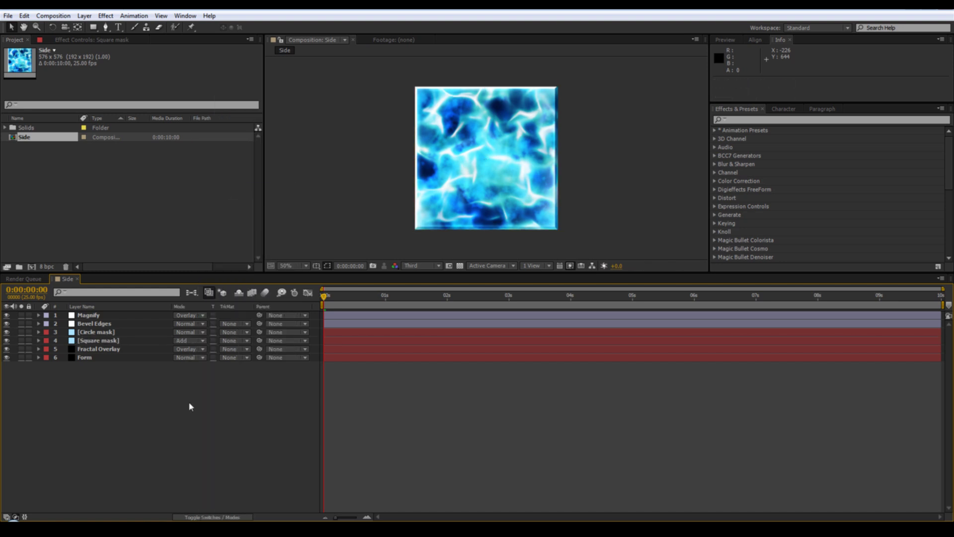
Create a new composition named Cube using the HDTV 1080 25 preset
left_click(31, 267)
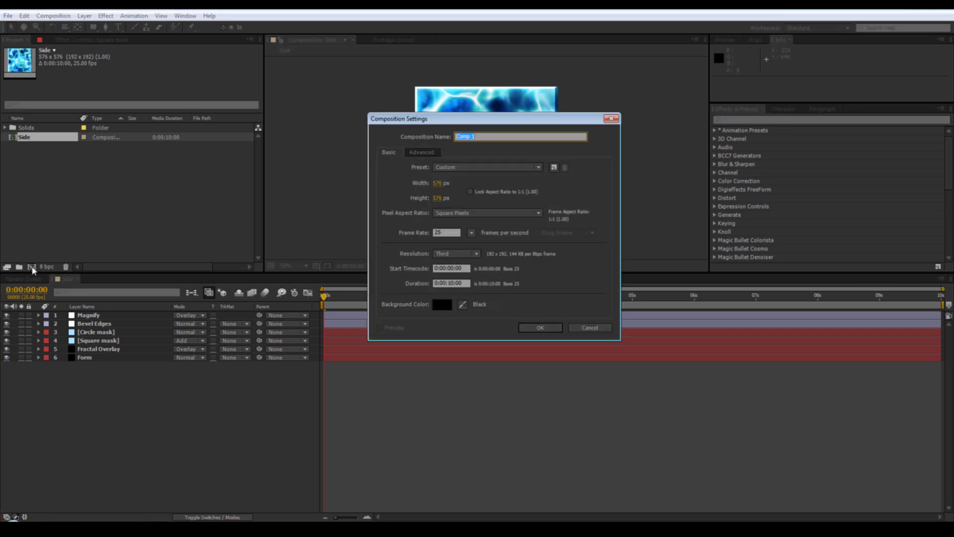
left_click(515, 170)
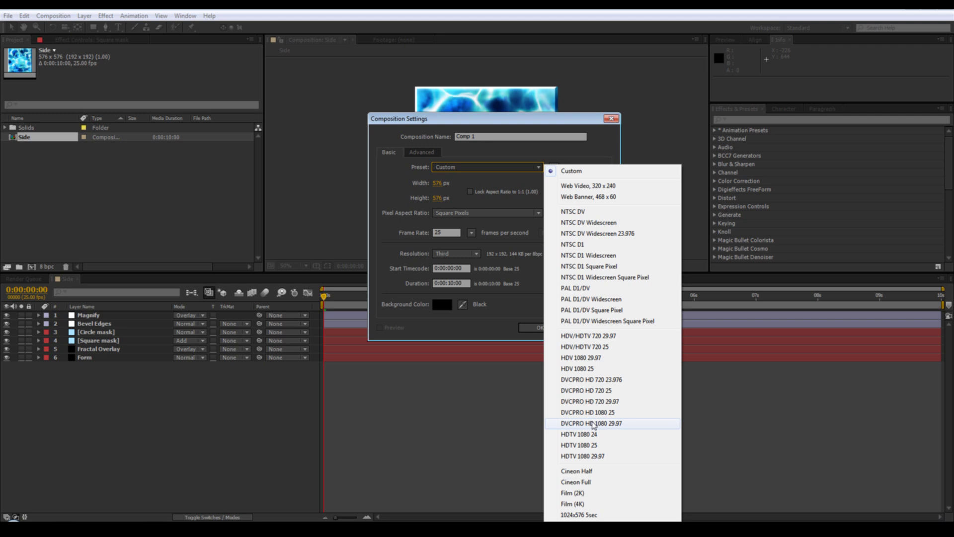
left_click(592, 446)
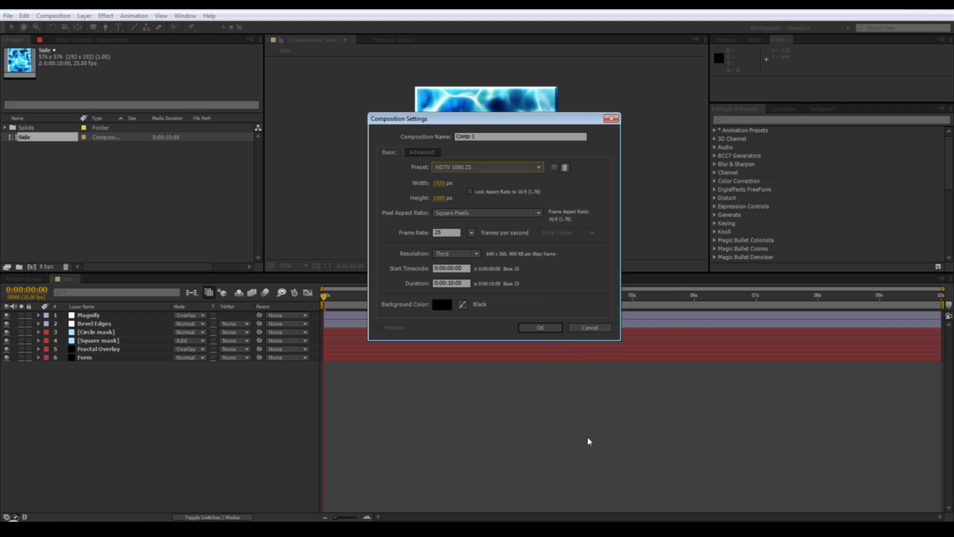
left_click(513, 138)
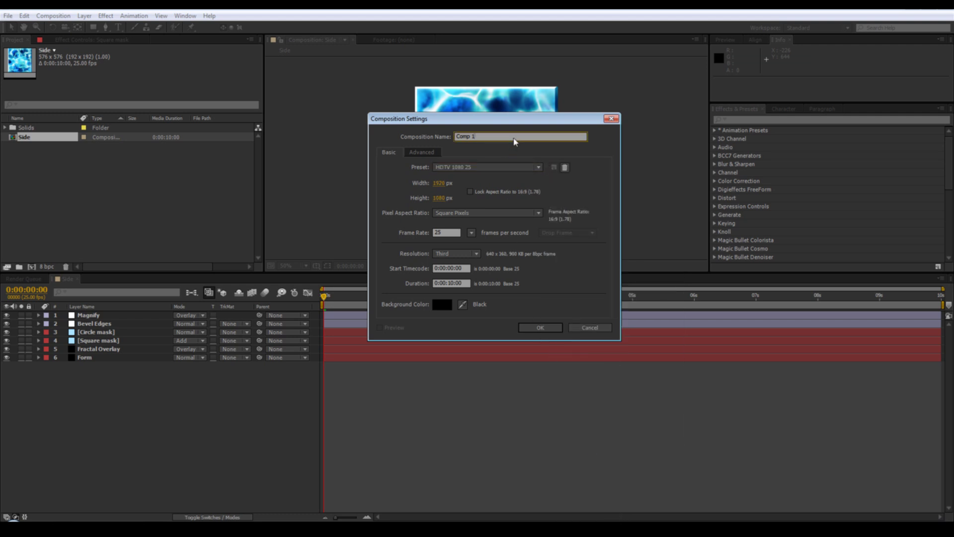
key("BackSpace")
key("BackSpace")
key("BackSpace")
key("BackSpace")
key("BackSpace")
left_click(540, 327)
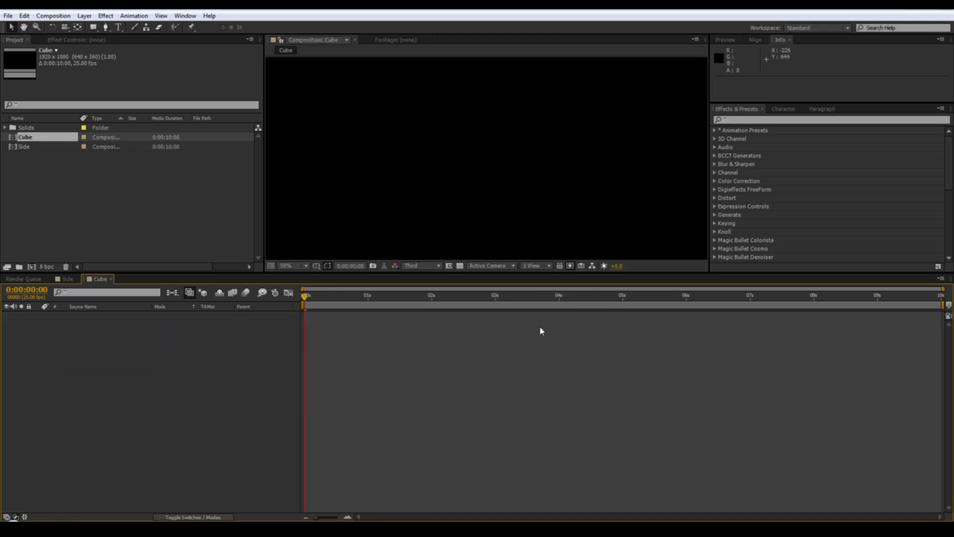
Add the Side composition to the Cube composition and make it a 3D layer
scroll(513, 210, "down", 2)
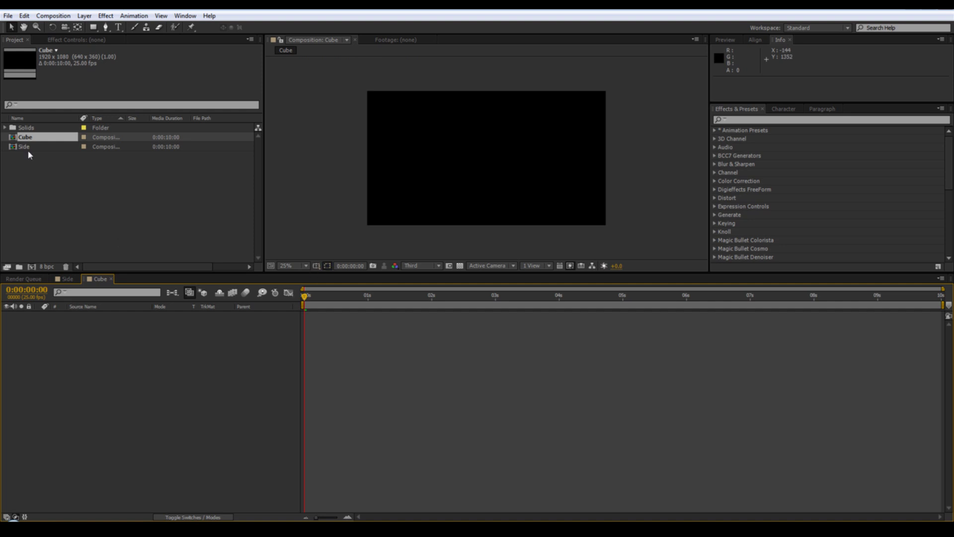
left_click_drag(24, 147, 113, 337)
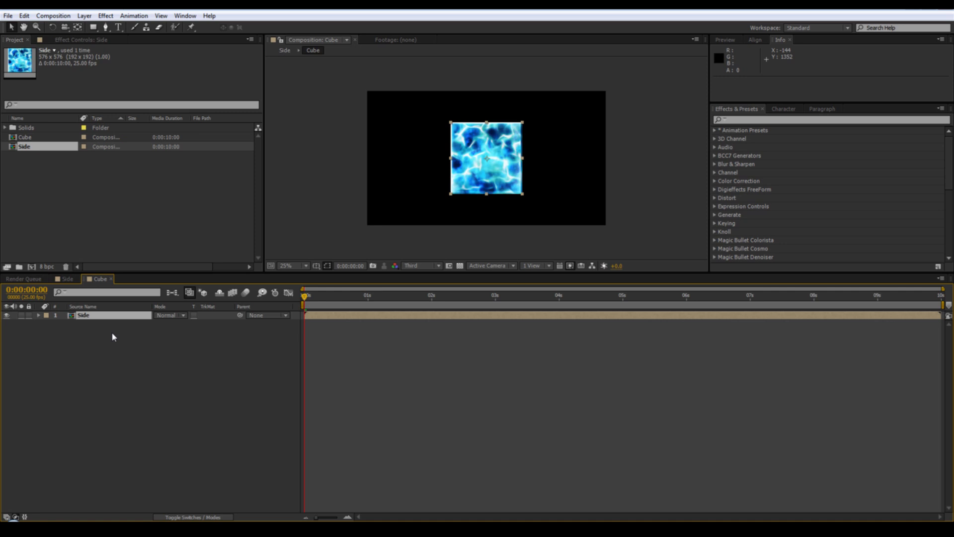
left_click(212, 517)
left_click(210, 315)
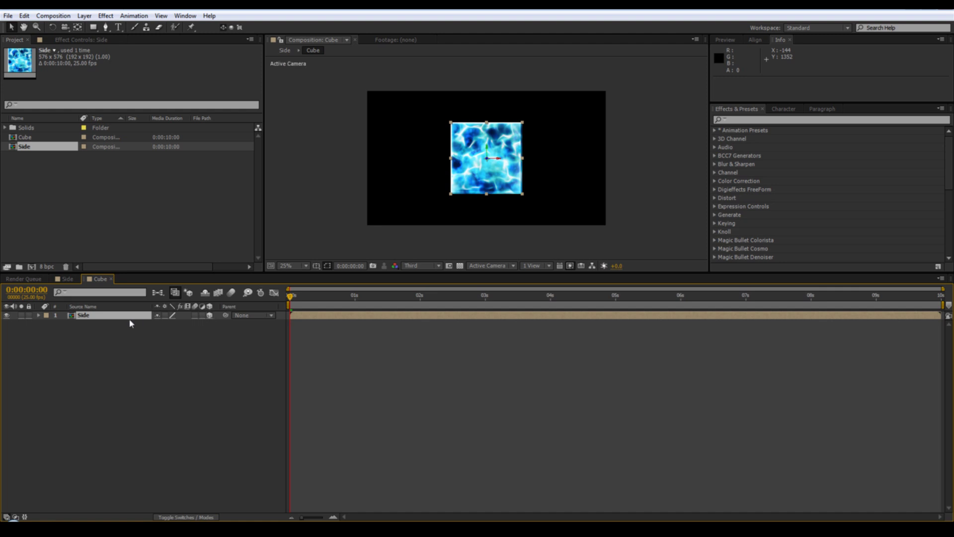
Duplicate the Side layer and rotate the copy -90° about its Y axis
key("ctrl+d")
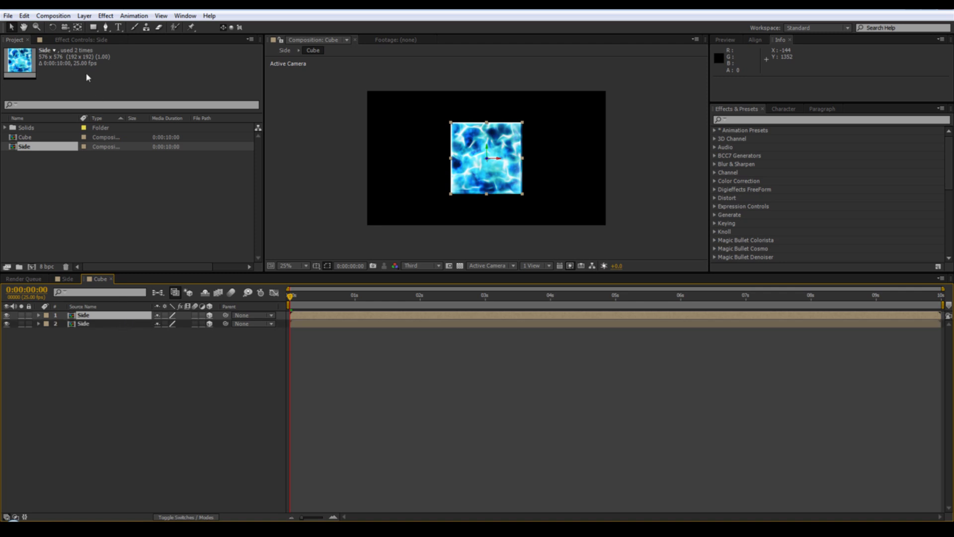
left_click(52, 27)
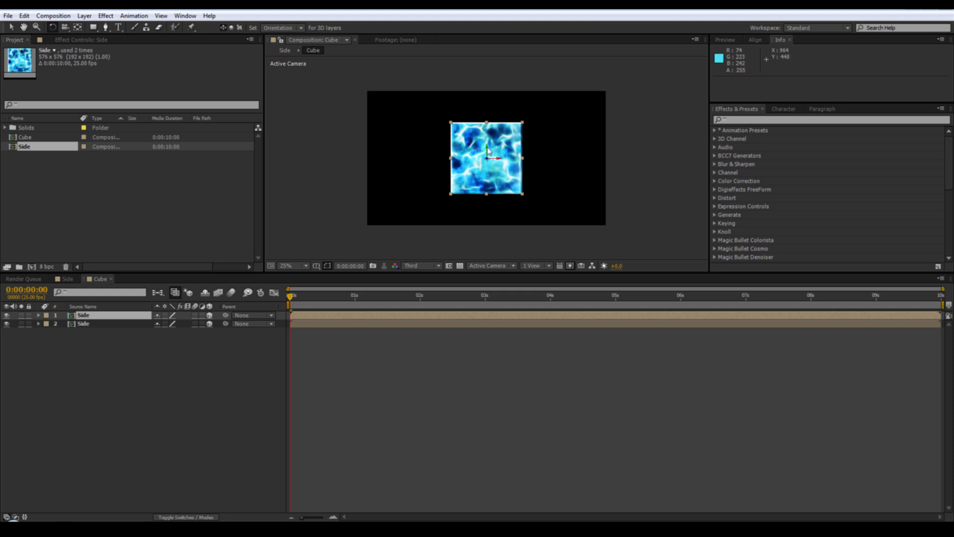
left_click_drag(487, 147, 496, 146)
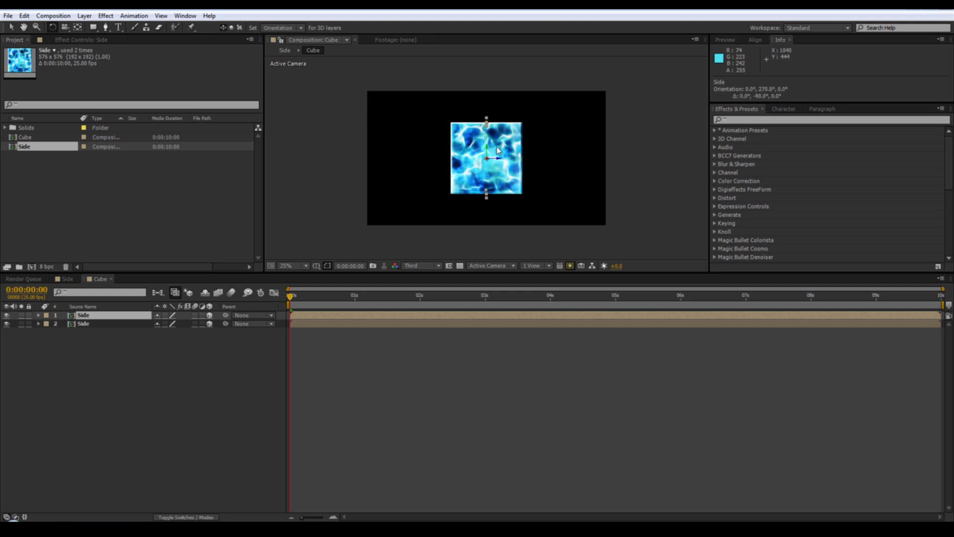
Move the rotated copy along X to the front face's right edge, checking its alignment in the Top view
left_click(12, 28)
left_click_drag(494, 162, 531, 163)
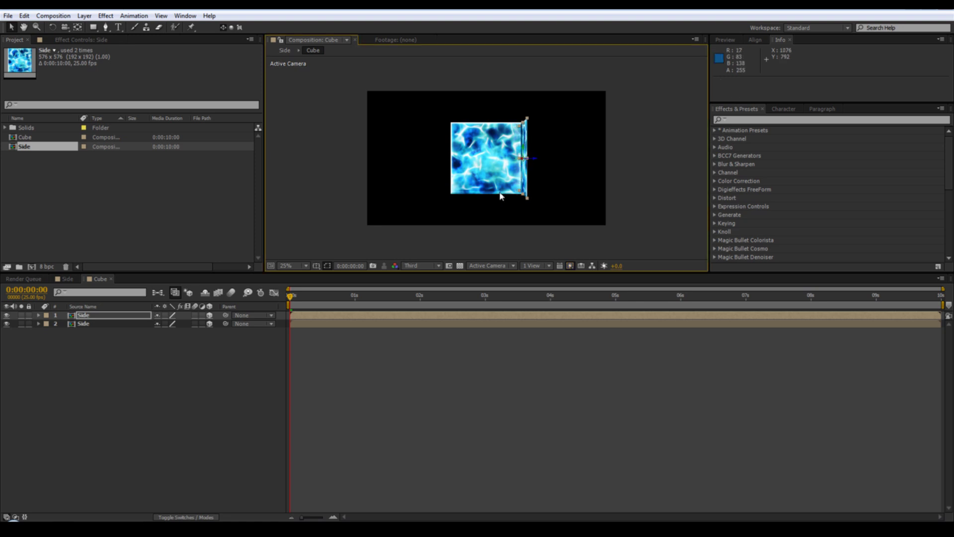
left_click(491, 265)
left_click(492, 301)
key("period")
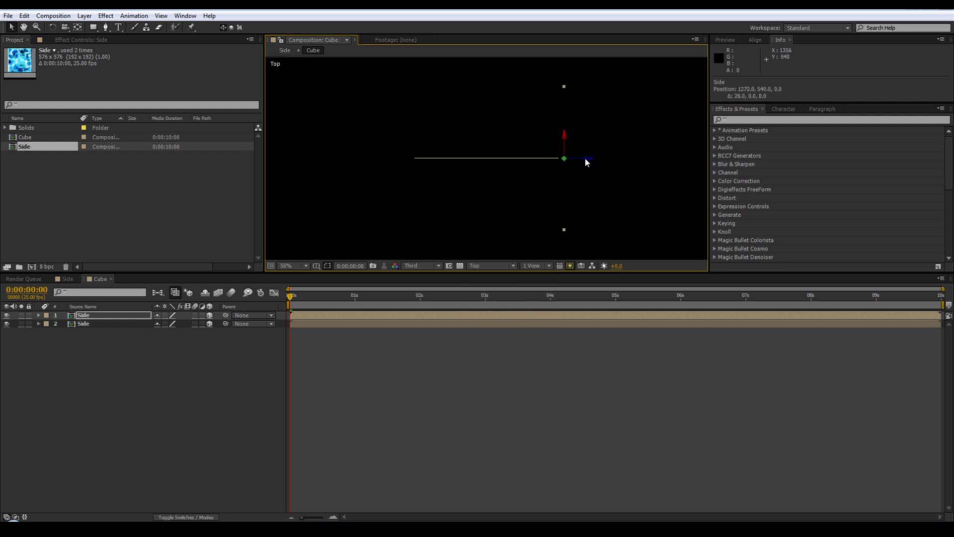
Duplicate the cube's right face and move the copy across to form the left face
left_click(232, 298)
key("ctrl+d")
left_click_drag(579, 162, 492, 114)
Place the front face at the side faces' near edge with a duplicate at their far edge, and return to the Active Camera view
left_click(459, 160)
left_click(128, 332)
key("ctrl+d")
left_click(491, 265)
left_click(493, 278)
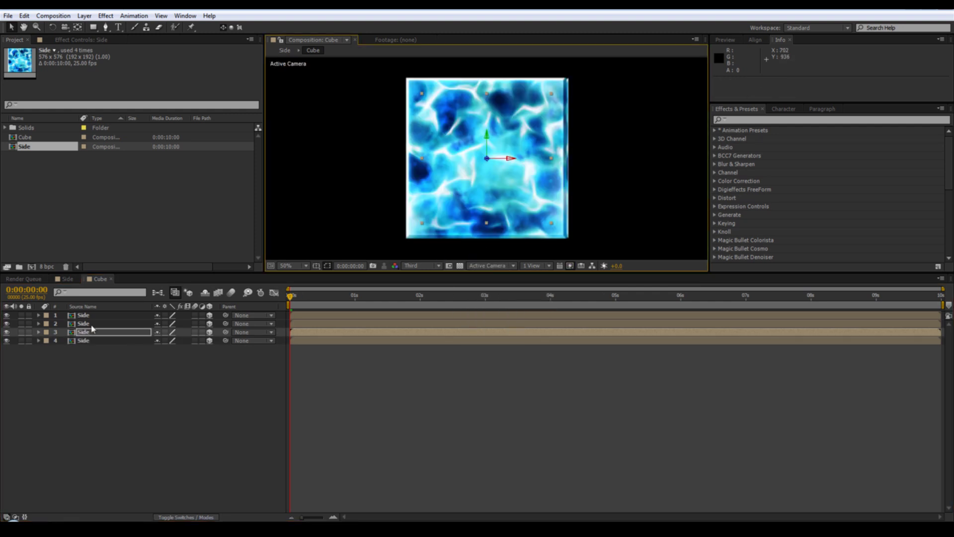
Duplicate the back face, rotate the copy to lie horizontally, and position it as the cube's top in the Left view
left_click(151, 339)
left_click(152, 332)
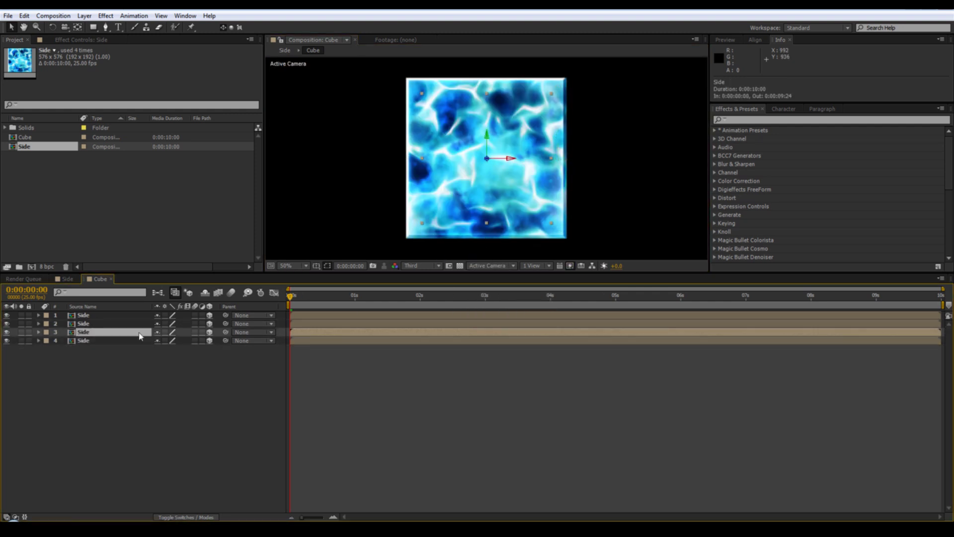
key("ctrl+d")
key("w")
key("v")
left_click(490, 266)
left_click(497, 303)
left_click_drag(430, 111, 501, 120)
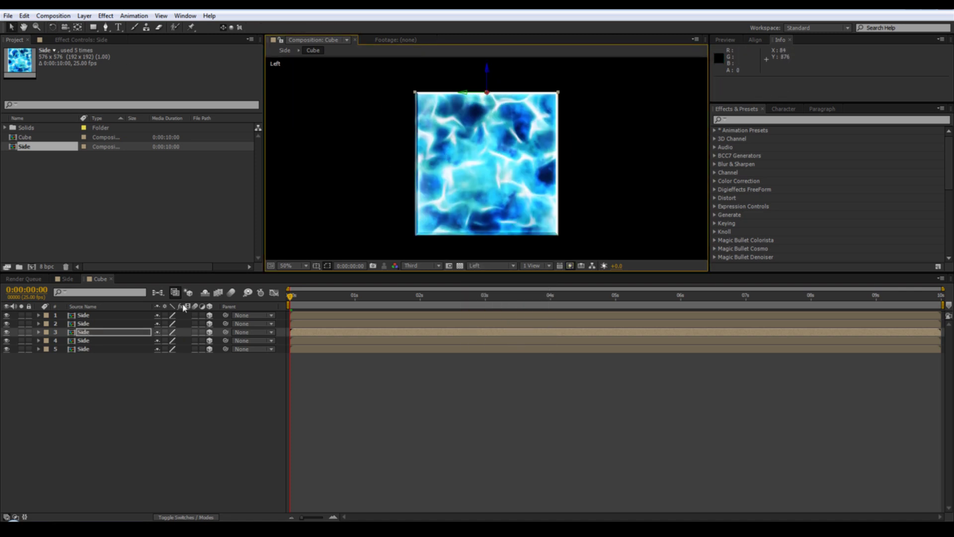
Duplicate the top face, move the copy down to close the cube's bottom, and return to the Active Camera view
key("ctrl+d")
left_click_drag(437, 90, 481, 232)
left_click(480, 274)
left_click(491, 265)
left_click(492, 282)
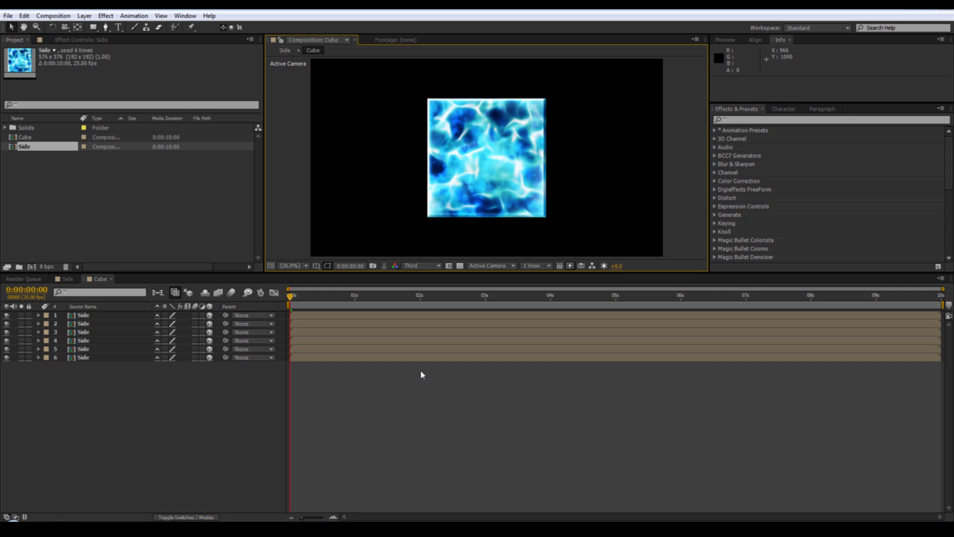
Add a two-node camera with the 35mm preset to the Cube composition
left_click(84, 16)
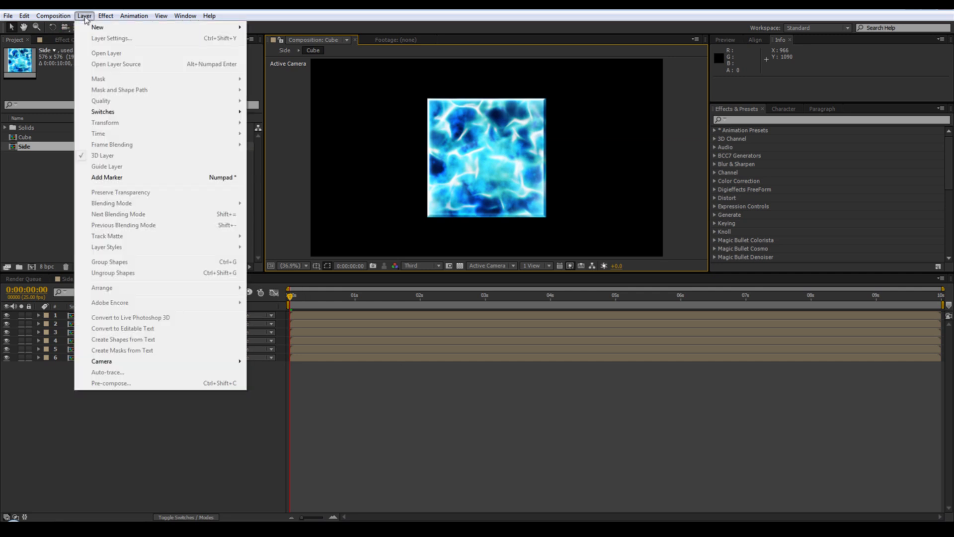
mouse_move(110, 27)
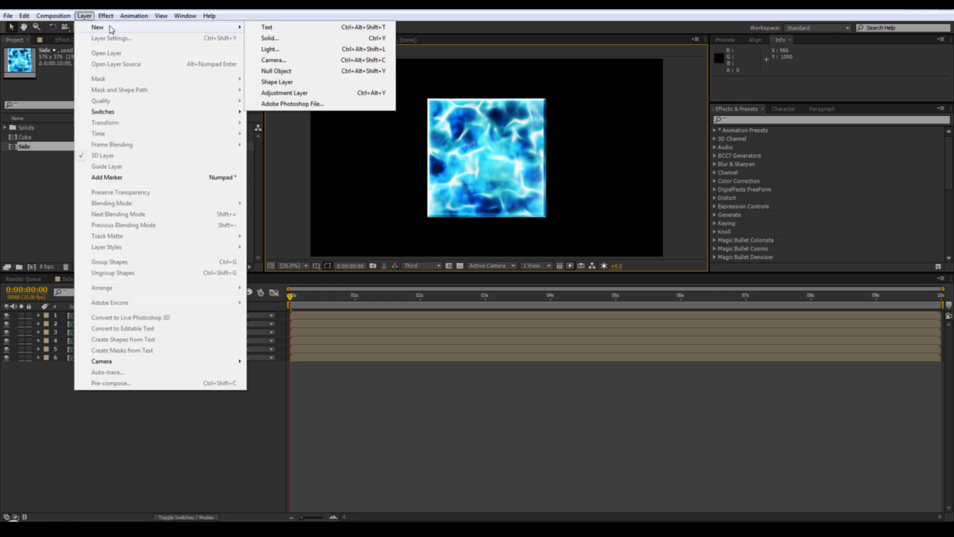
left_click(282, 63)
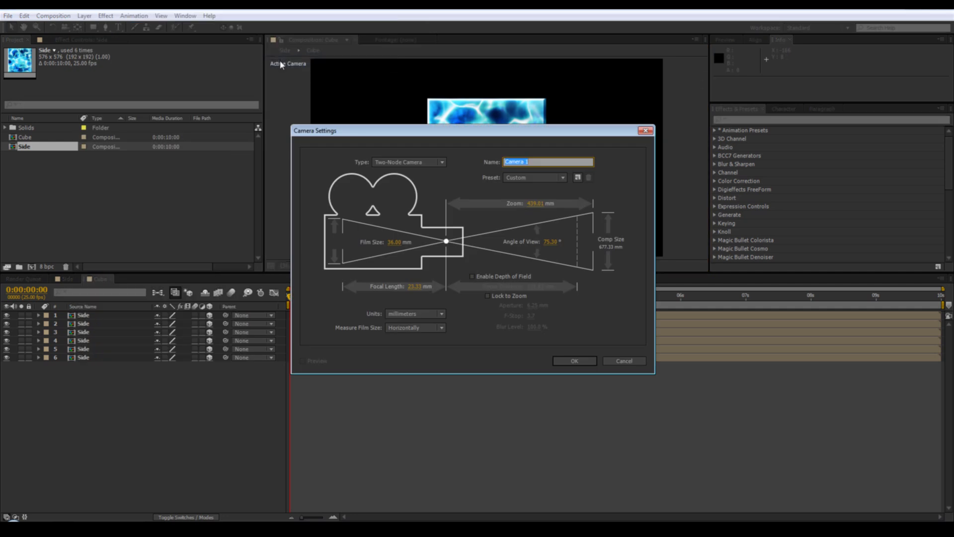
left_click(518, 181)
left_click(534, 248)
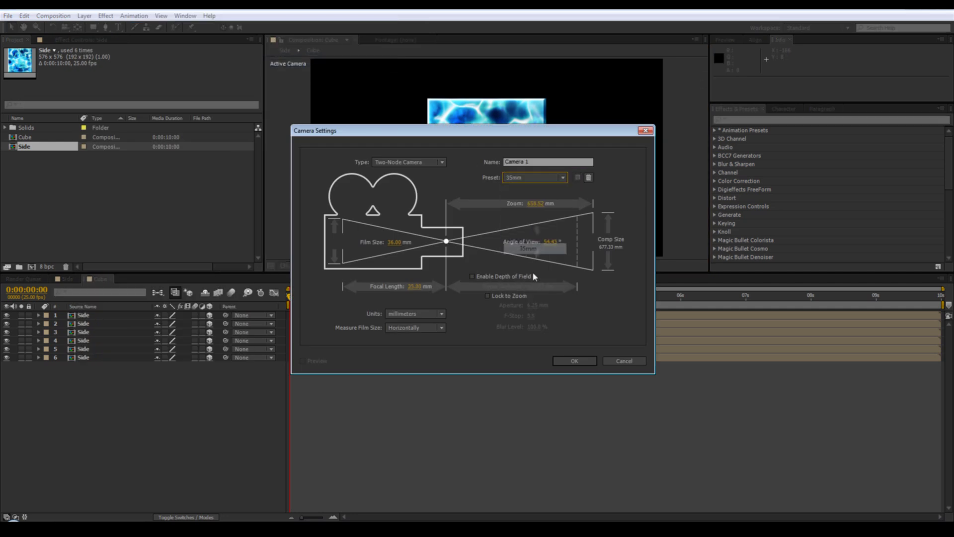
left_click(573, 362)
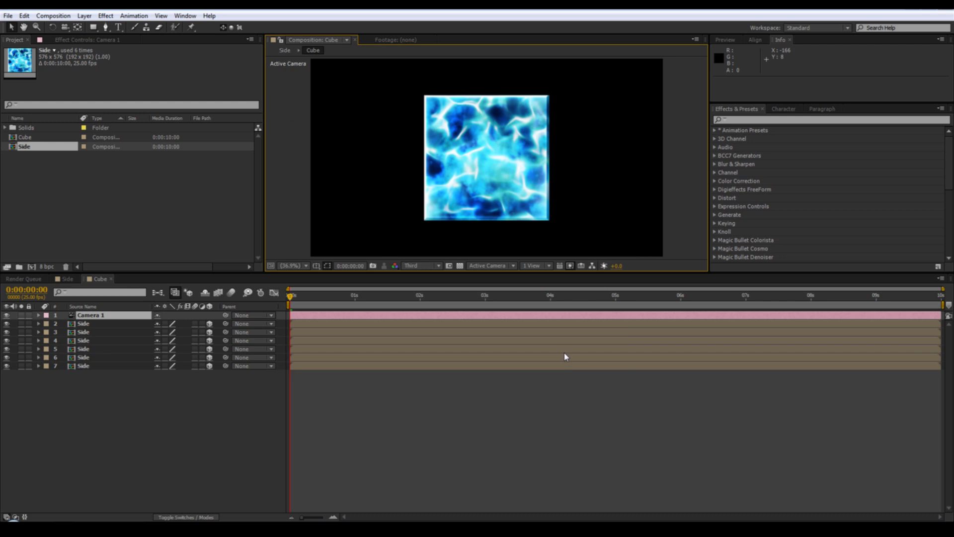
Add a null object as a 3D layer and parent Camera 1 to it
left_click(84, 15)
mouse_move(94, 28)
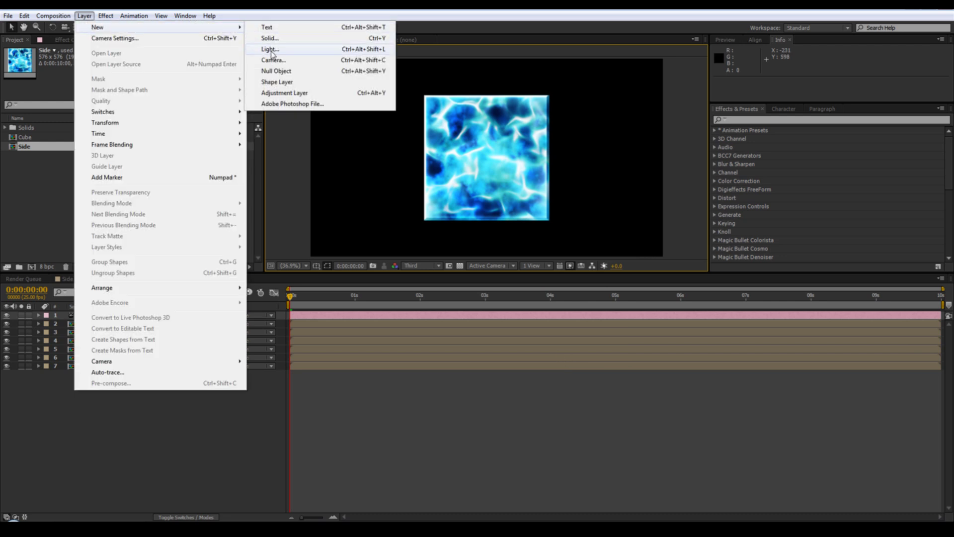
left_click(272, 72)
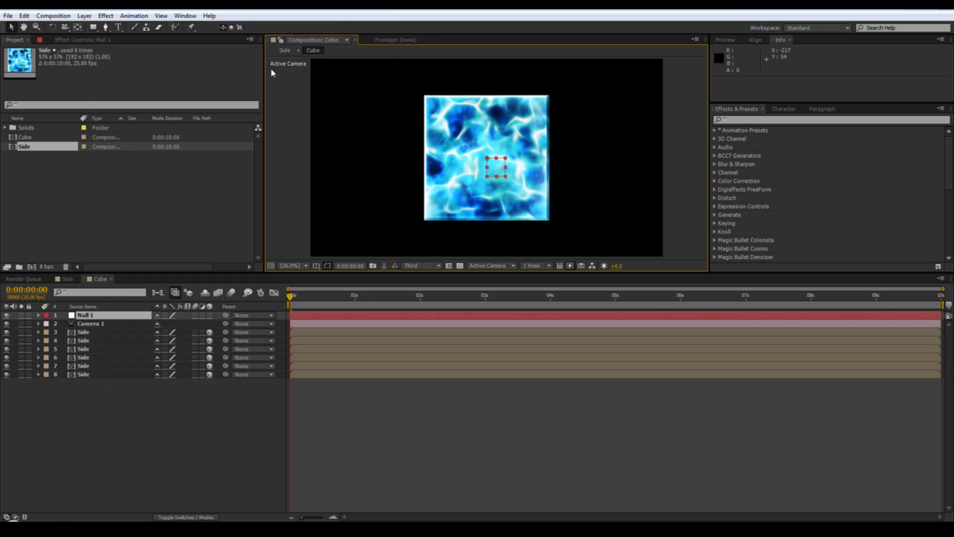
left_click(209, 315)
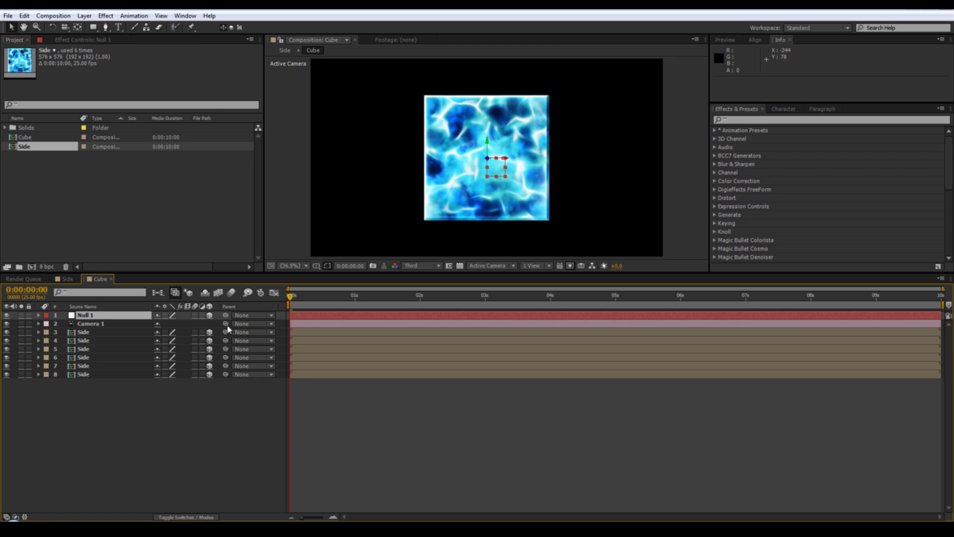
left_click_drag(225, 324, 128, 317)
Set the null's X Rotation to 30° and Y Rotation to 45°, and turn off its visibility
key("r")
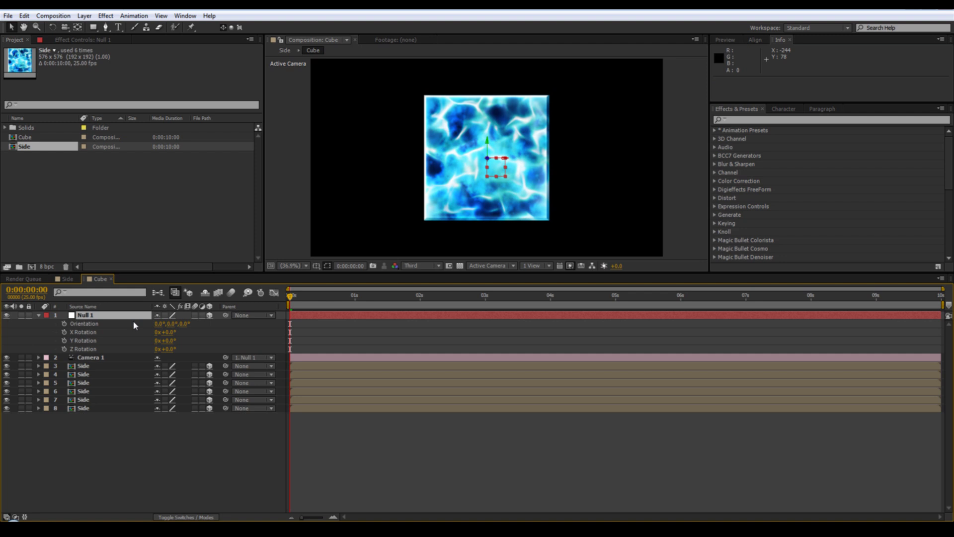
left_click_drag(169, 335, 192, 344)
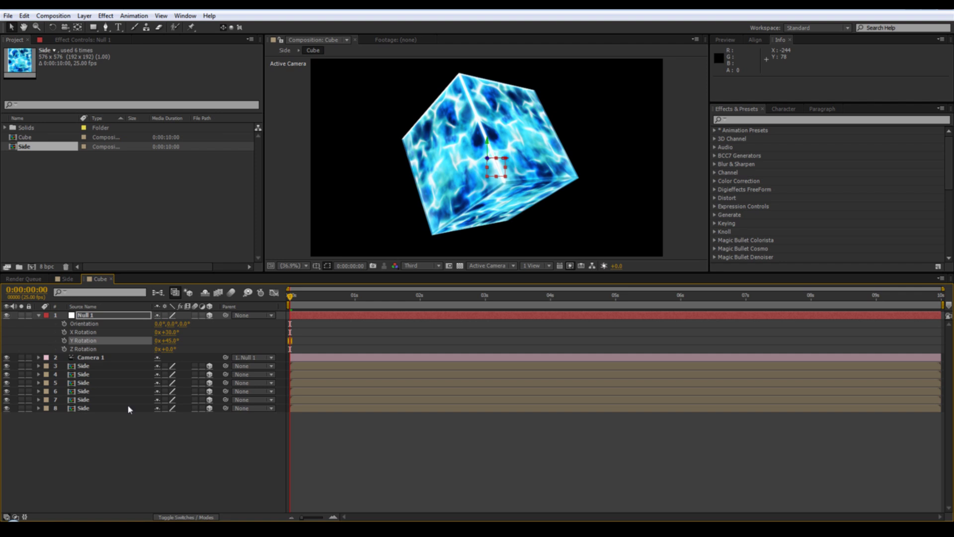
left_click(6, 315)
Add a white Point light with 100% intensity and Smooth falloff to the Cube composition
left_click(84, 15)
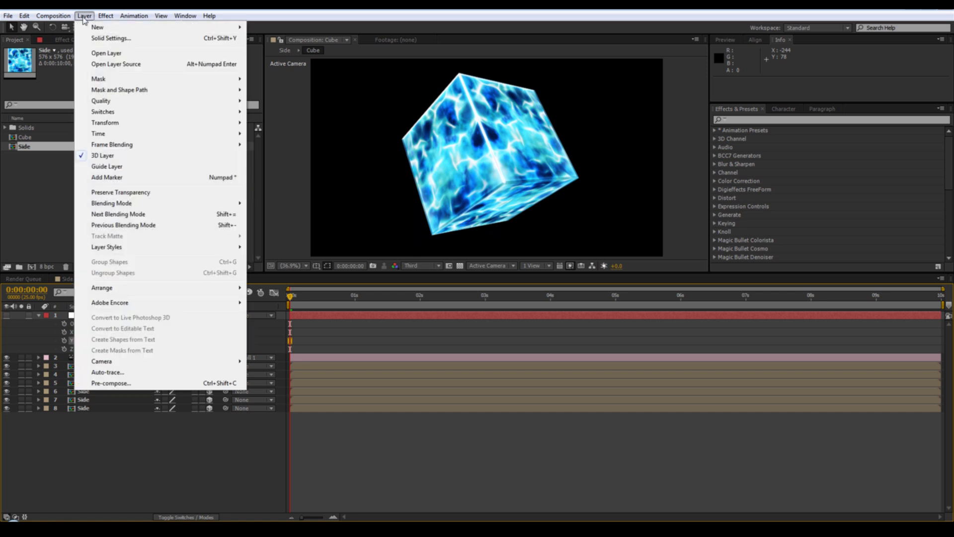
mouse_move(147, 28)
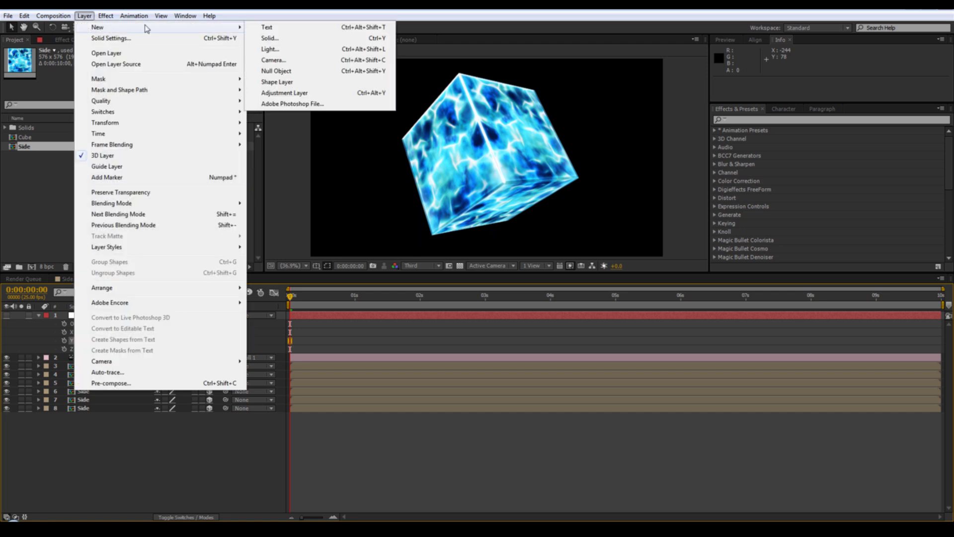
left_click(270, 49)
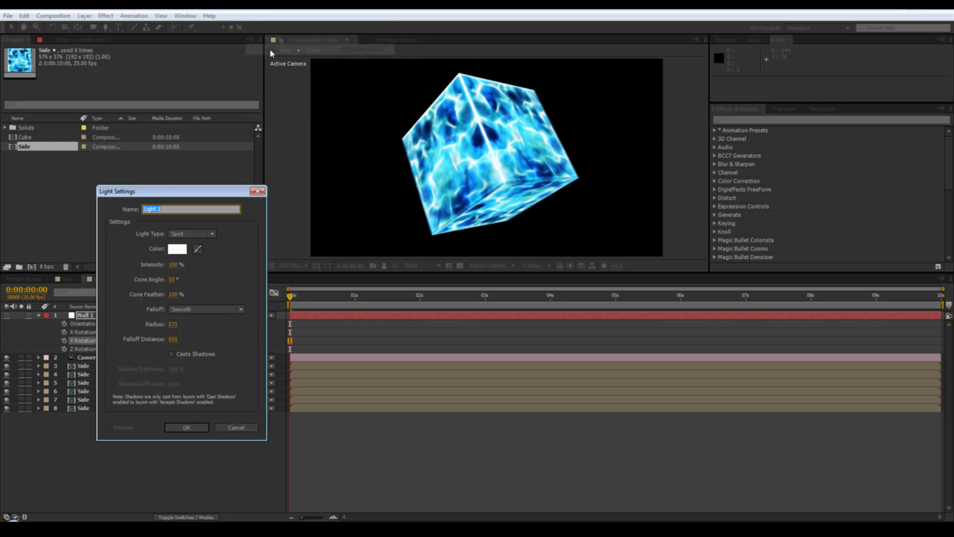
left_click(199, 235)
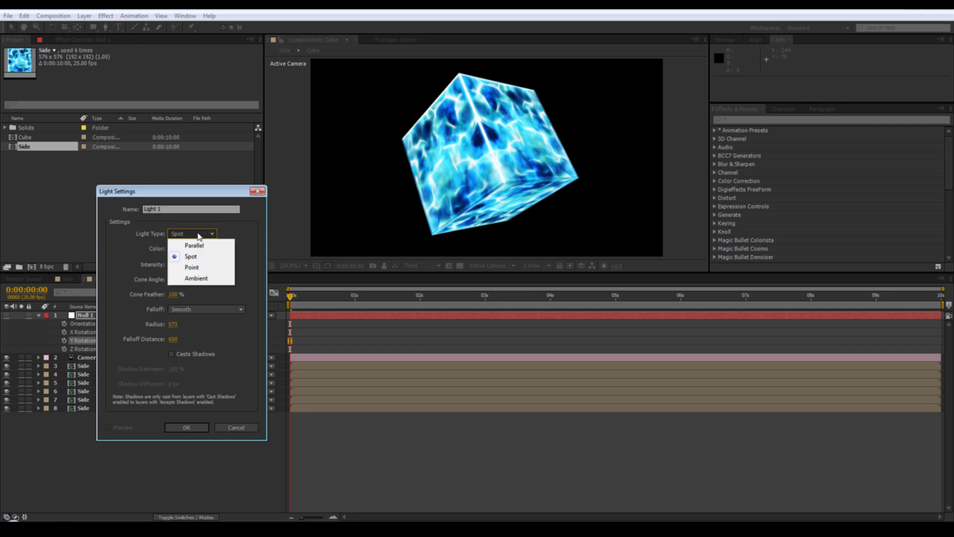
left_click(192, 267)
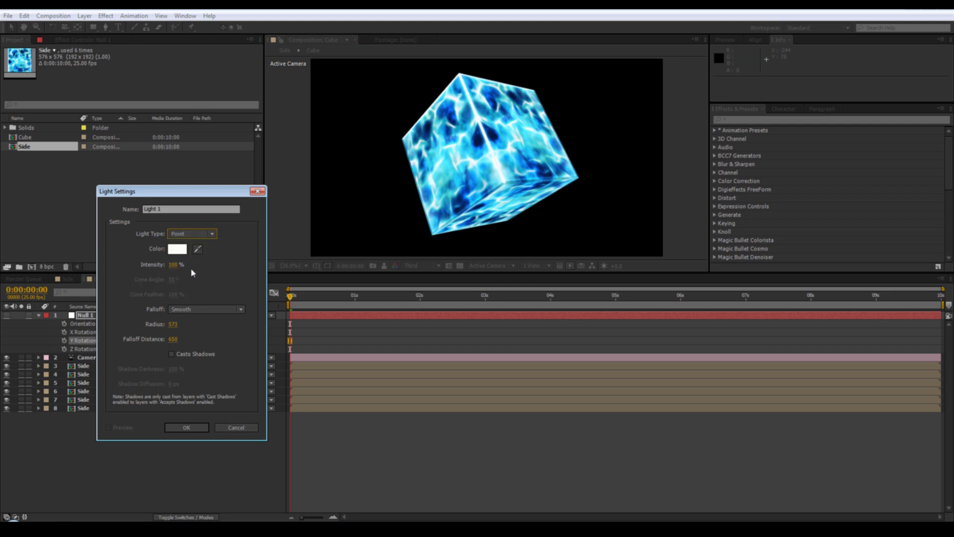
left_click(187, 427)
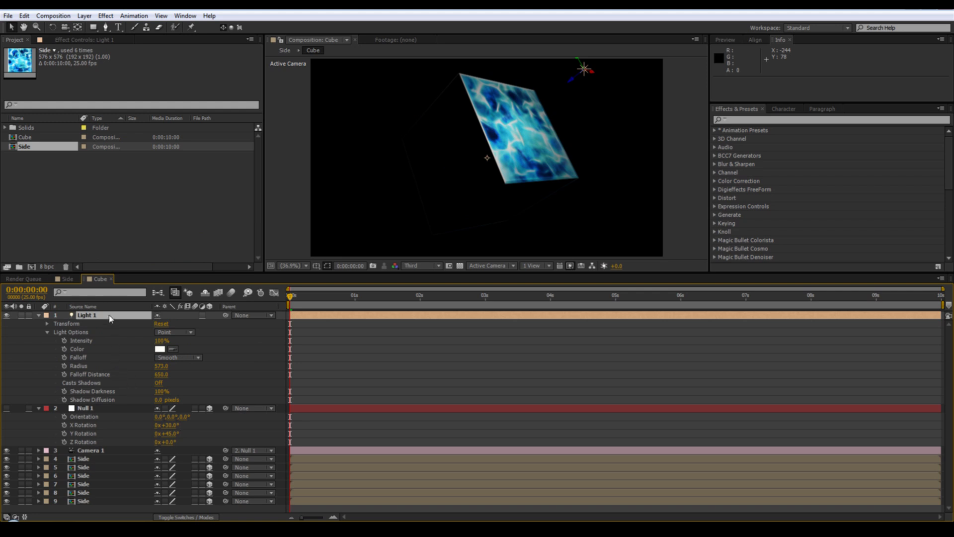
Set Light 1's position to 960, 540, 0 at the cube's center and turn off its visibility
key("p")
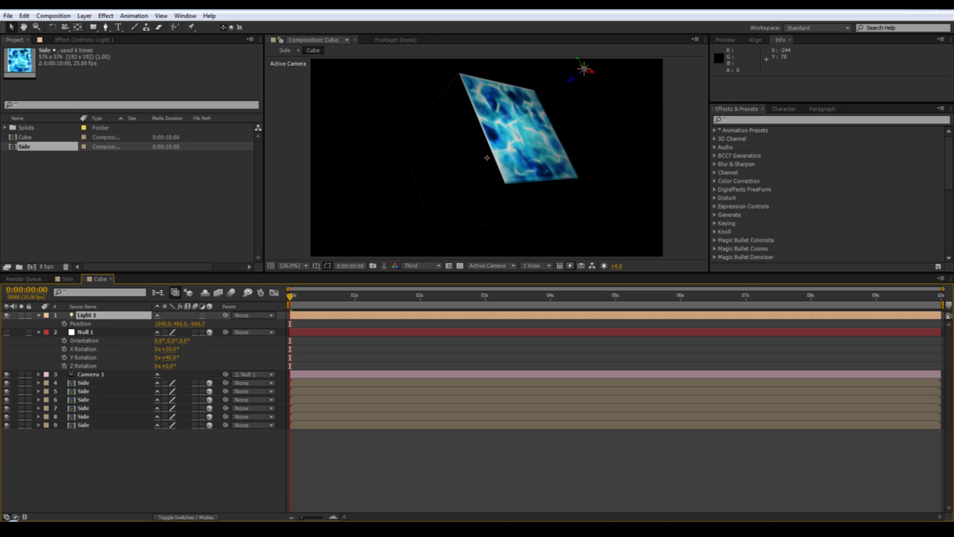
left_click(174, 474)
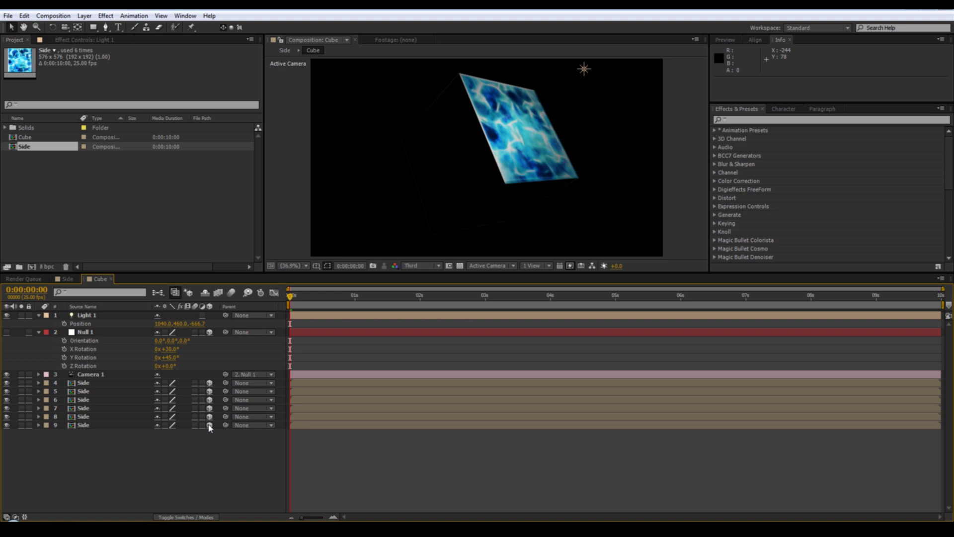
left_click(161, 323)
key("Return")
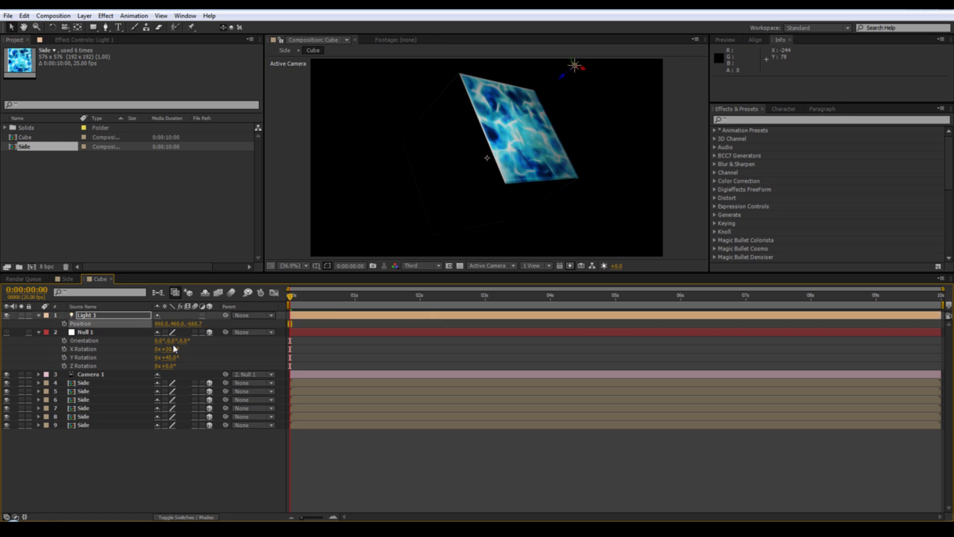
left_click(179, 323)
type("540")
key("Return")
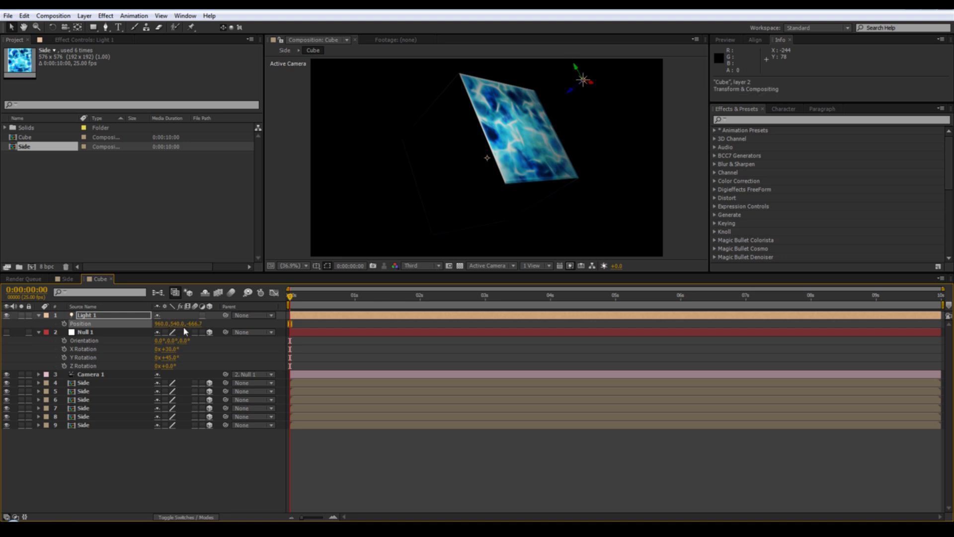
left_click(199, 325)
type("0")
key("Return")
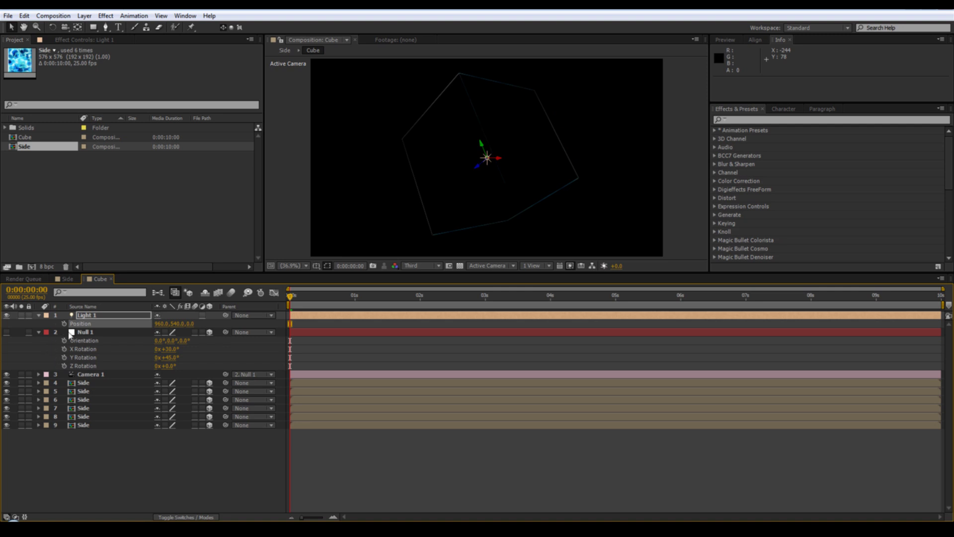
left_click(6, 316)
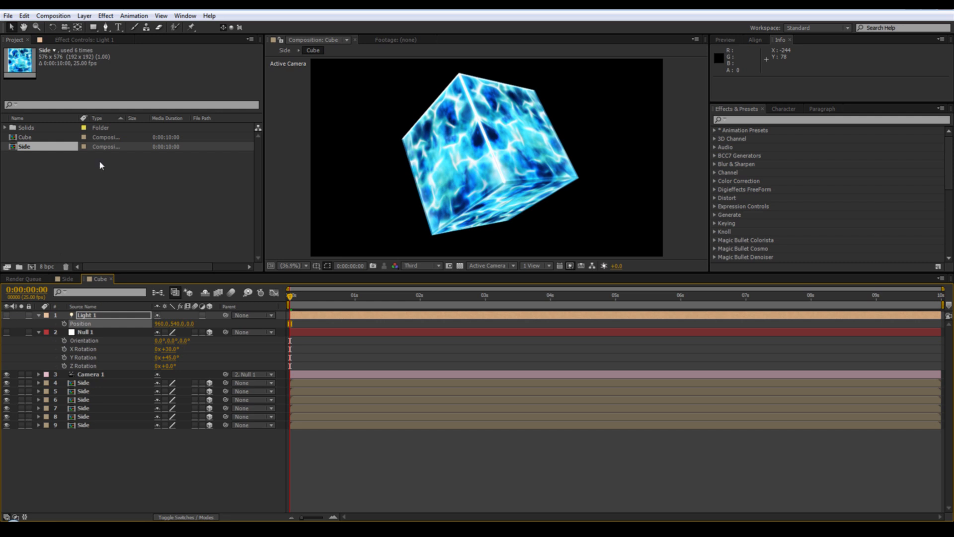
Create a black 1920 x 1080 solid named Flare in the Cube composition
left_click(85, 16)
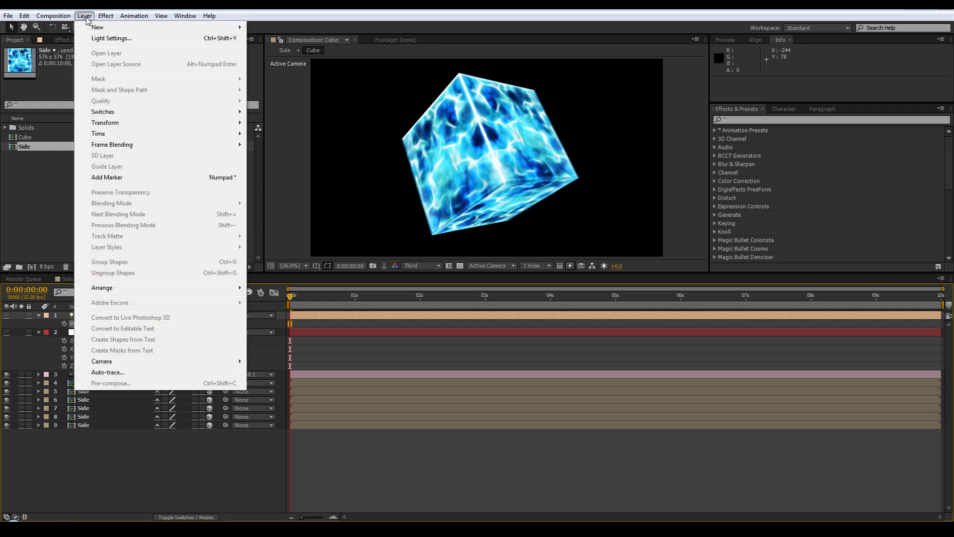
mouse_move(94, 28)
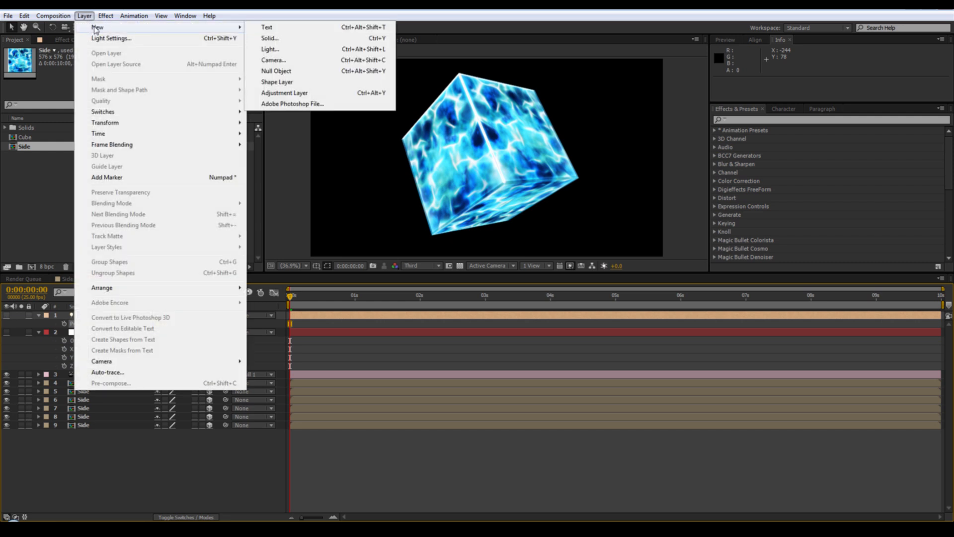
left_click(269, 39)
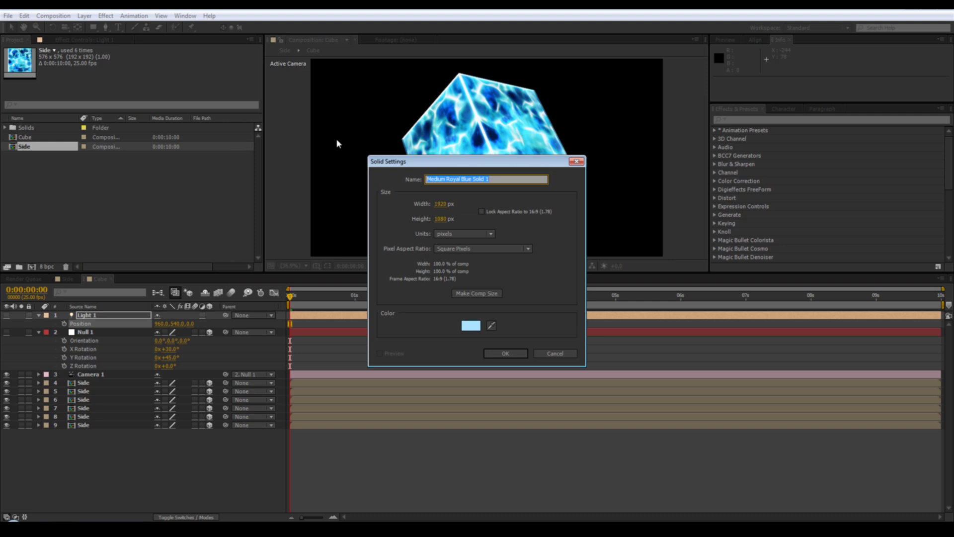
type("Flare")
left_click(470, 325)
left_click_drag(155, 321, 84, 390)
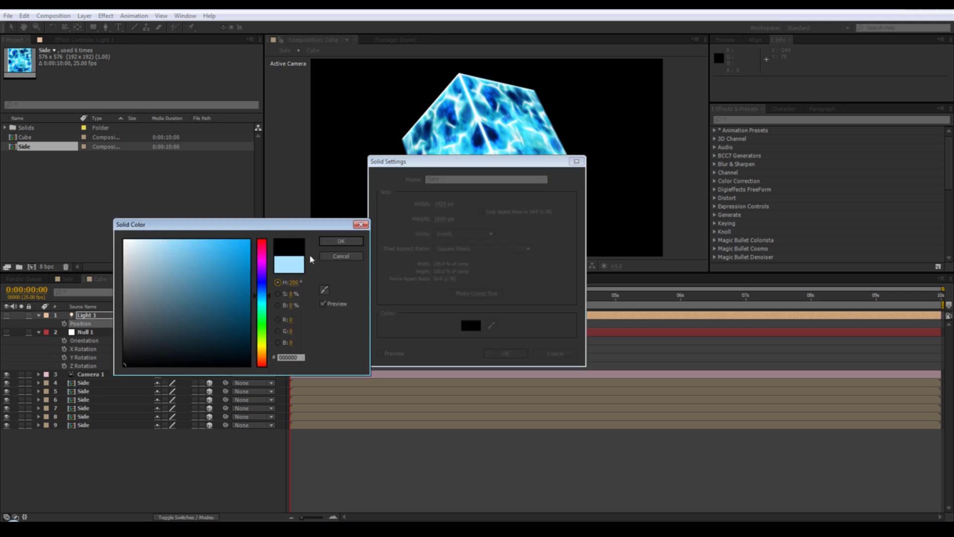
left_click(332, 241)
left_click(505, 354)
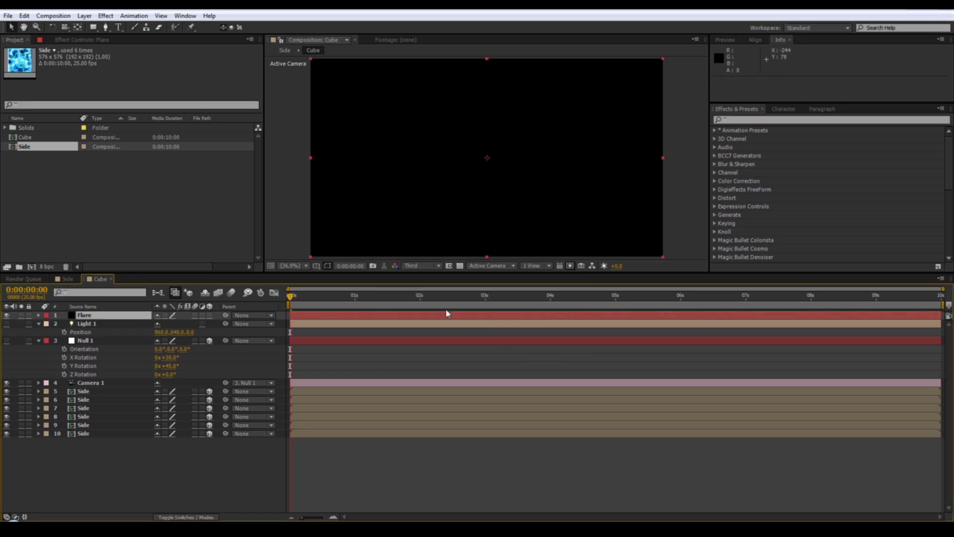
Apply Video Copilot's Optical Flares to the Flare layer and set its source type to Track Lights
left_click(106, 16)
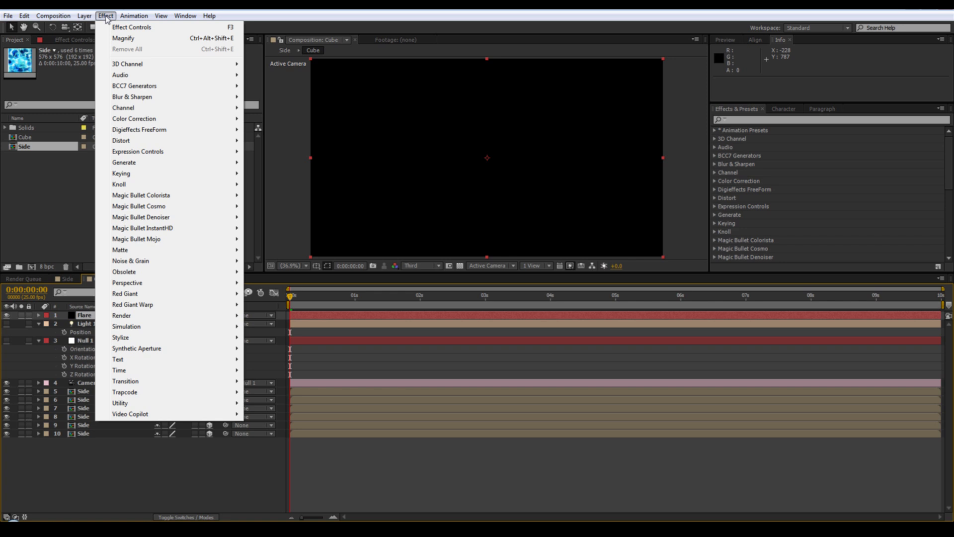
mouse_move(226, 420)
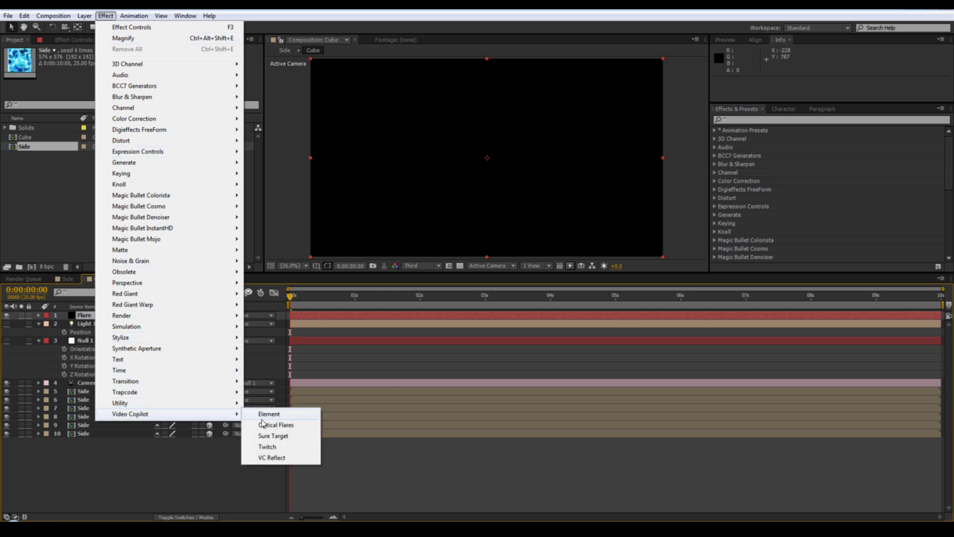
left_click(273, 425)
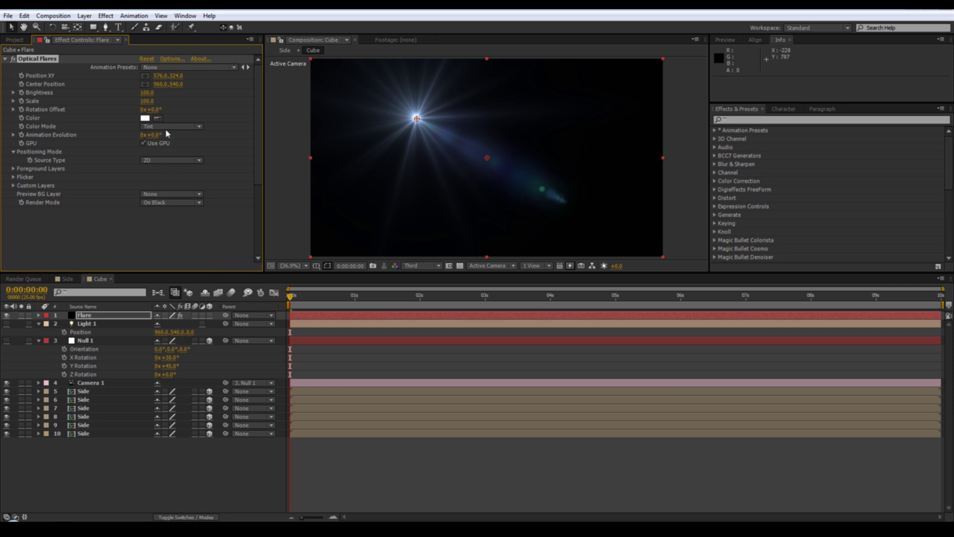
left_click(166, 160)
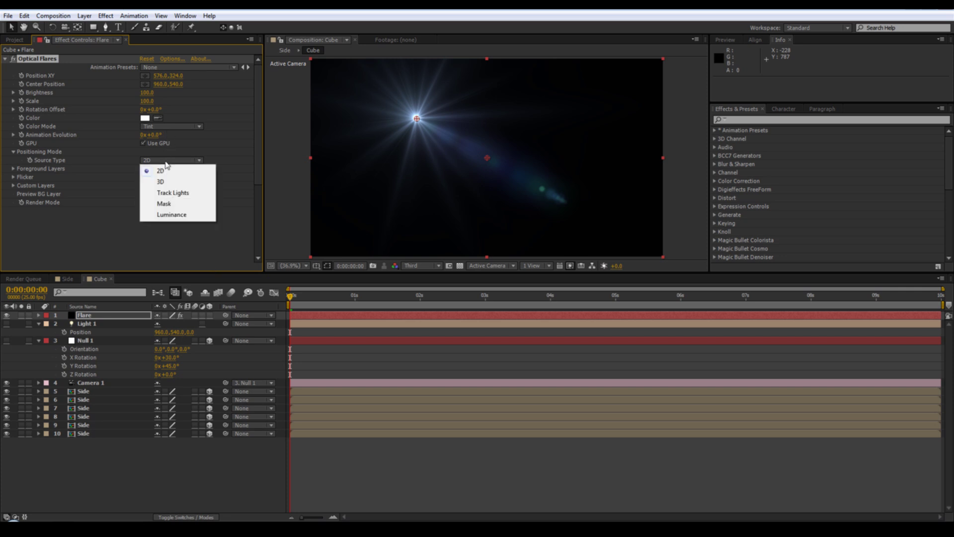
left_click(169, 193)
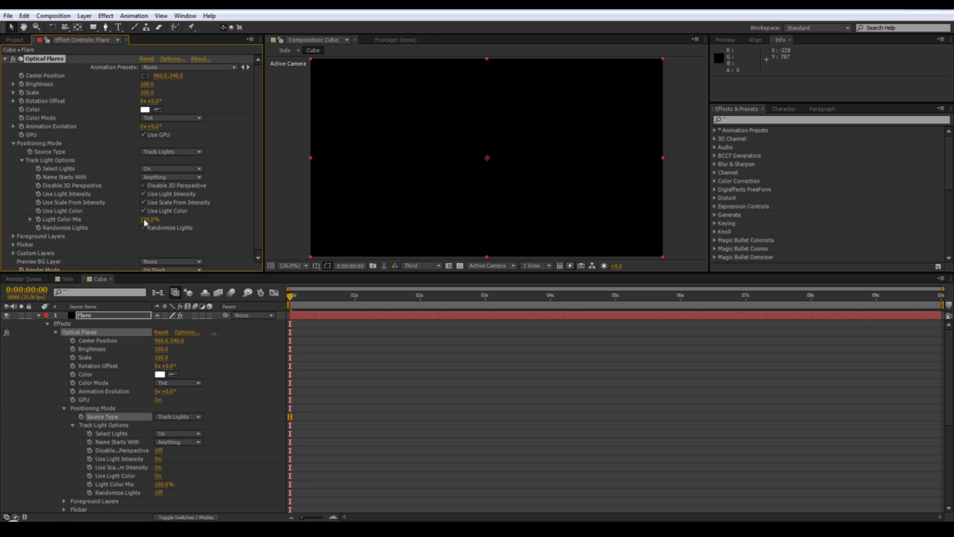
left_click(39, 316)
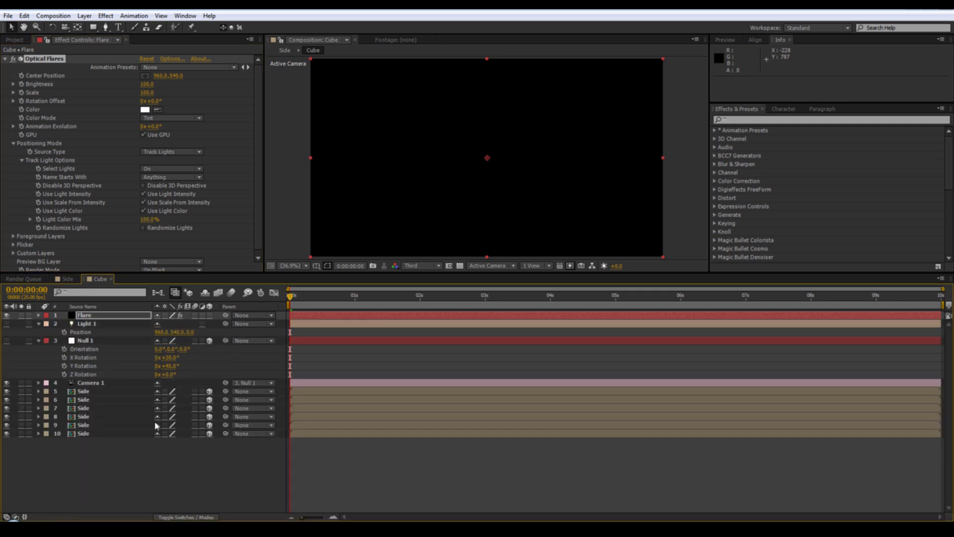
Set the Flare layer's blending mode to Screen
left_click(195, 518)
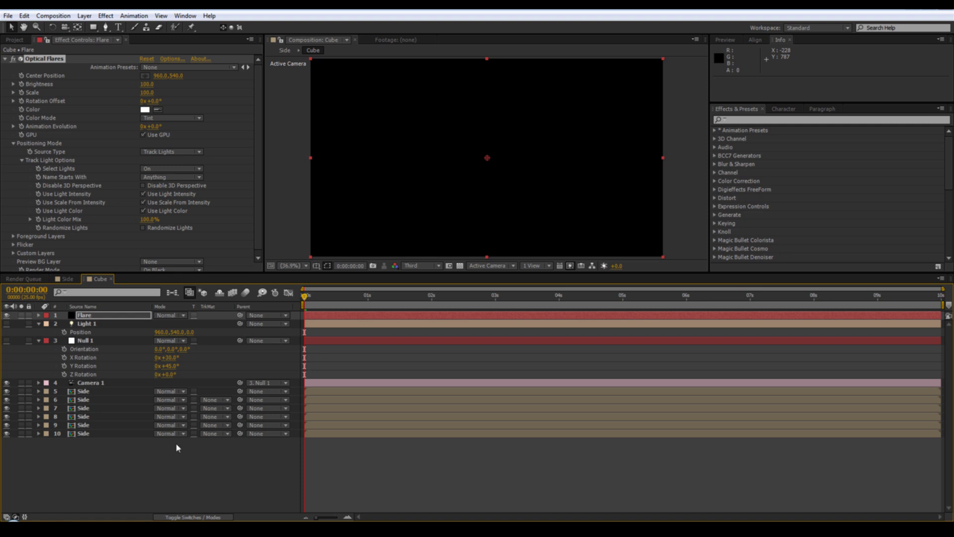
left_click(174, 316)
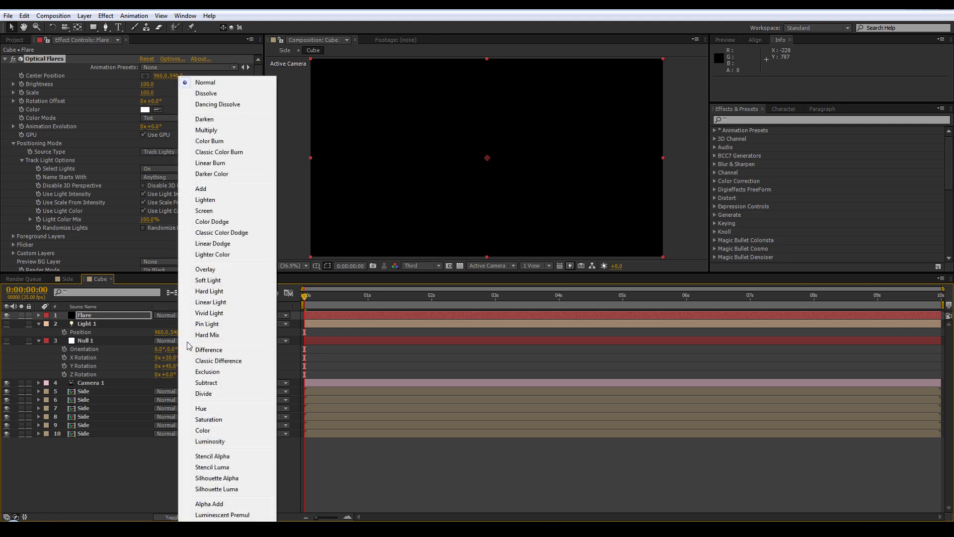
left_click(216, 211)
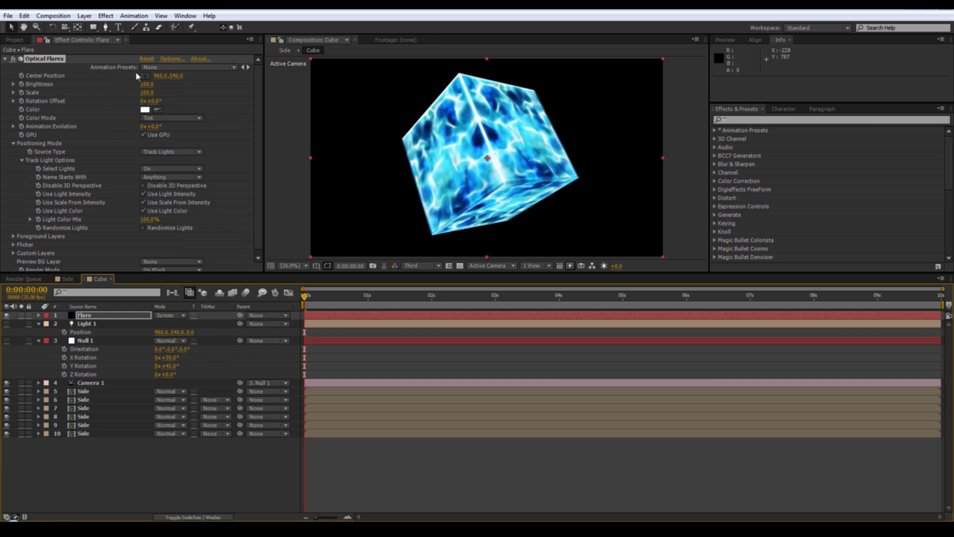
Clear the default lens objects in the Optical Flares options and add a Glow and a Spike Ball
left_click(177, 59)
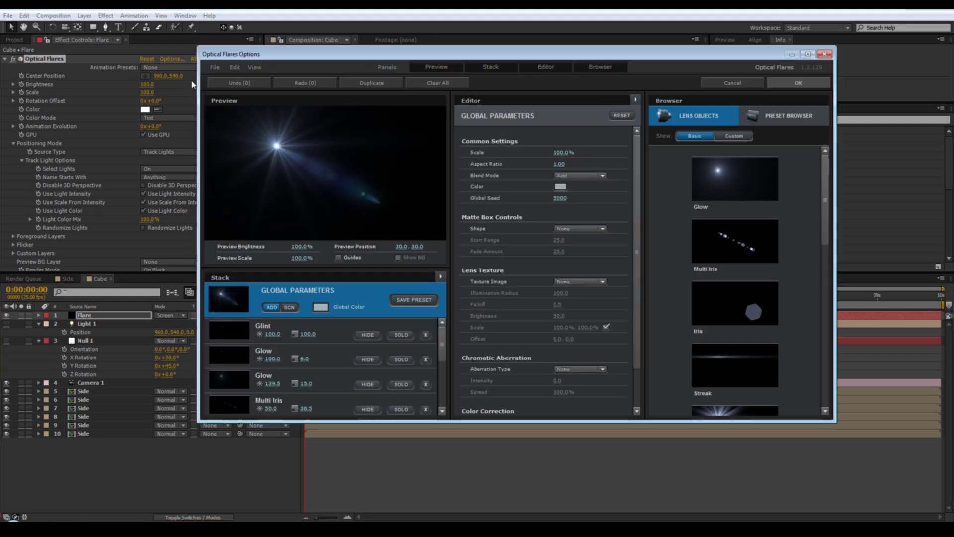
left_click(423, 84)
left_click(500, 253)
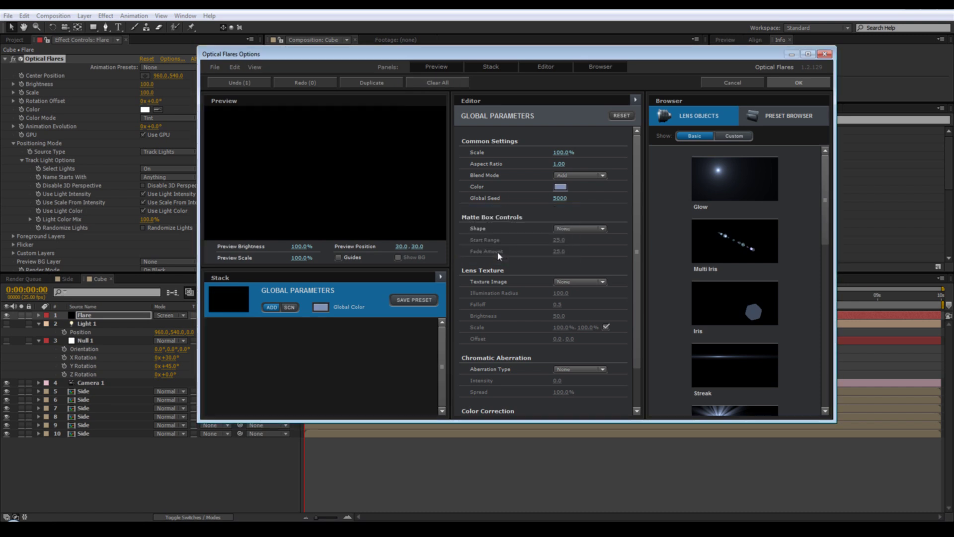
left_click_drag(645, 254, 611, 264)
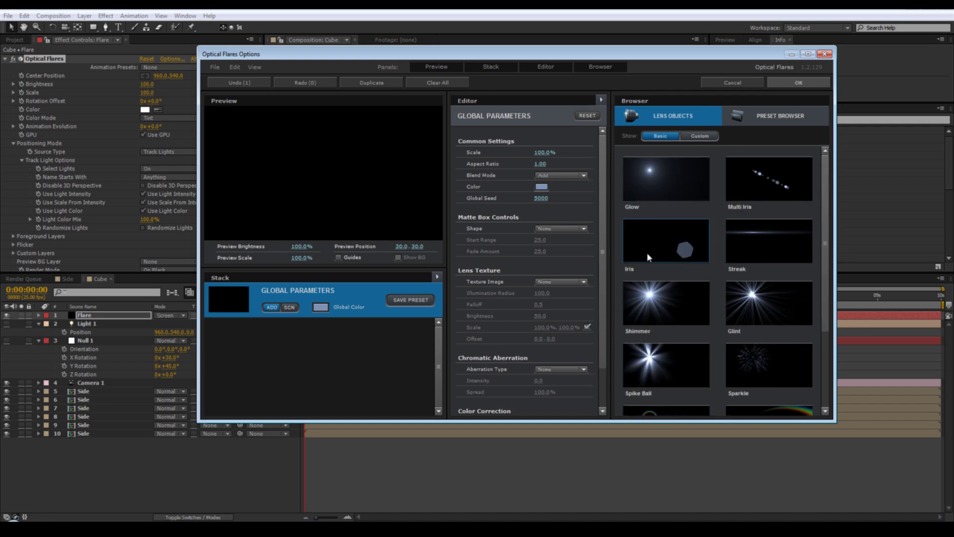
left_click(668, 181)
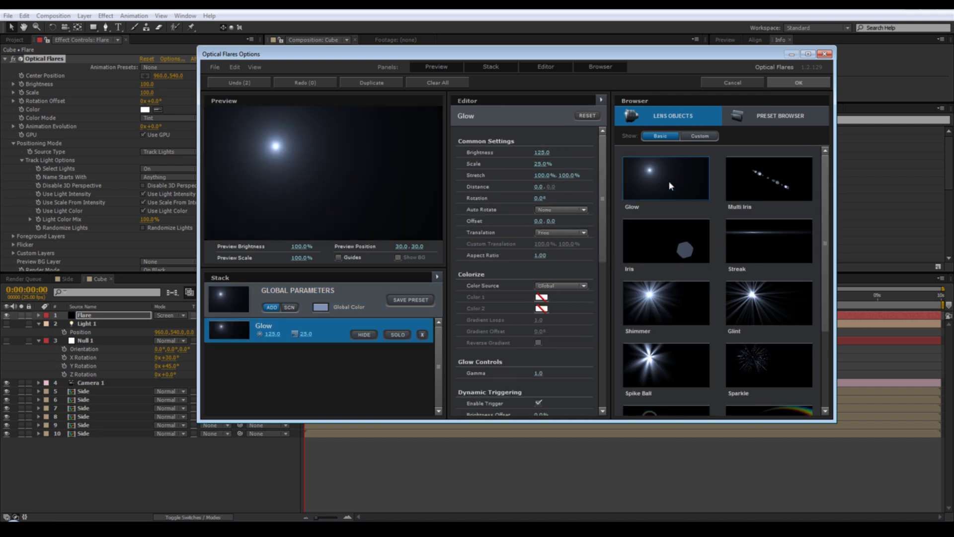
left_click(656, 362)
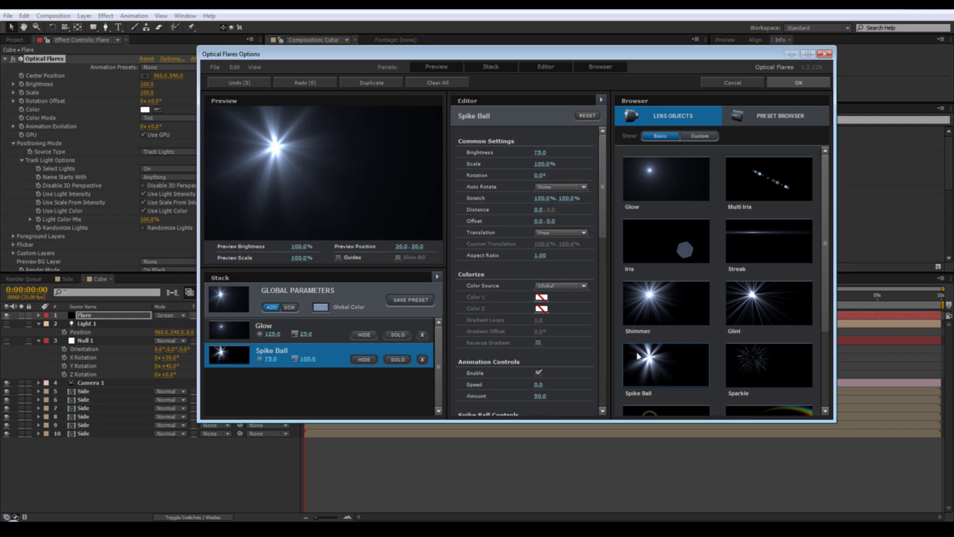
Set the flare's global color to 416eb9
left_click(321, 307)
double_click(405, 330)
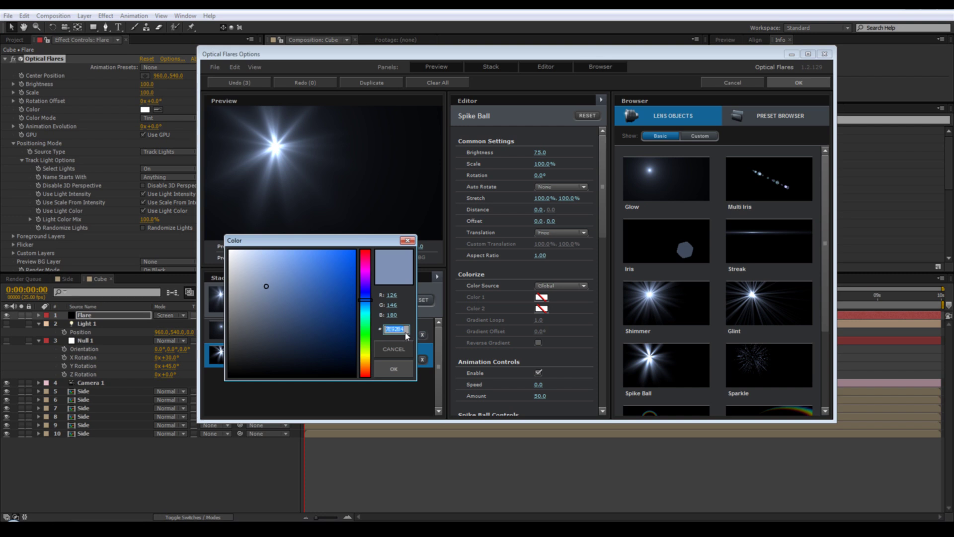
type("4")
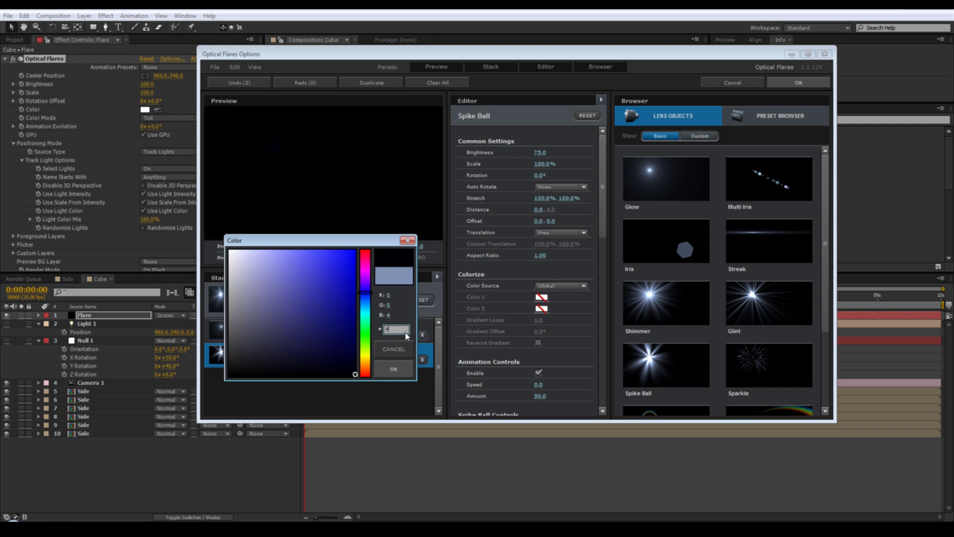
type("16")
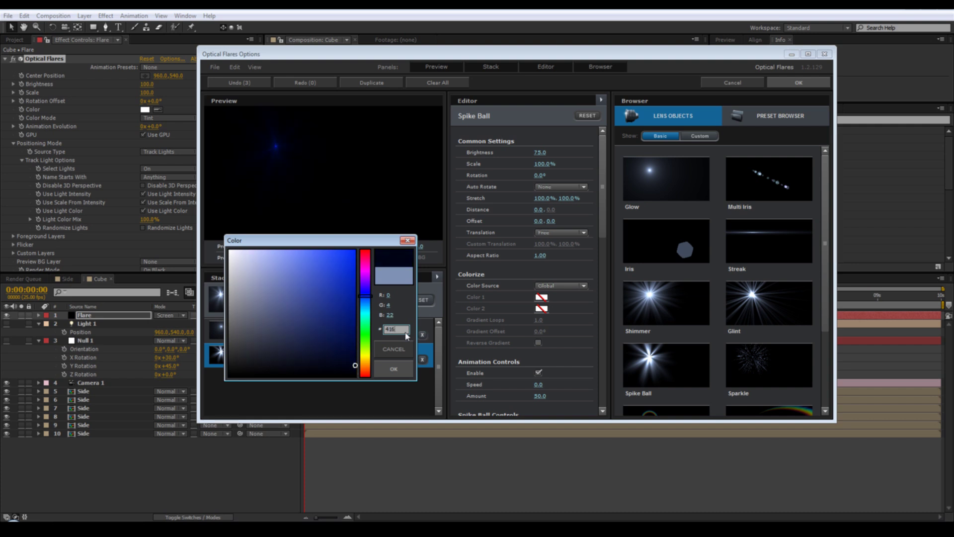
type("e")
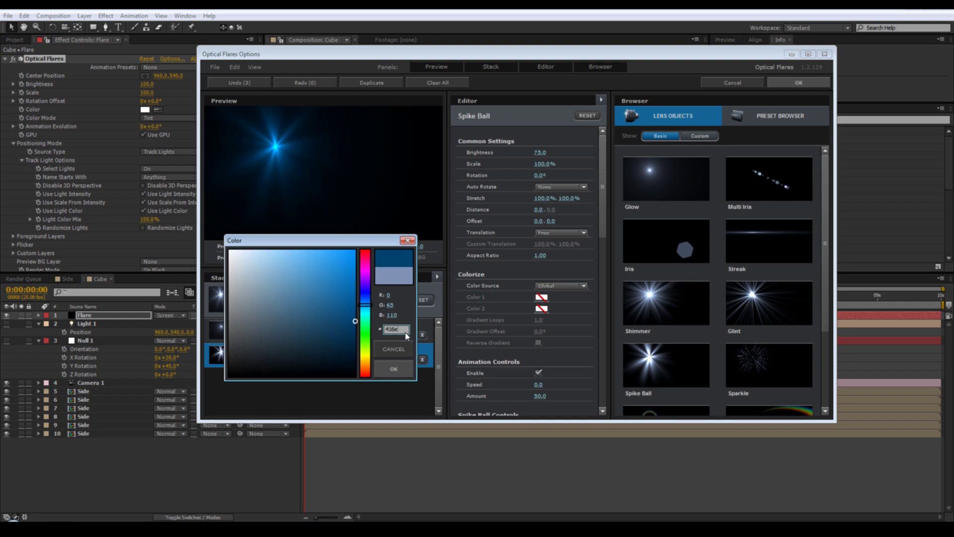
type("b")
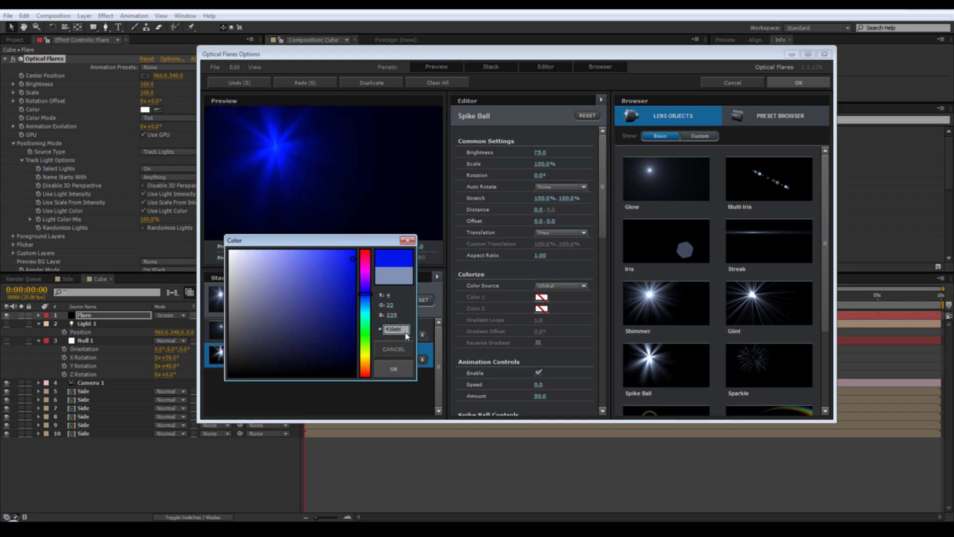
type("9")
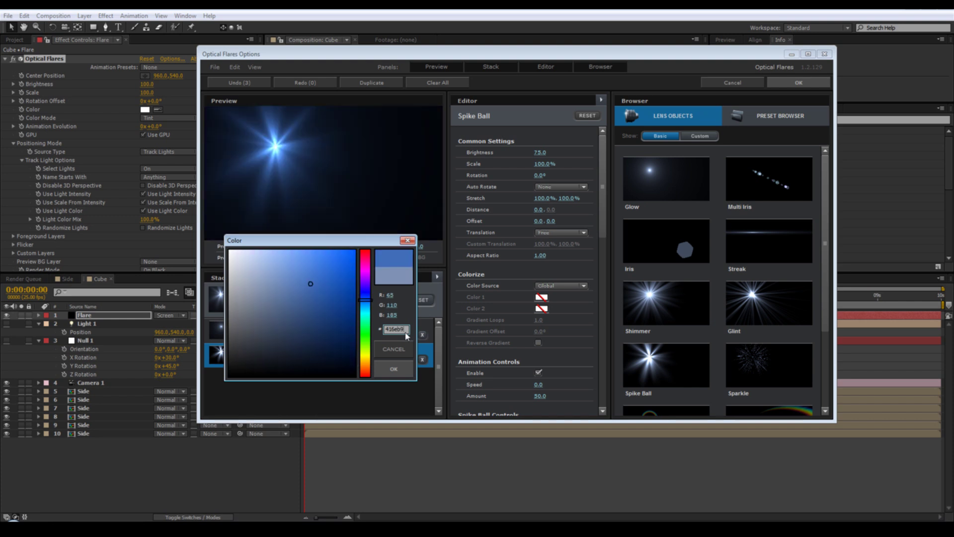
left_click(397, 373)
Set the Glow object's brightness to 231.5 and its scale to 23
left_click(272, 335)
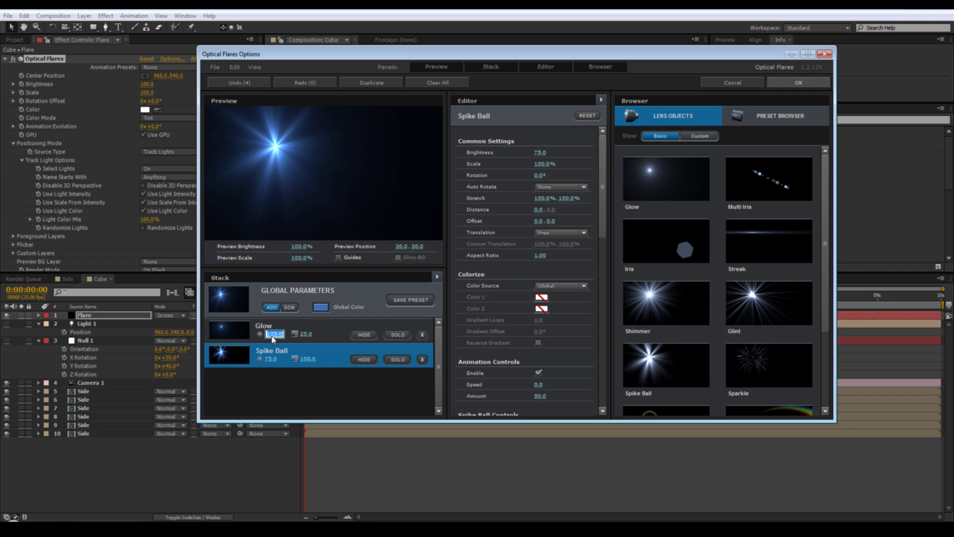
type("231.5")
key("Return")
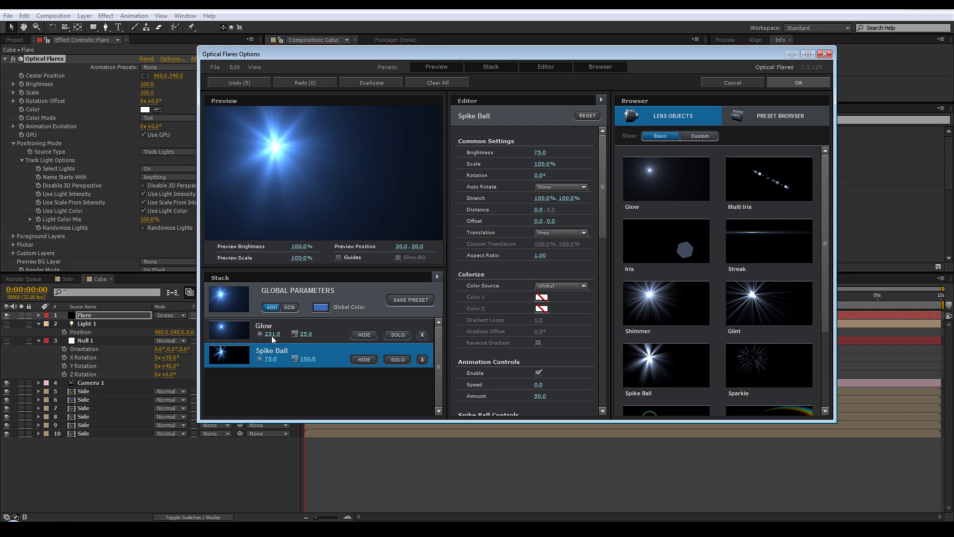
left_click(304, 336)
type("23")
key("Return")
Set the Spike Ball's brightness to 69.5 and scale to 103.5, and accept the flare options
type("69")
key("Return")
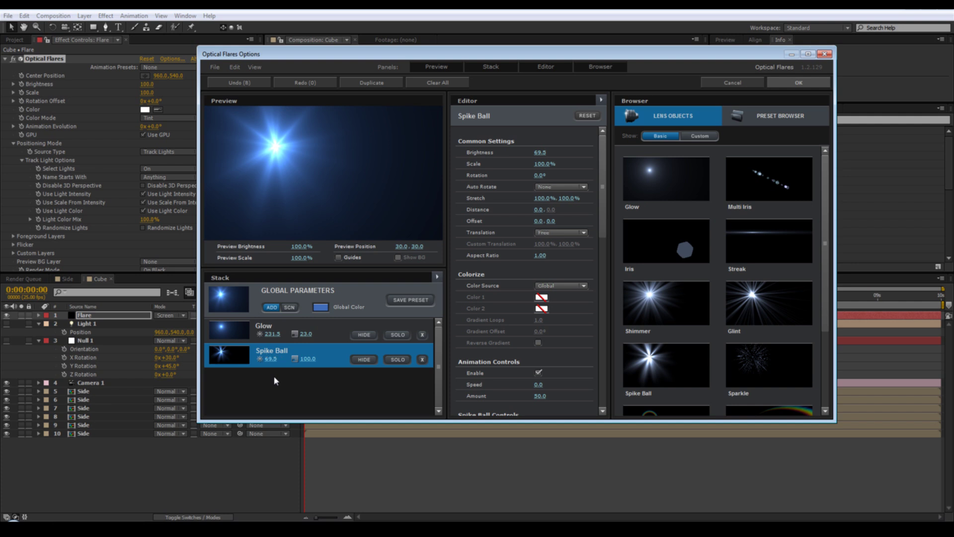
left_click(308, 358)
type("103.5")
key("Return")
left_click(785, 83)
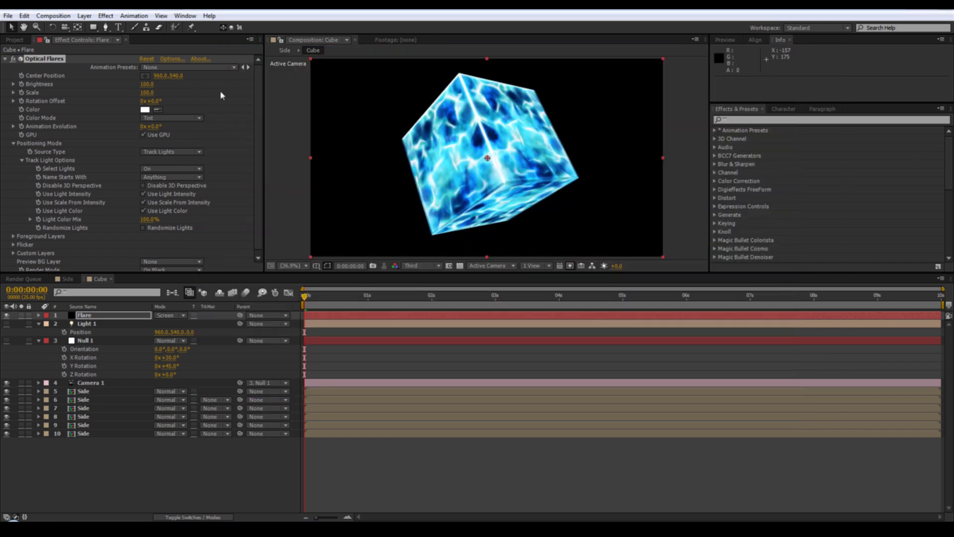
Set the Optical Flares effect's overall brightness to 125 and scale to 85
left_click(147, 84)
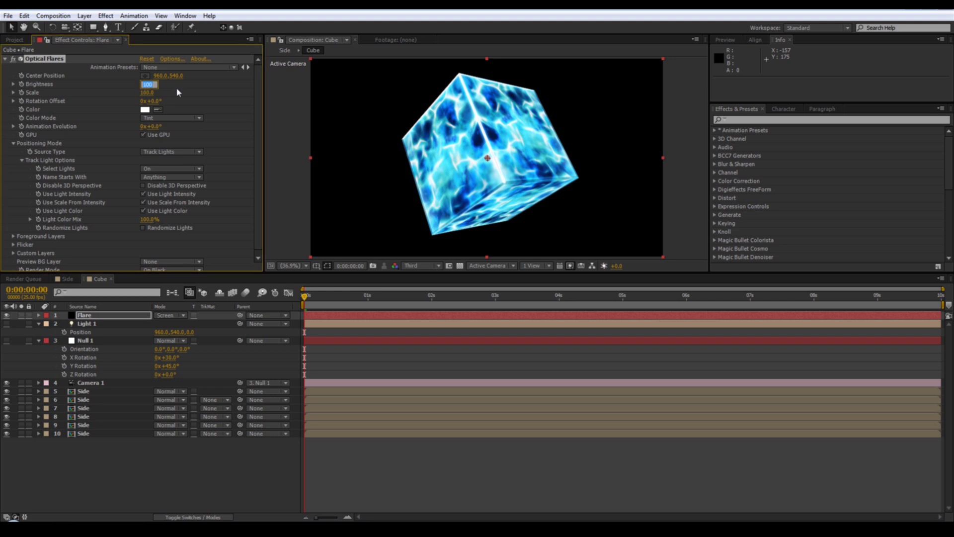
type("125")
key("Return")
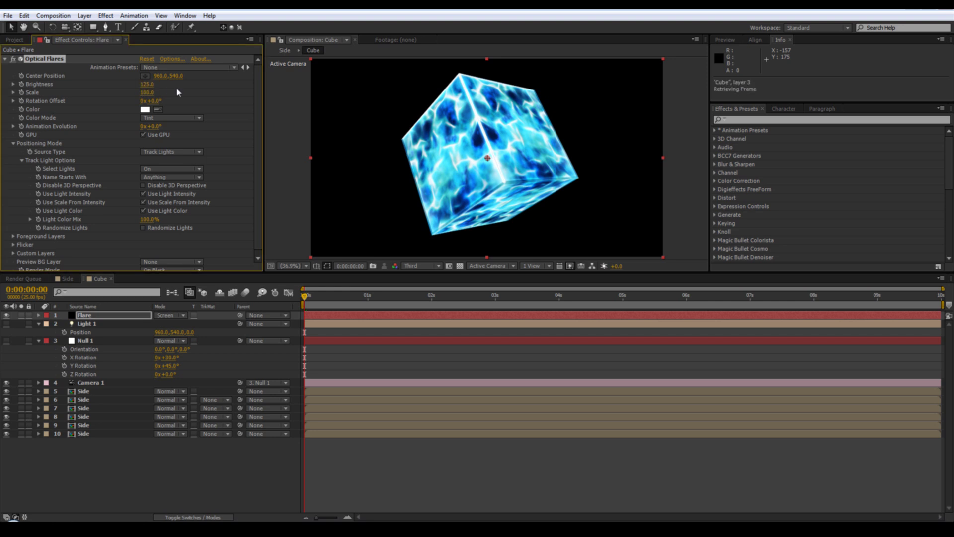
left_click(149, 93)
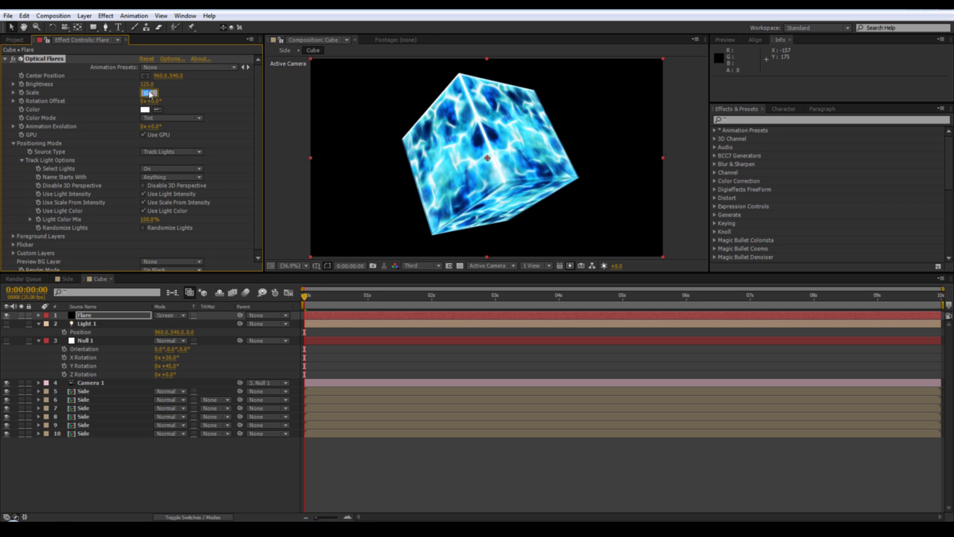
key("Return")
Set the Cube composition's preview resolution to Full and deselect the Flare layer
left_click(412, 267)
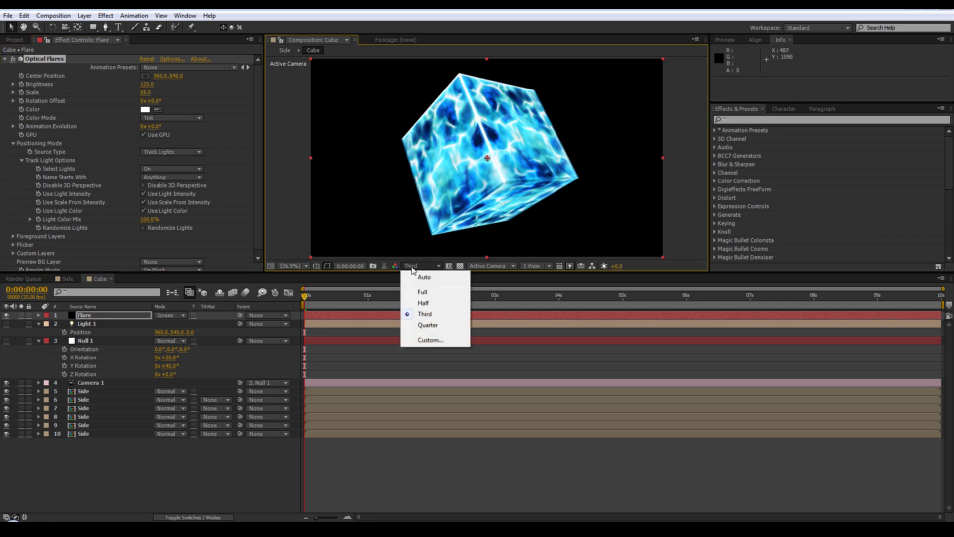
left_click(421, 293)
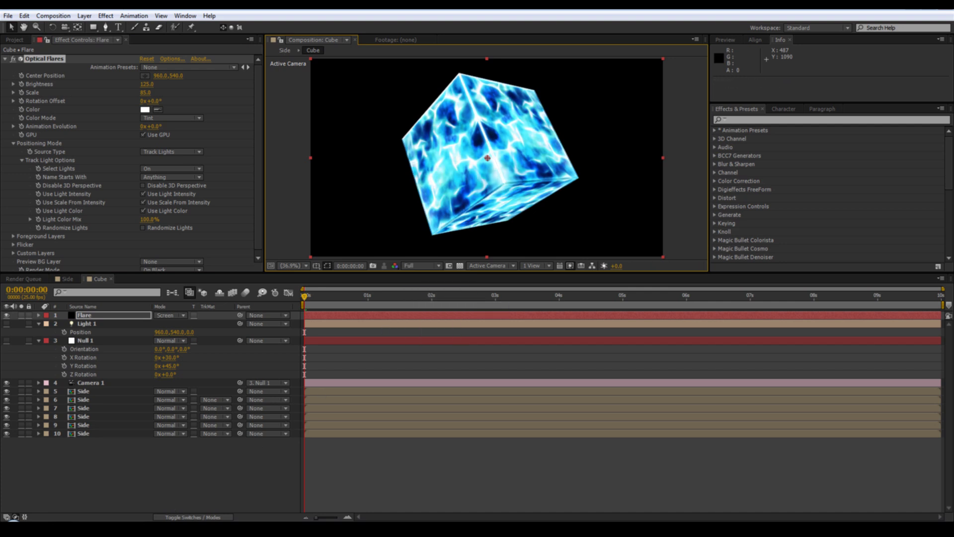
left_click(185, 472)
scroll(151, 209, "down", 1)
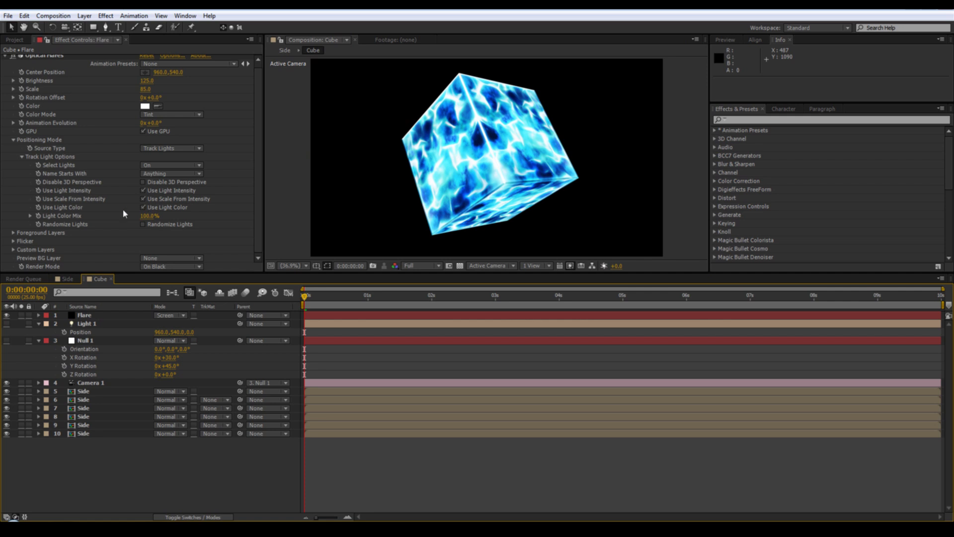
Set the Optical Flares flicker speed to 15 and its amount to 50
left_click(13, 241)
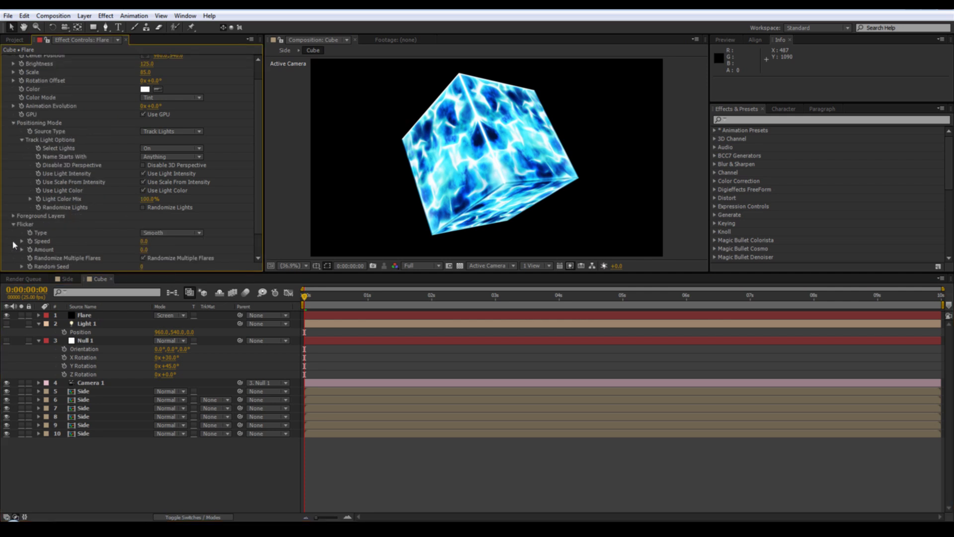
left_click(144, 241)
type("15")
left_click(143, 250)
type("50")
key("Return")
Apply Fast Blur to the Flare layer with a blurriness of 55 and Repeat Edge Pixels enabled
left_click(106, 16)
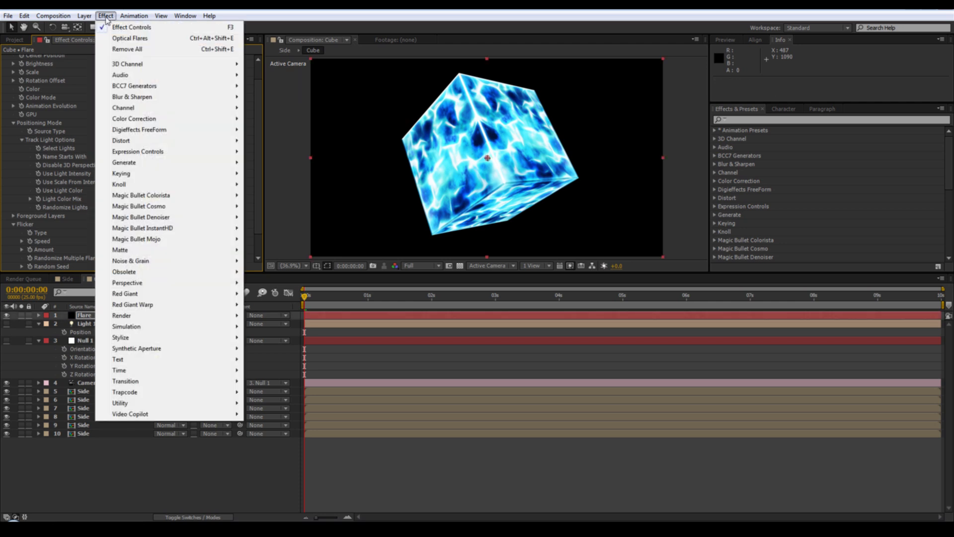
mouse_move(165, 98)
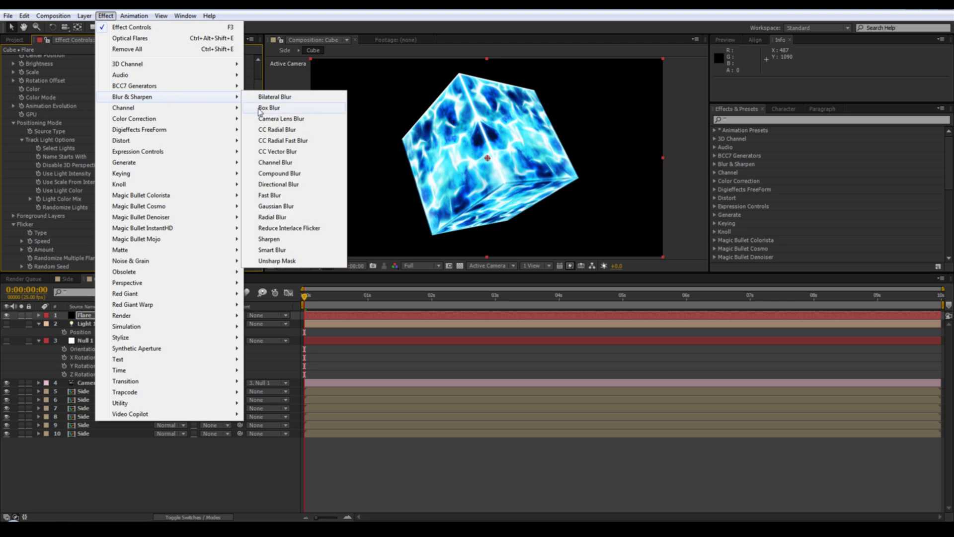
left_click(274, 196)
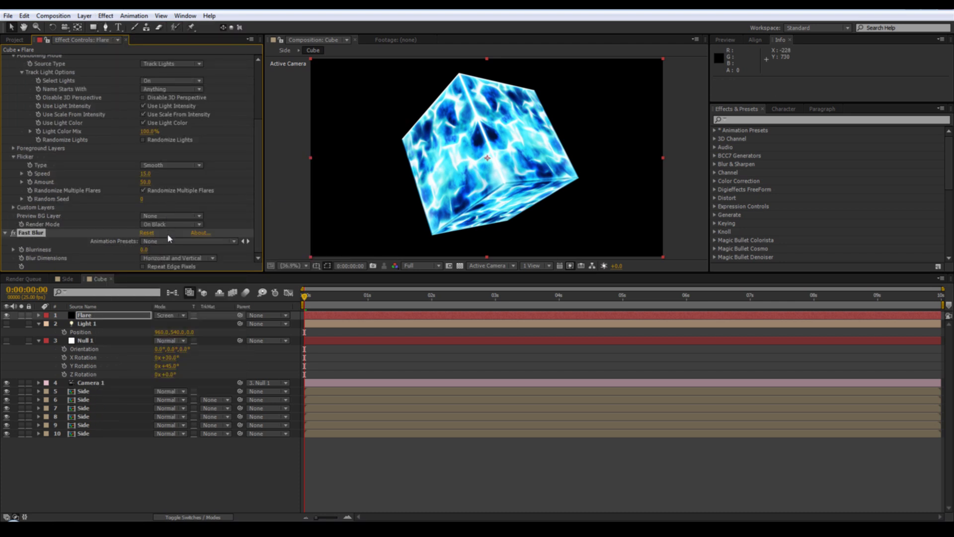
left_click(145, 250)
type("55")
left_click(143, 266)
Set the opacity of all six Side layers to 60%
left_click_drag(100, 446, 94, 392)
key("t")
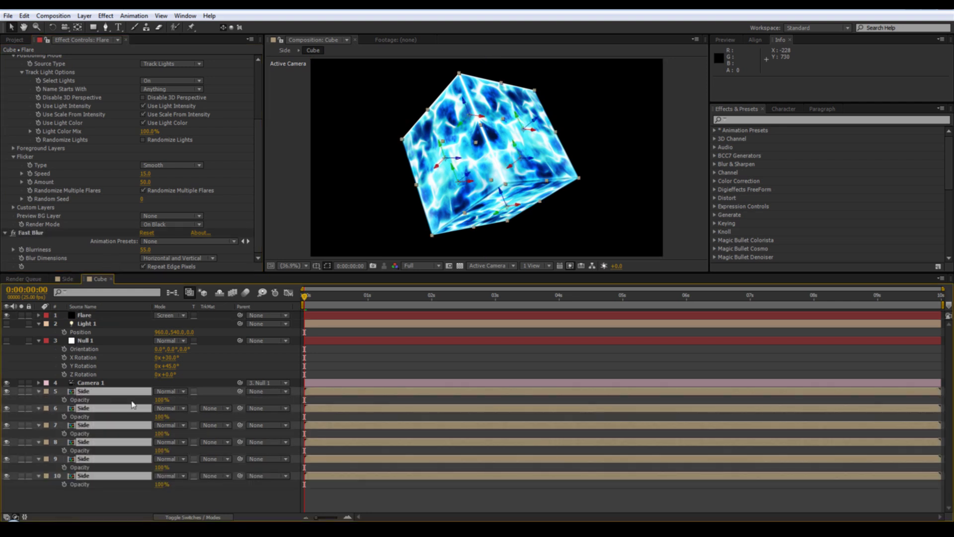
left_click(159, 401)
type("60")
key("Return")
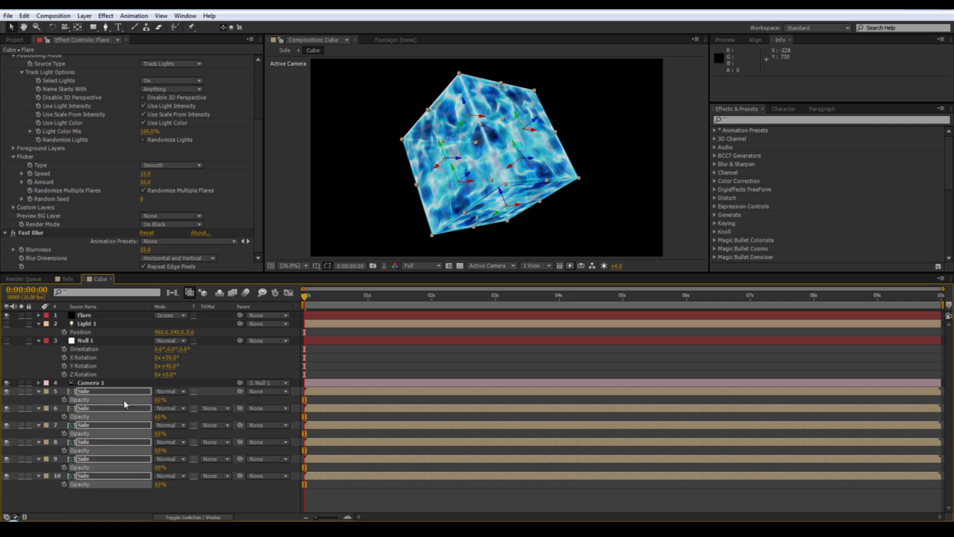
left_click(187, 501)
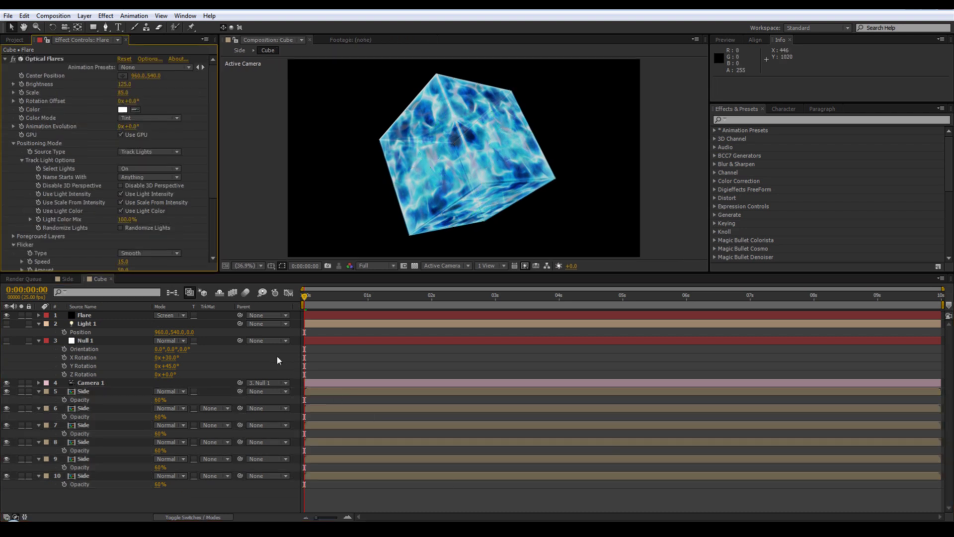
Set the flare's Select Lights option to Off and lower the Glow object's gamma to 0.6 in the flare options
left_click(149, 169)
left_click(144, 190)
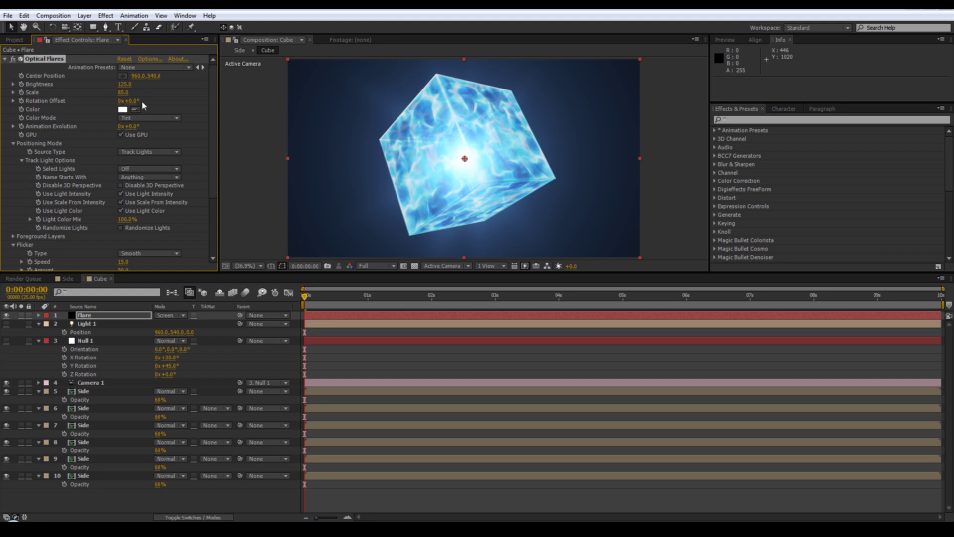
left_click(148, 59)
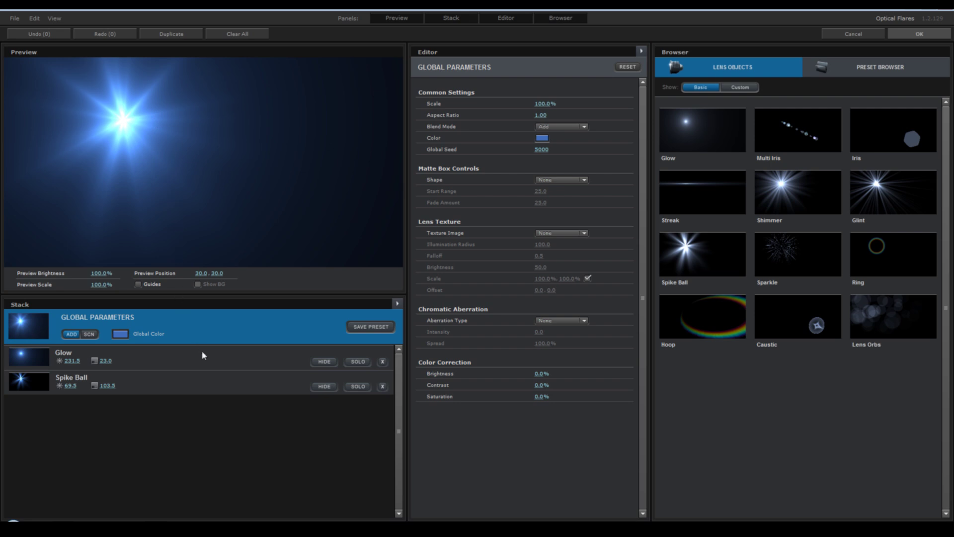
left_click(216, 363)
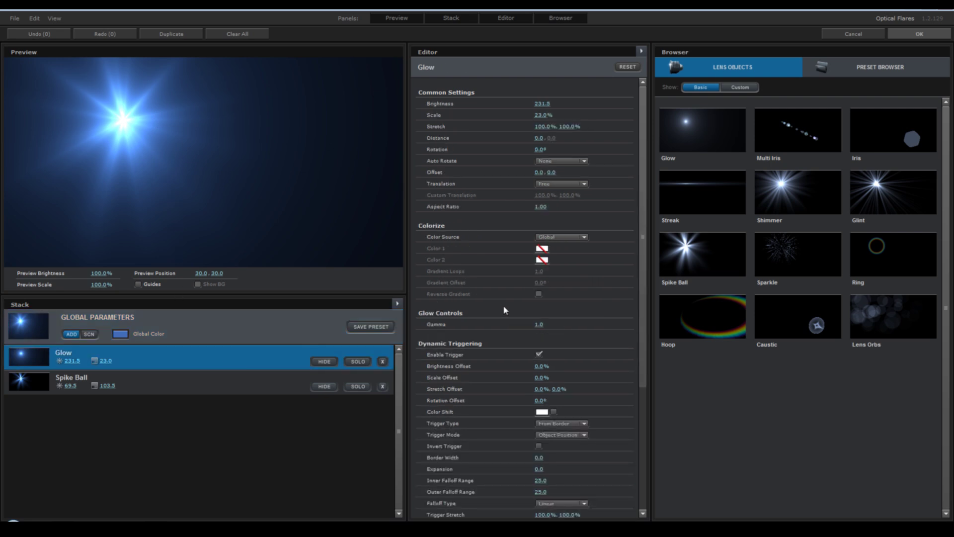
left_click(540, 325)
key("BackSpace")
key("Return")
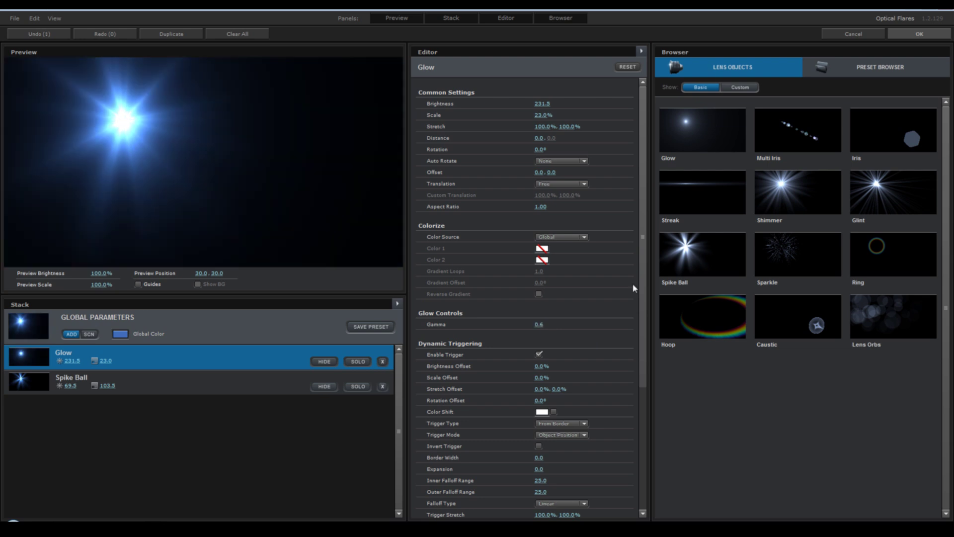
left_click(916, 34)
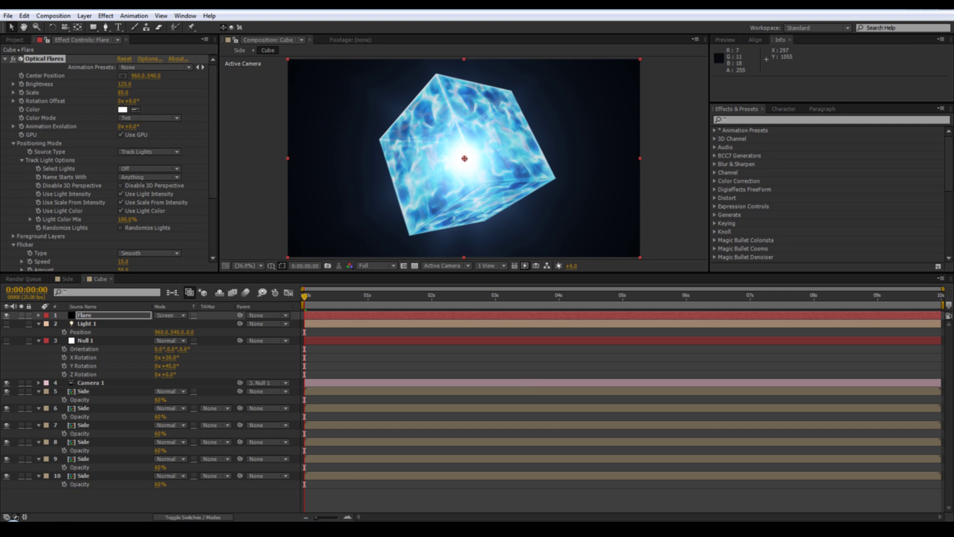
Create a composition-sized black solid above the Flare layer and apply the Trapcode Form effect to it
left_click(84, 16)
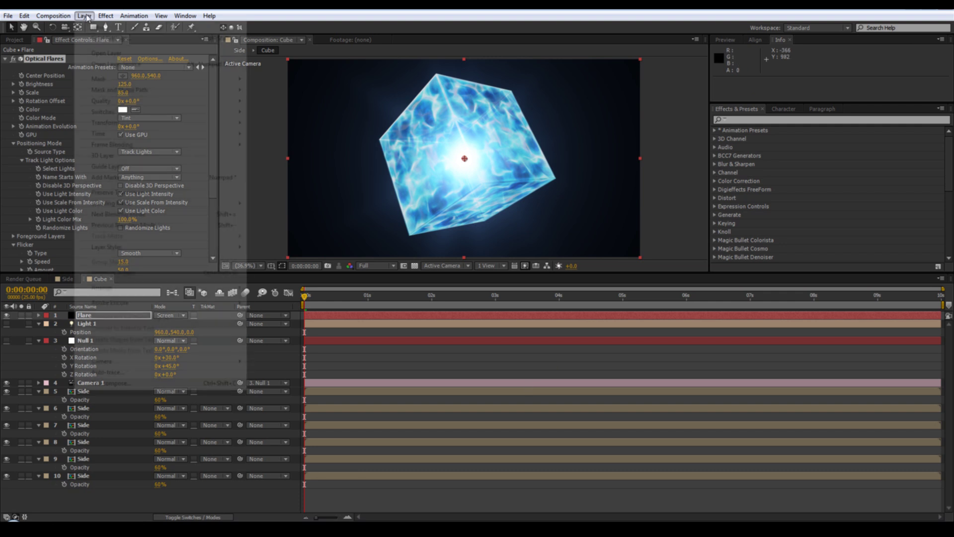
mouse_move(101, 29)
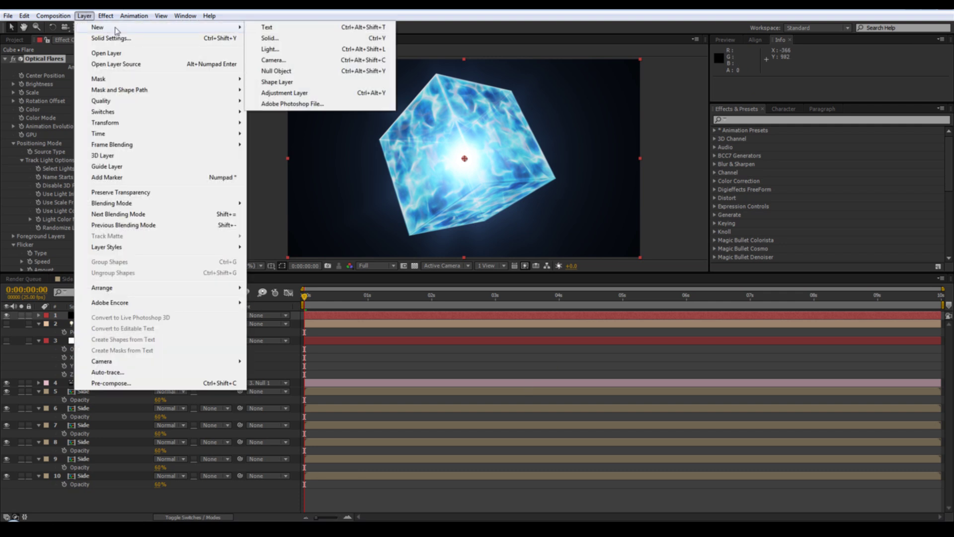
left_click(271, 38)
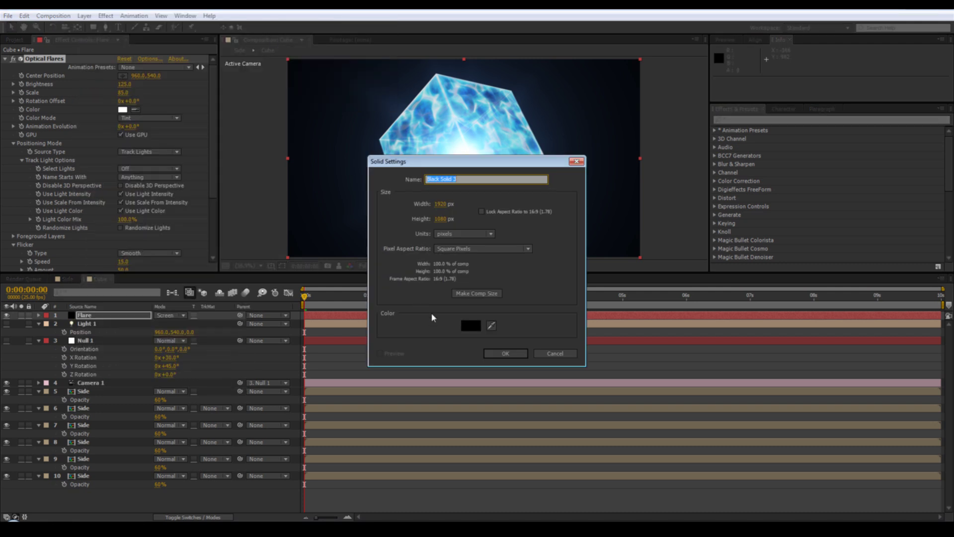
left_click(507, 355)
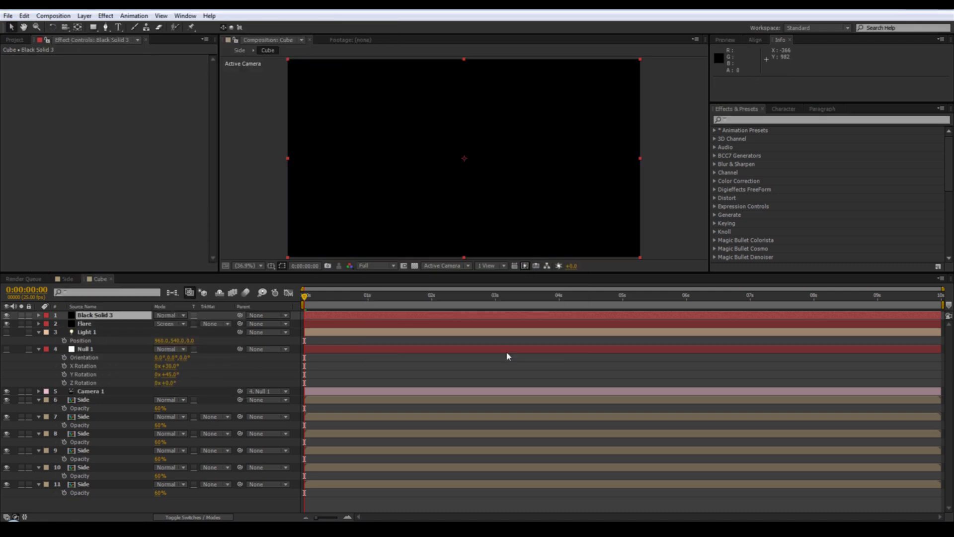
left_click(106, 16)
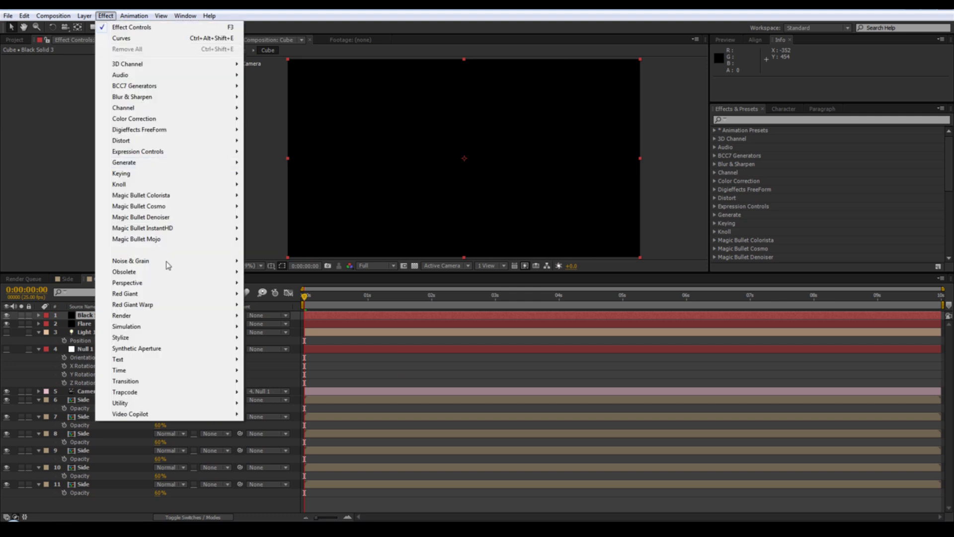
mouse_move(205, 396)
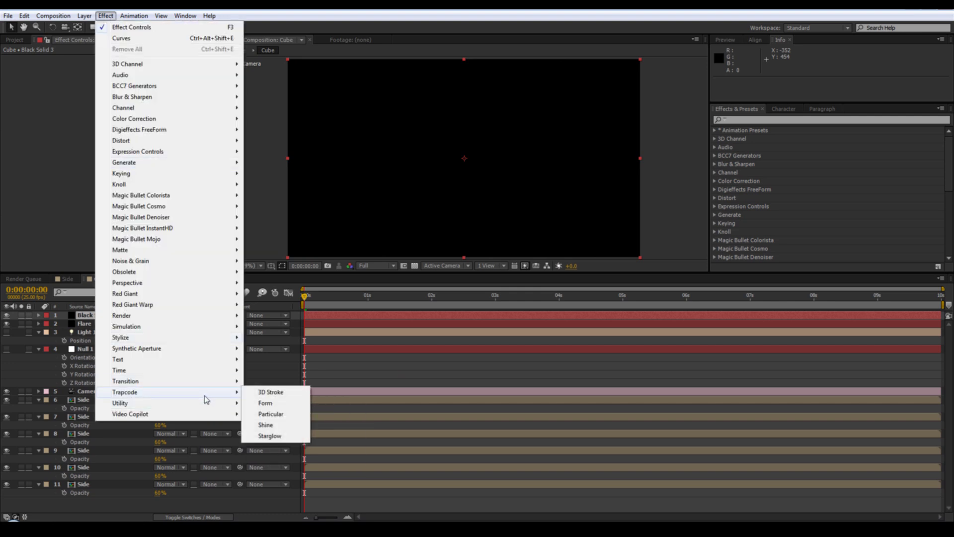
left_click(269, 404)
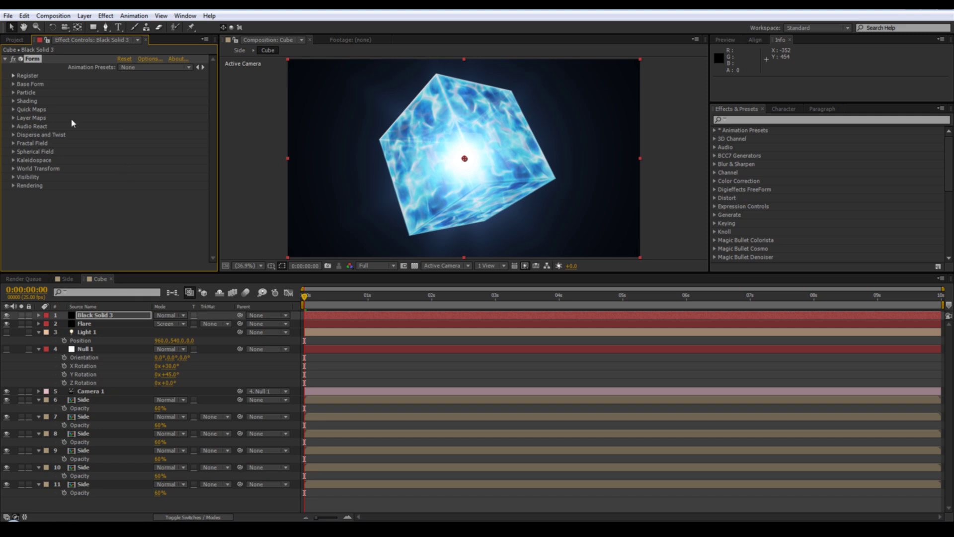
Set Form's base form Size X, Size Y and Size Z to 500 each
left_click(14, 84)
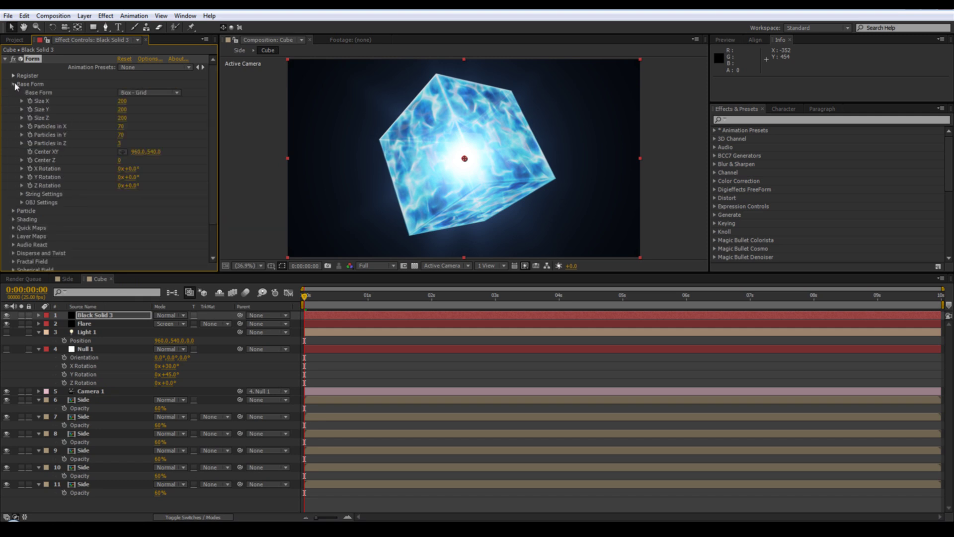
left_click(122, 102)
type("500")
key("Tab")
type("500")
key("Tab")
type("500")
key("Tab")
Set Form's particle counts in X, Y and Z to 20 each
type("20")
left_click(123, 135)
type("20")
key("Tab")
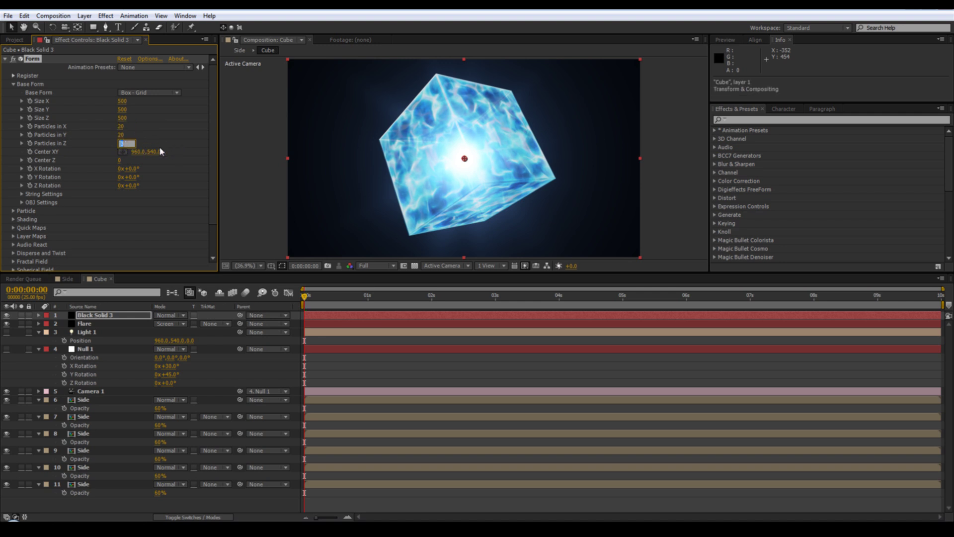
type("20")
key("Return")
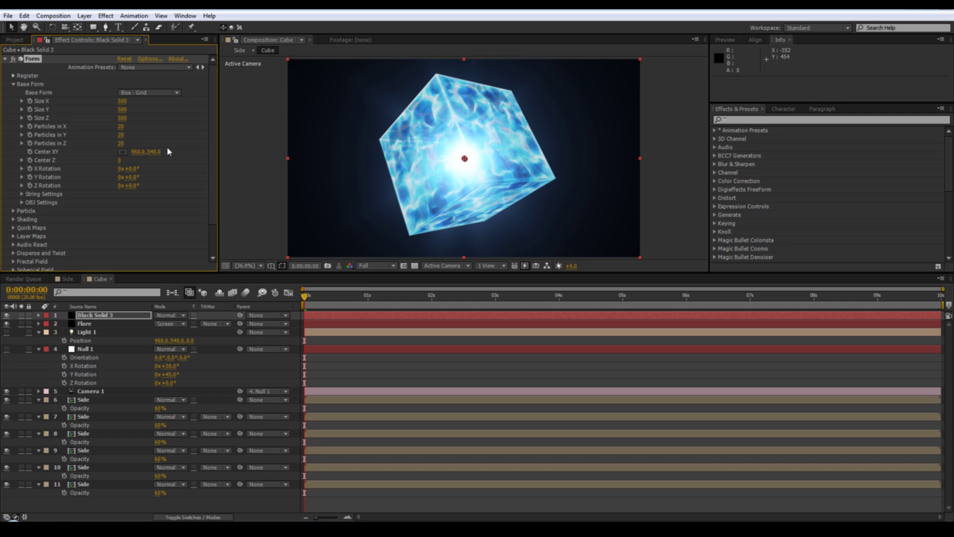
Set the Form particle size to 10
left_click(14, 211)
scroll(22, 216, "down", 3)
scroll(194, 178, "down", 1)
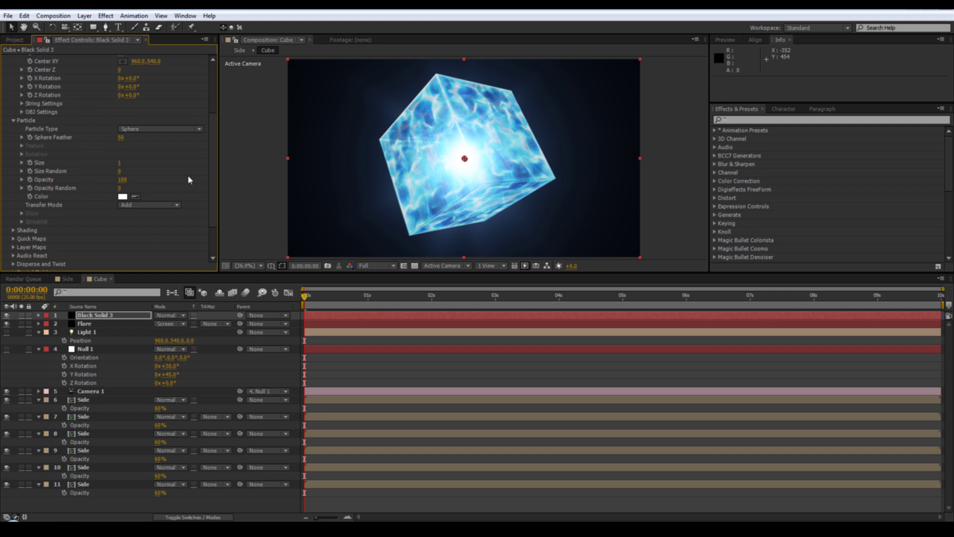
left_click(120, 163)
type("10")
key("Return")
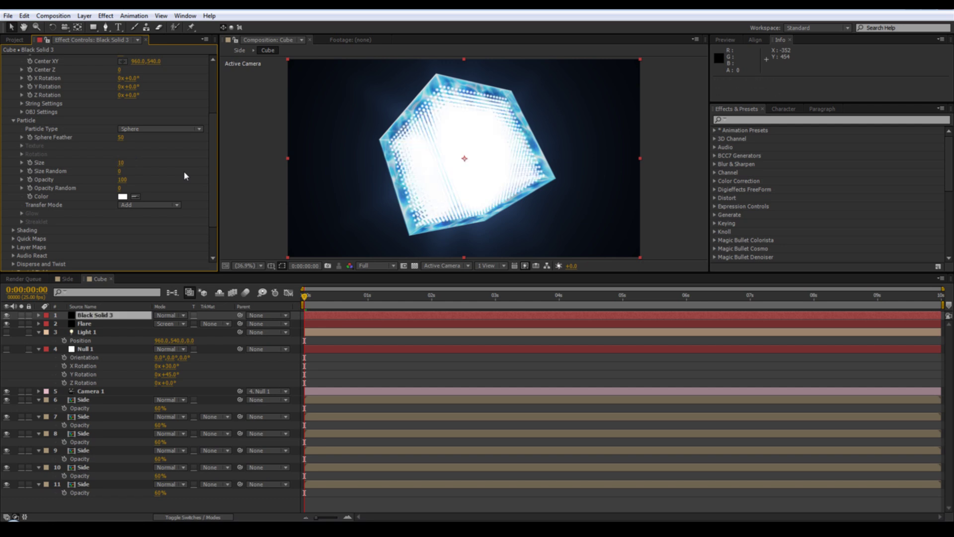
Set the Form particles' Size Random to 100 and Opacity Random to 75
left_click(120, 171)
type("100")
key("Return")
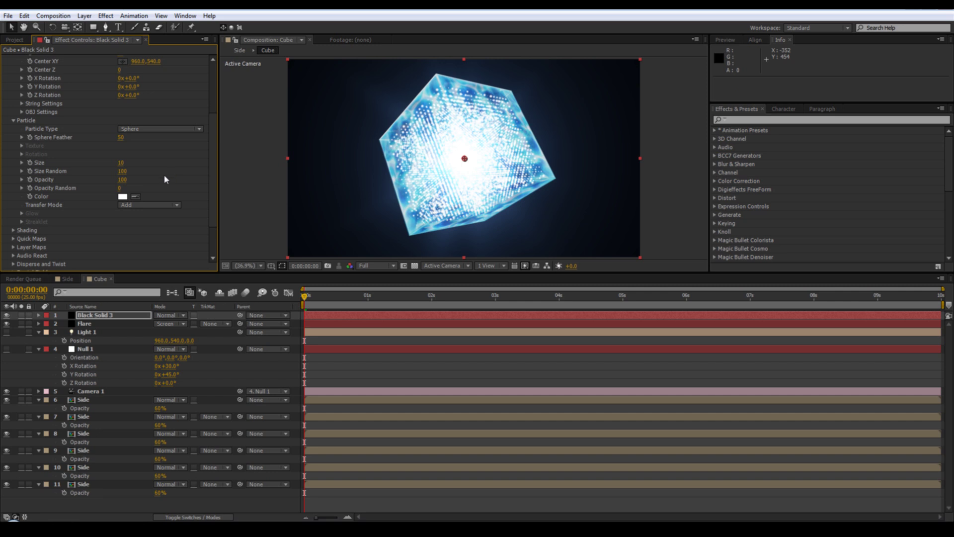
left_click(120, 189)
type("75")
key("Return")
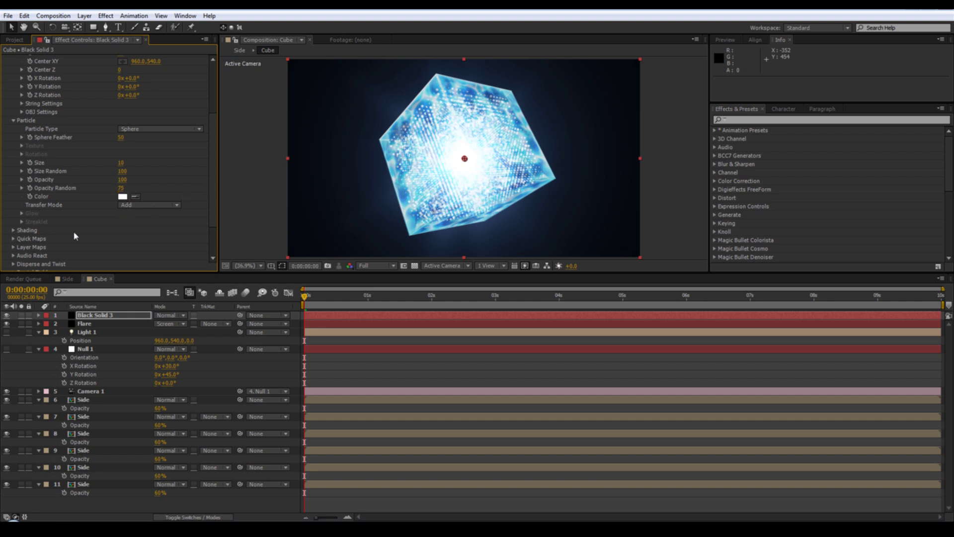
Expand Form's Quick Maps color map and set Map Opac+Color over to radial
left_click(14, 238)
scroll(149, 214, "down", 2)
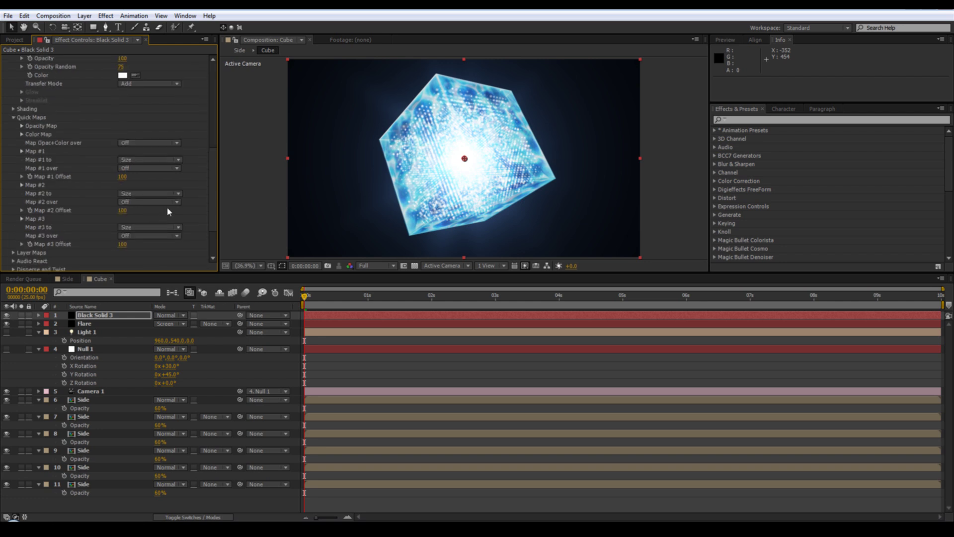
left_click(21, 134)
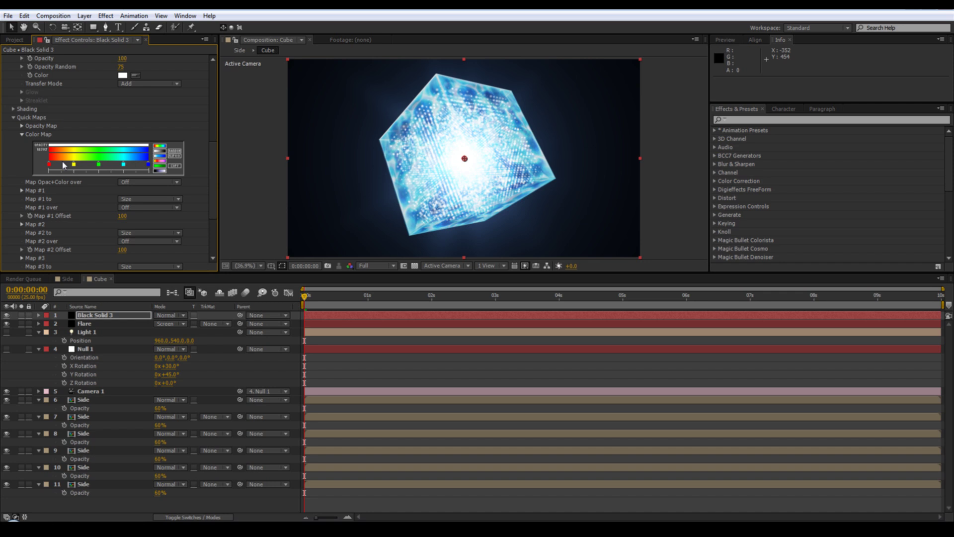
left_click(134, 184)
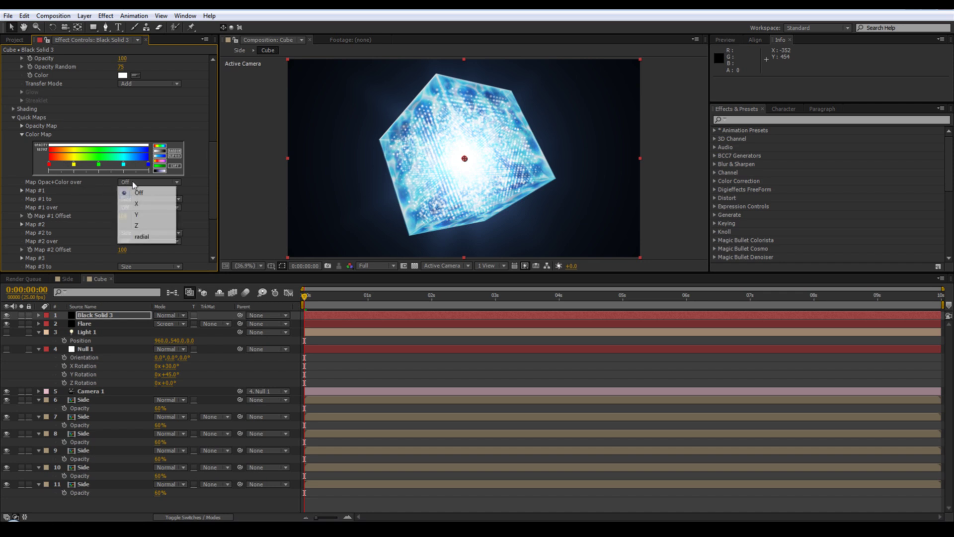
left_click(141, 236)
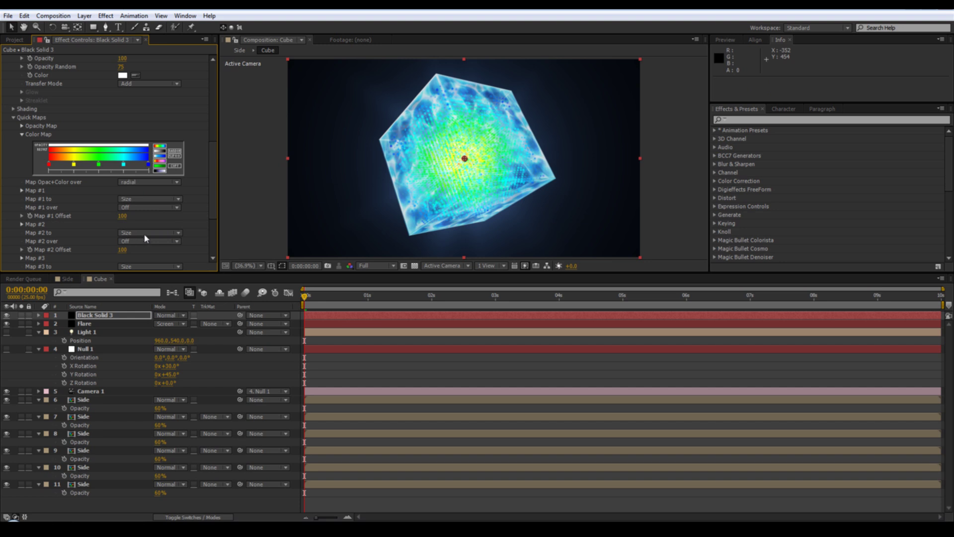
Load the white-cyan-blue preset into the color map, removing its blue stop and moving the cyan stop to the middle
left_click(160, 160)
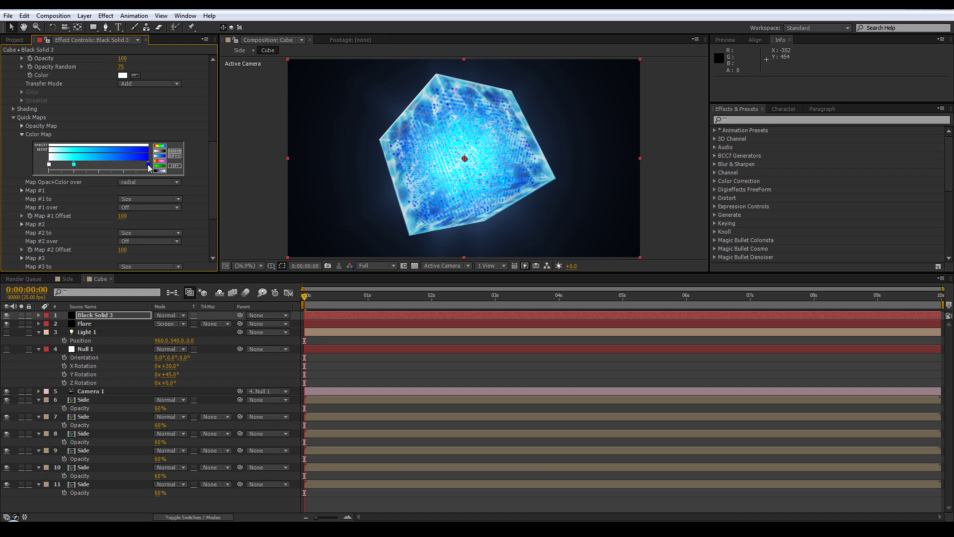
left_click_drag(149, 167, 151, 191)
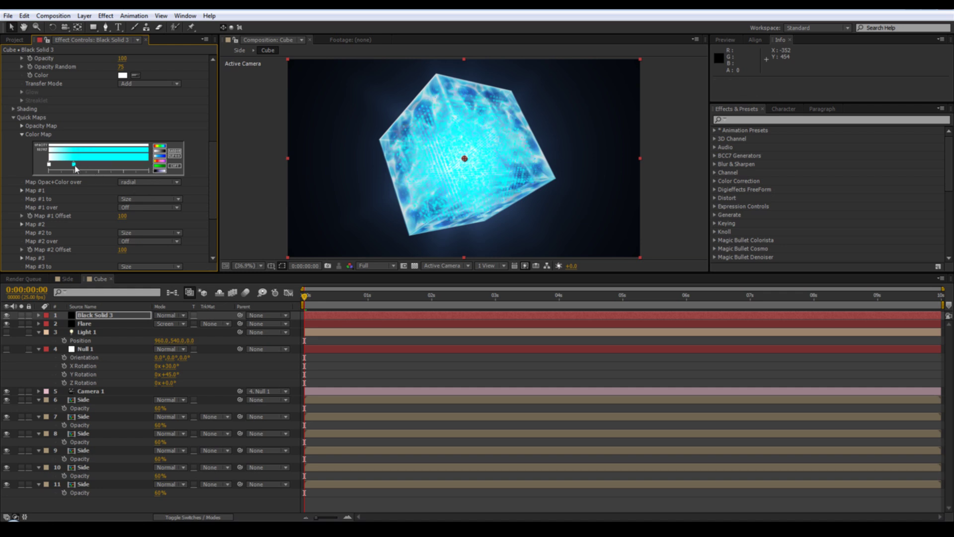
left_click_drag(74, 164, 100, 166)
Add a stop at the outer end of the color map gradient and set its color to F8F8F8
left_click(146, 166)
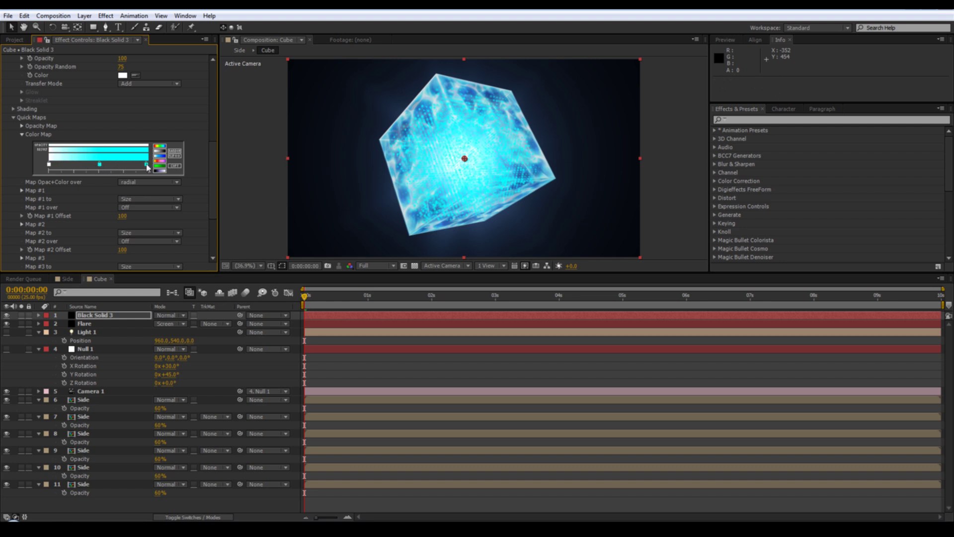
double_click(147, 165)
left_click_drag(149, 247, 125, 242)
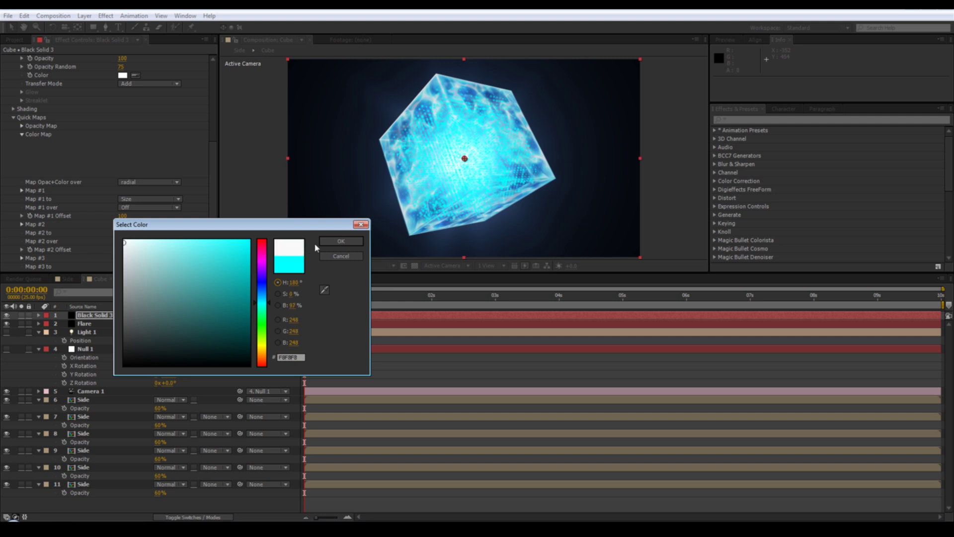
left_click(337, 241)
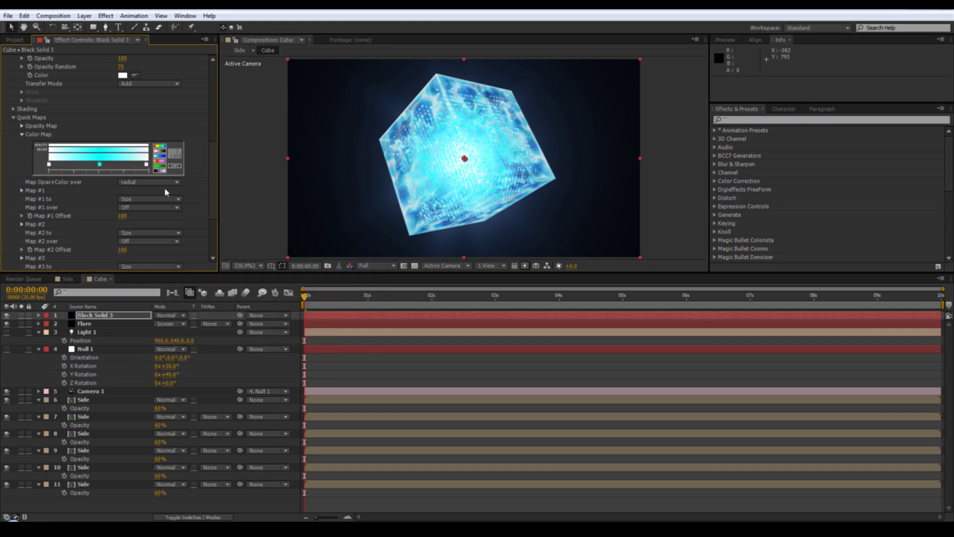
Nudge the color map's cyan stop slightly outward and set its color to 00BAFF
left_click_drag(99, 164, 101, 165)
double_click(102, 165)
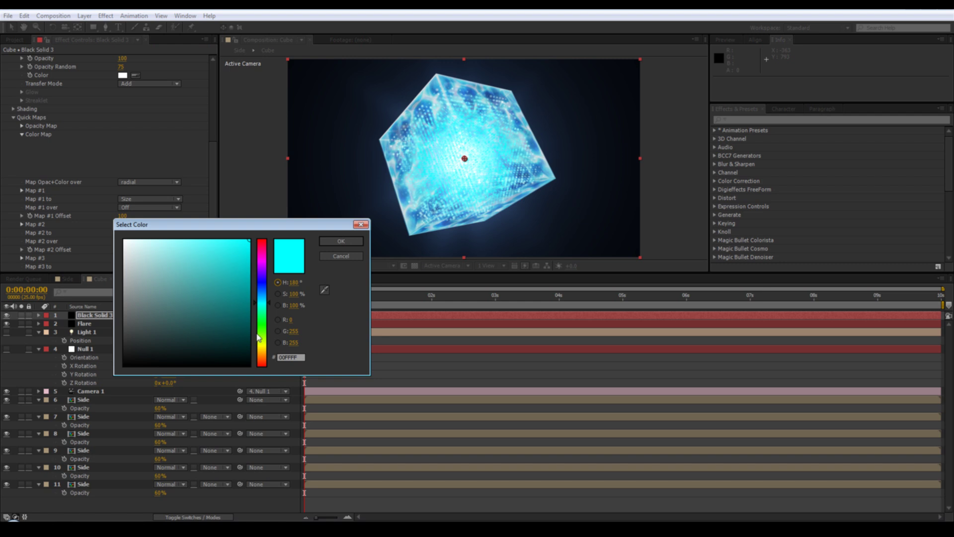
left_click(293, 358)
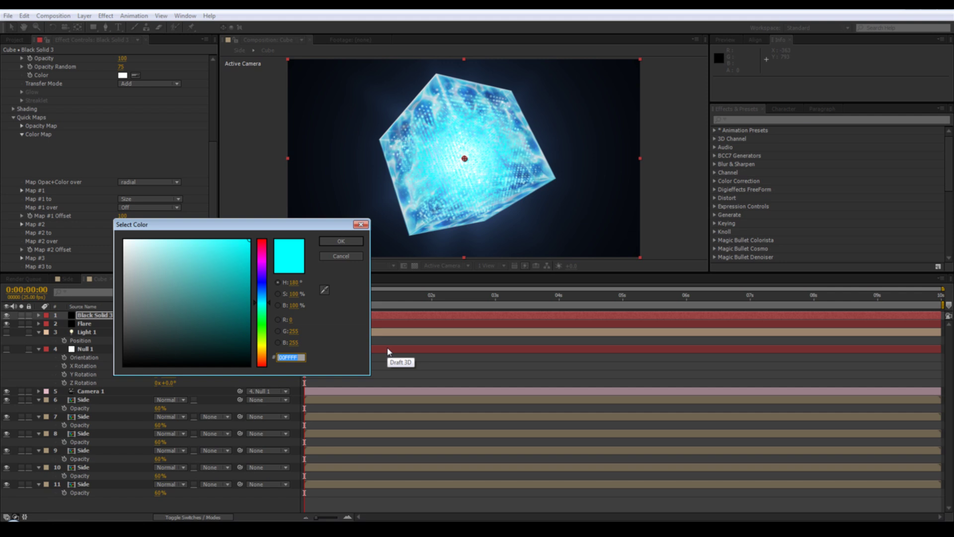
type("00")
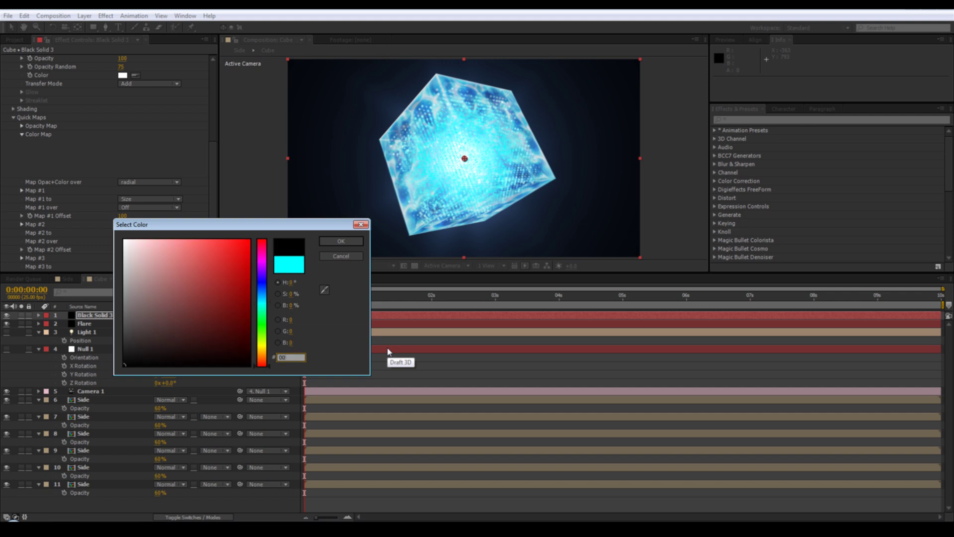
type("BA")
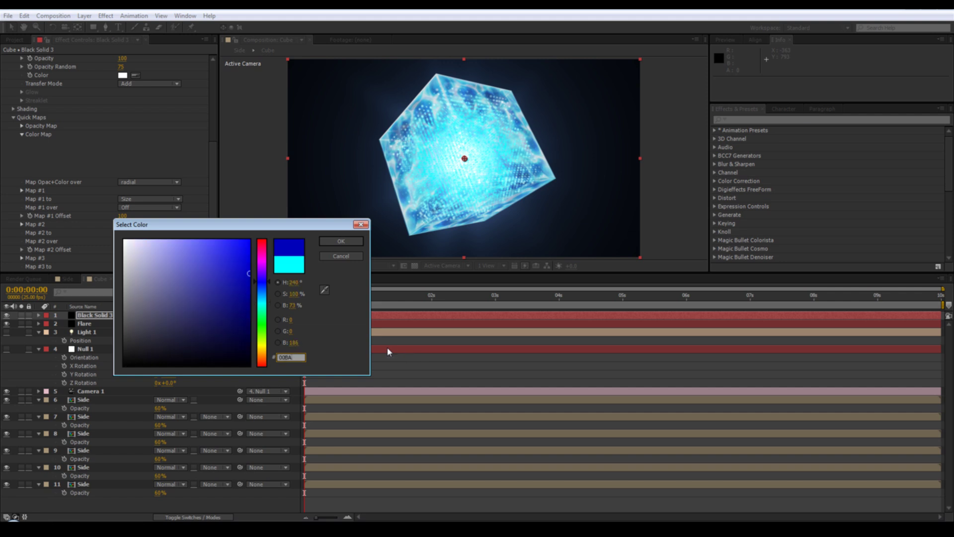
type("FF")
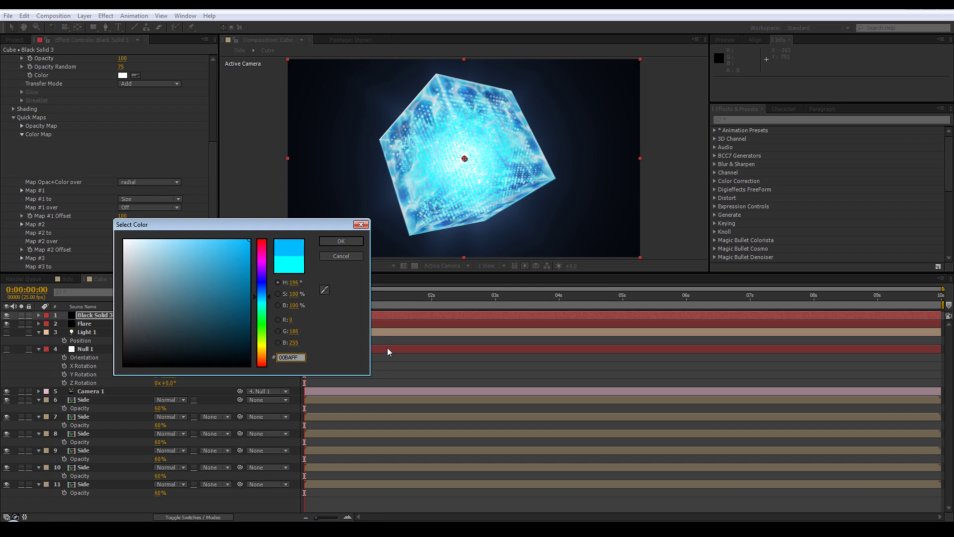
left_click(333, 243)
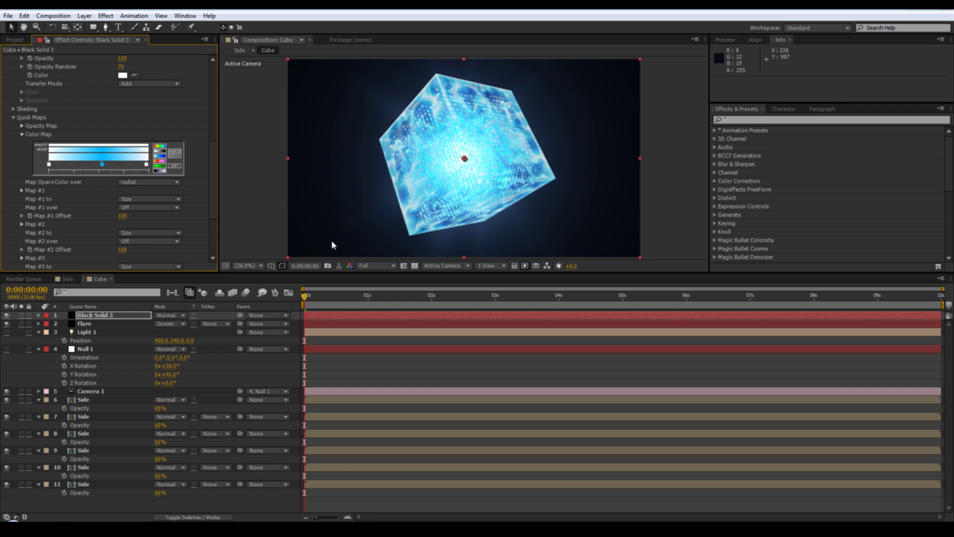
Collapse Quick Maps, expand Form's Fractal Field and set Displace to 65
left_click(14, 118)
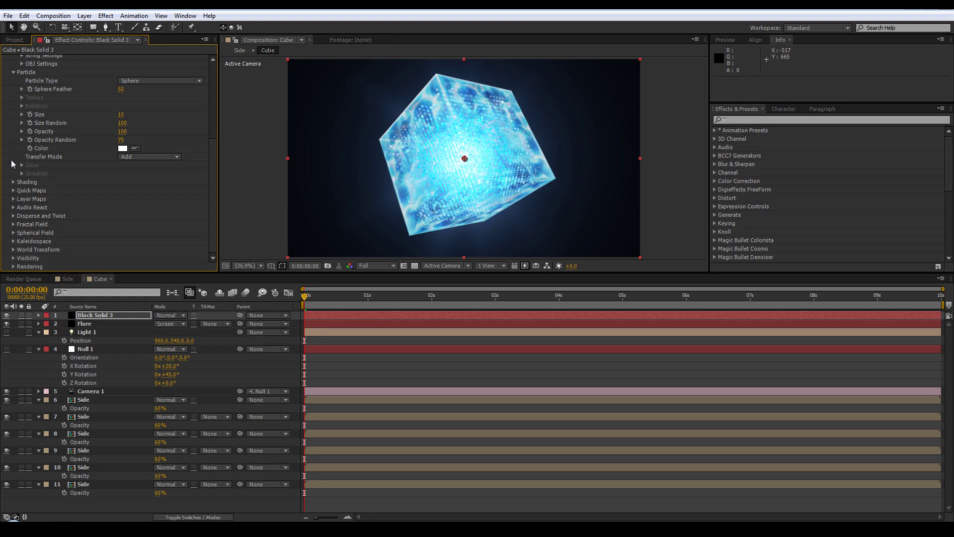
left_click(13, 225)
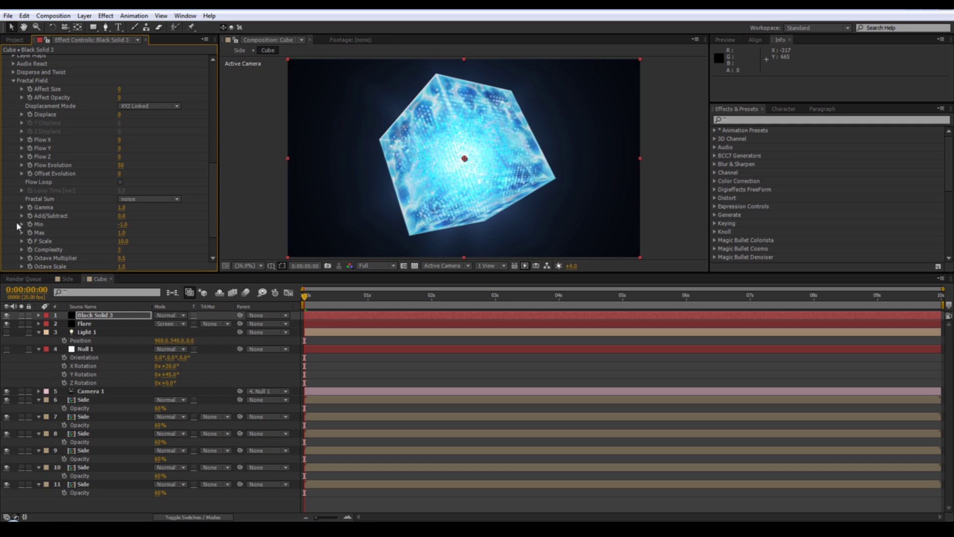
left_click(120, 116)
key("Return")
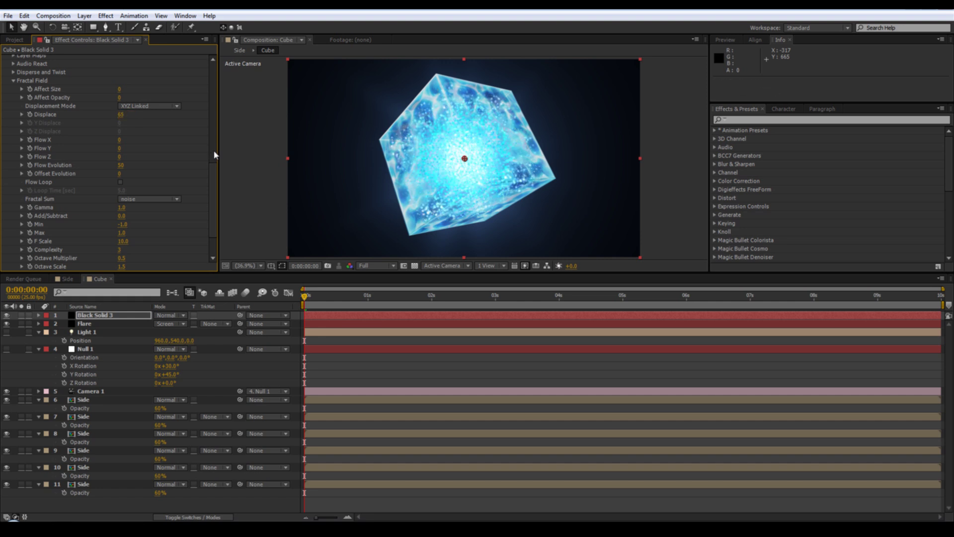
Set the Fractal Field's Flow X to 15, Flow Y to 5 and Flow Z to 20
left_click(119, 140)
type("15")
key("Return")
left_click(120, 148)
type("5")
key("Return")
left_click(120, 156)
type("20")
key("Return")
Move the Black Solid 3 layer below all the Side layers and rename it FormInside
left_click(127, 316)
left_click_drag(126, 316, 138, 501)
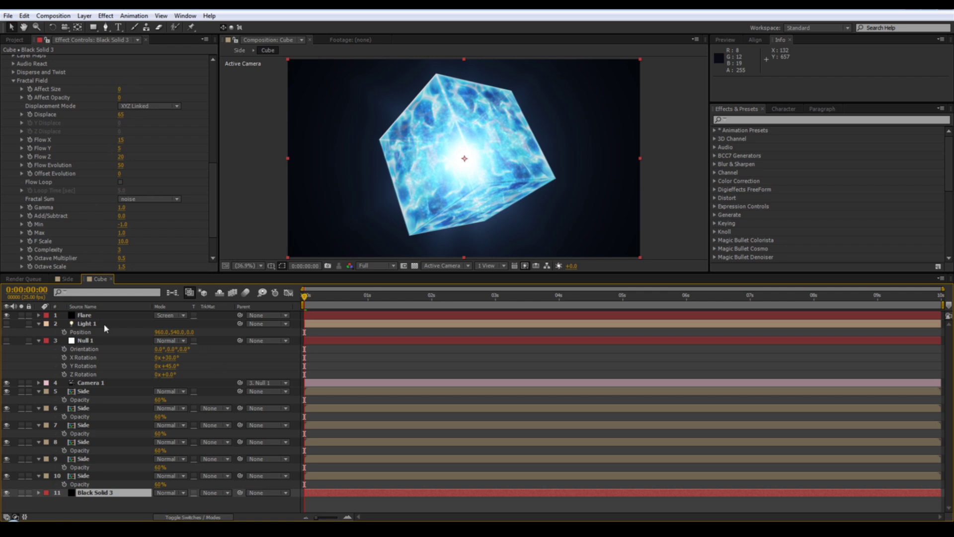
left_click(118, 491)
key("Return")
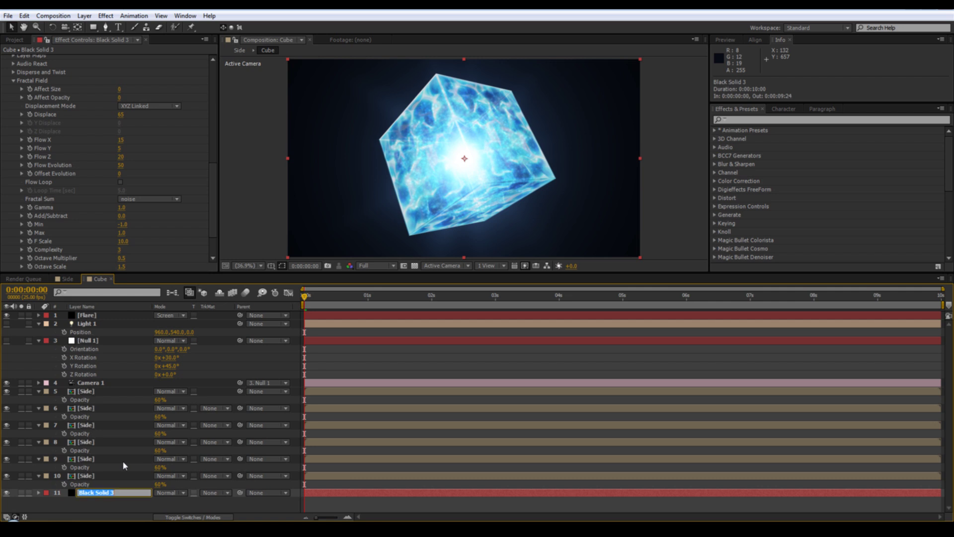
type("FormInsigde")
key("Return")
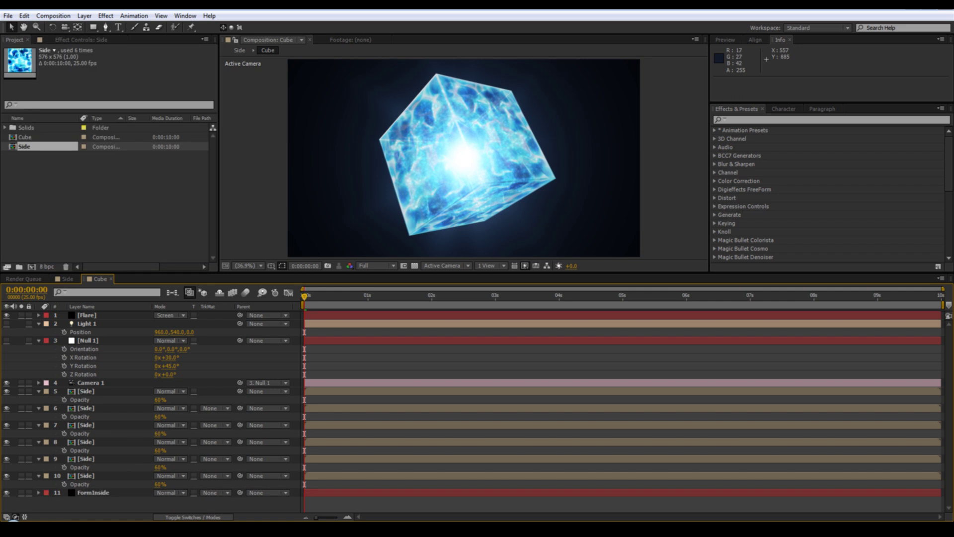
Set Null 1's X and Y Rotation to 0° and keyframe both at the start of the composition
left_click(170, 357)
type("0")
key("Tab")
type("0")
key("Return")
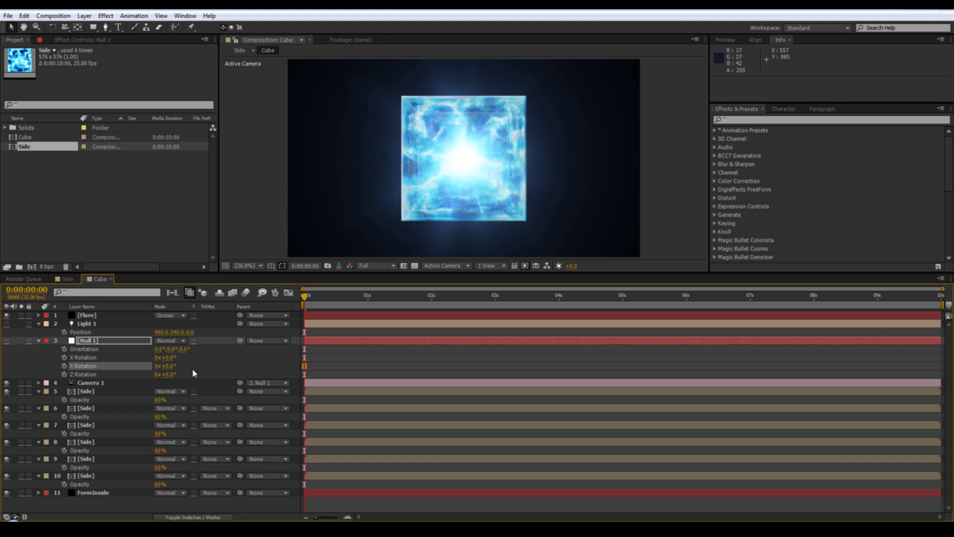
left_click(73, 358)
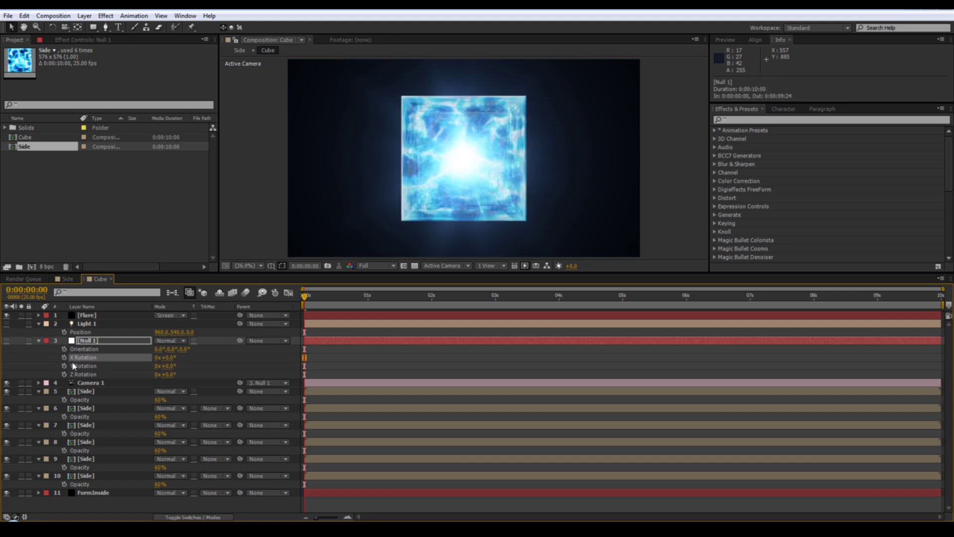
left_click(64, 357)
left_click(64, 366)
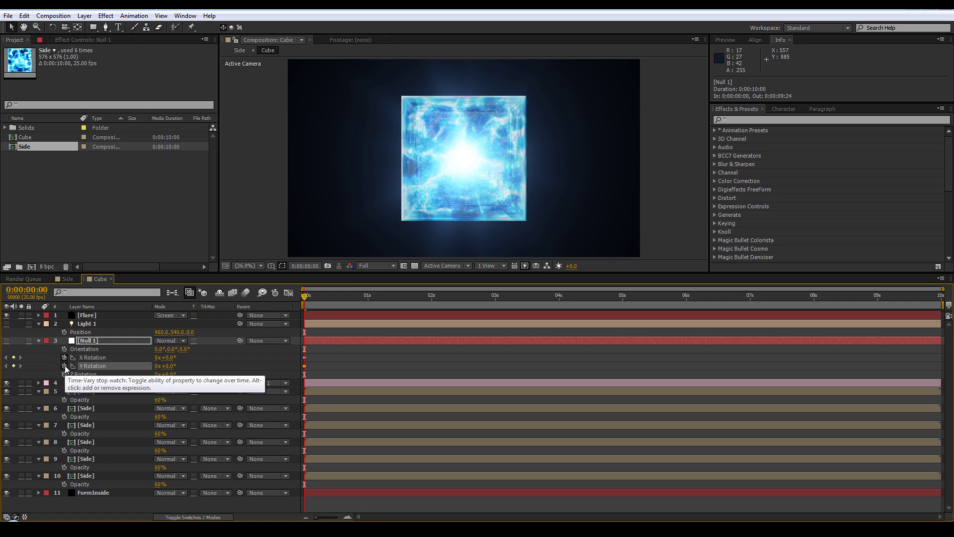
Keyframe Null 1's X Rotation at -180° and Y Rotation at 180° on the last frame, 0:00:09:24, and preview from the start
key("End")
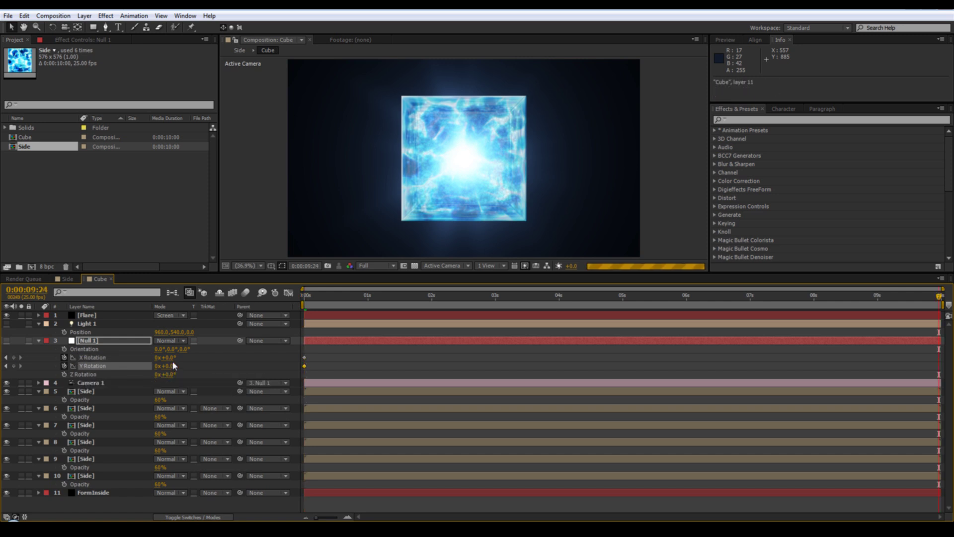
left_click(168, 357)
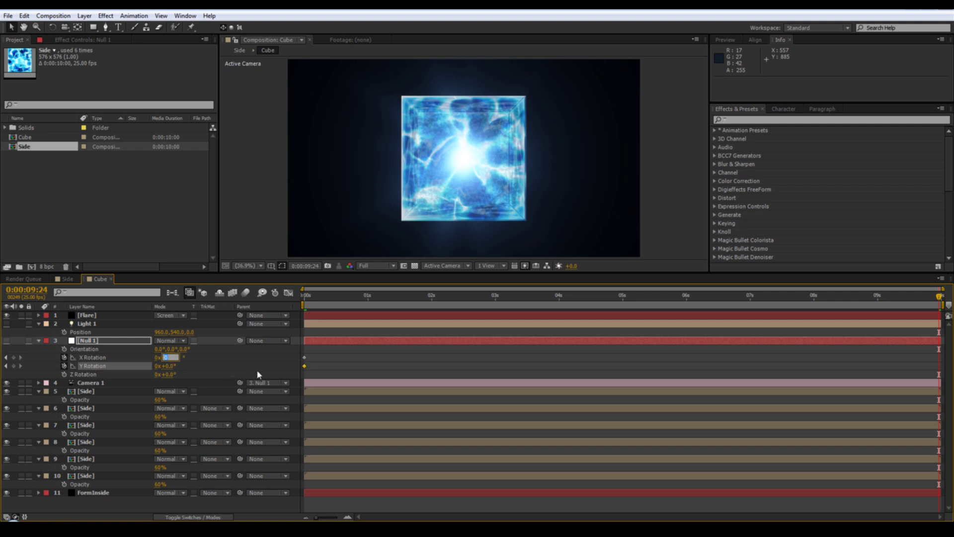
type("-180")
key("Tab")
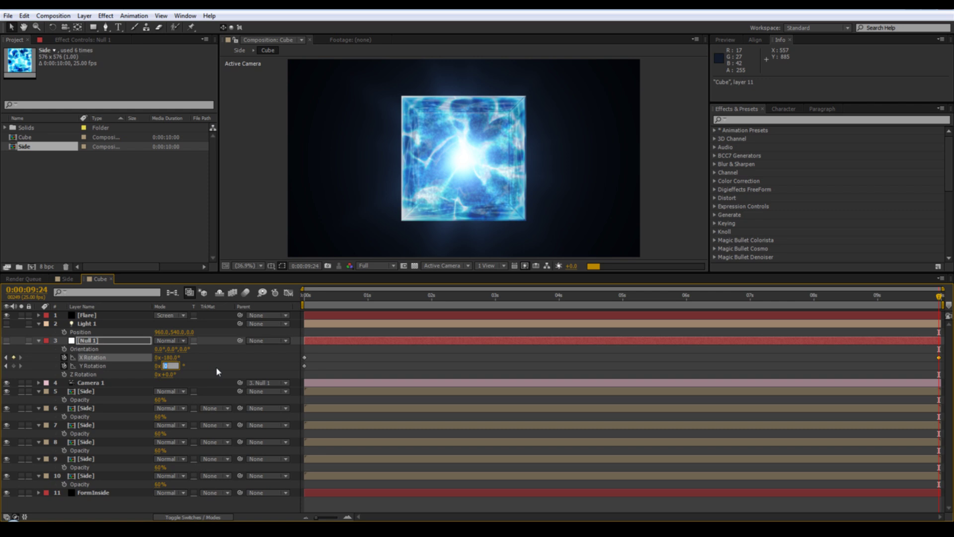
type("180")
key("Return")
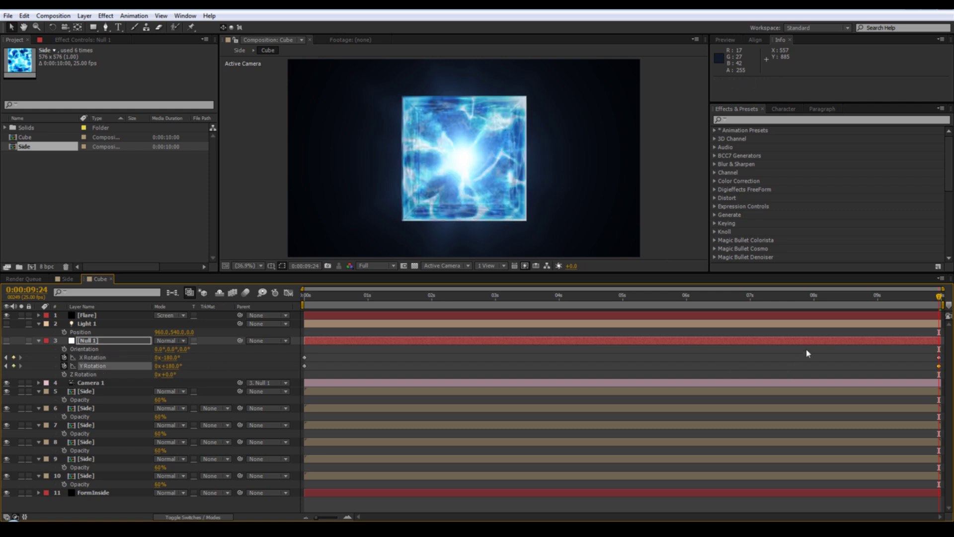
key("KP_0")
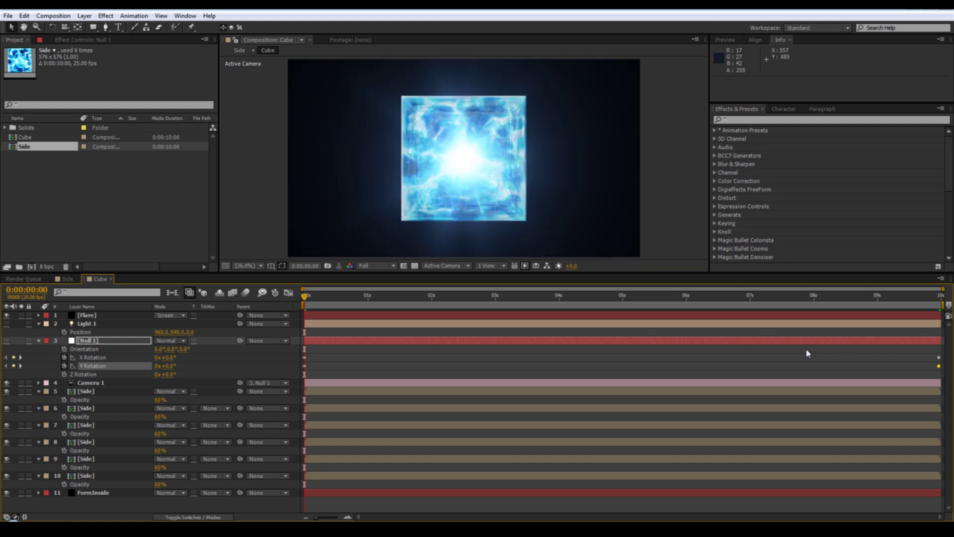